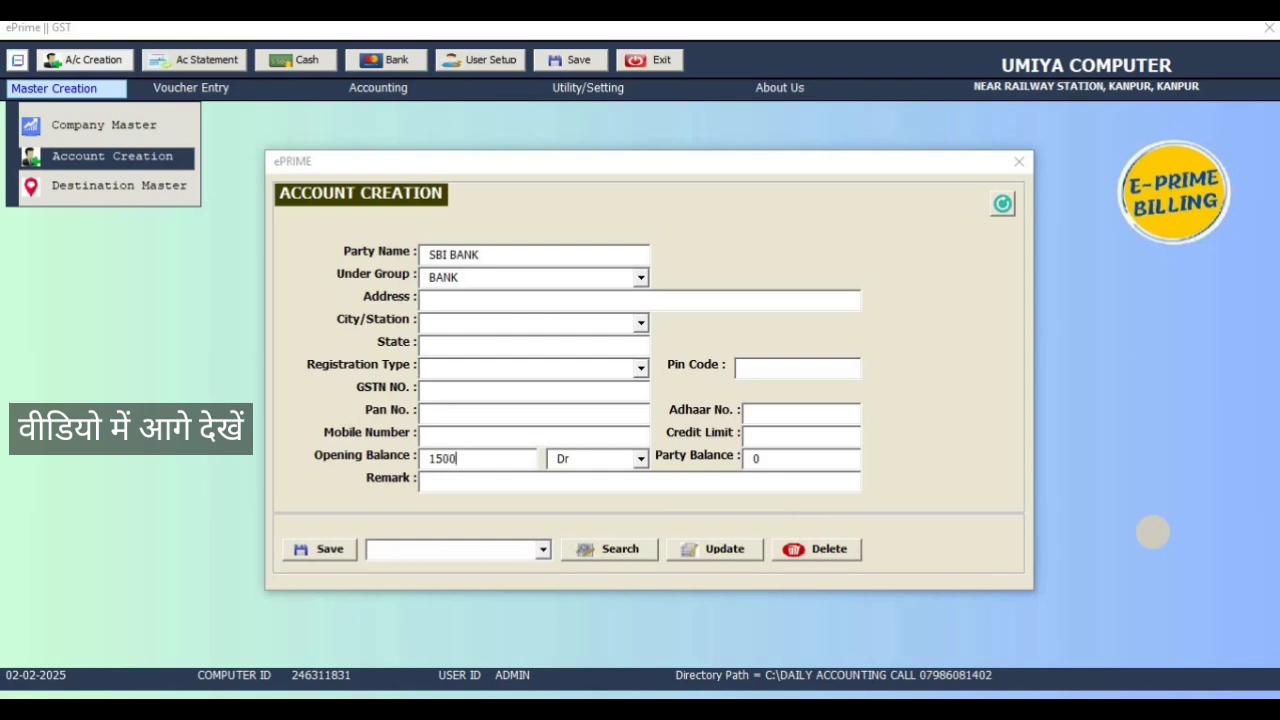
# Step: Save the SBI BANK account with its 150000.00 Dr opening balance and begin an HDFC BANK bank voucher
pyautogui.click(330, 558)
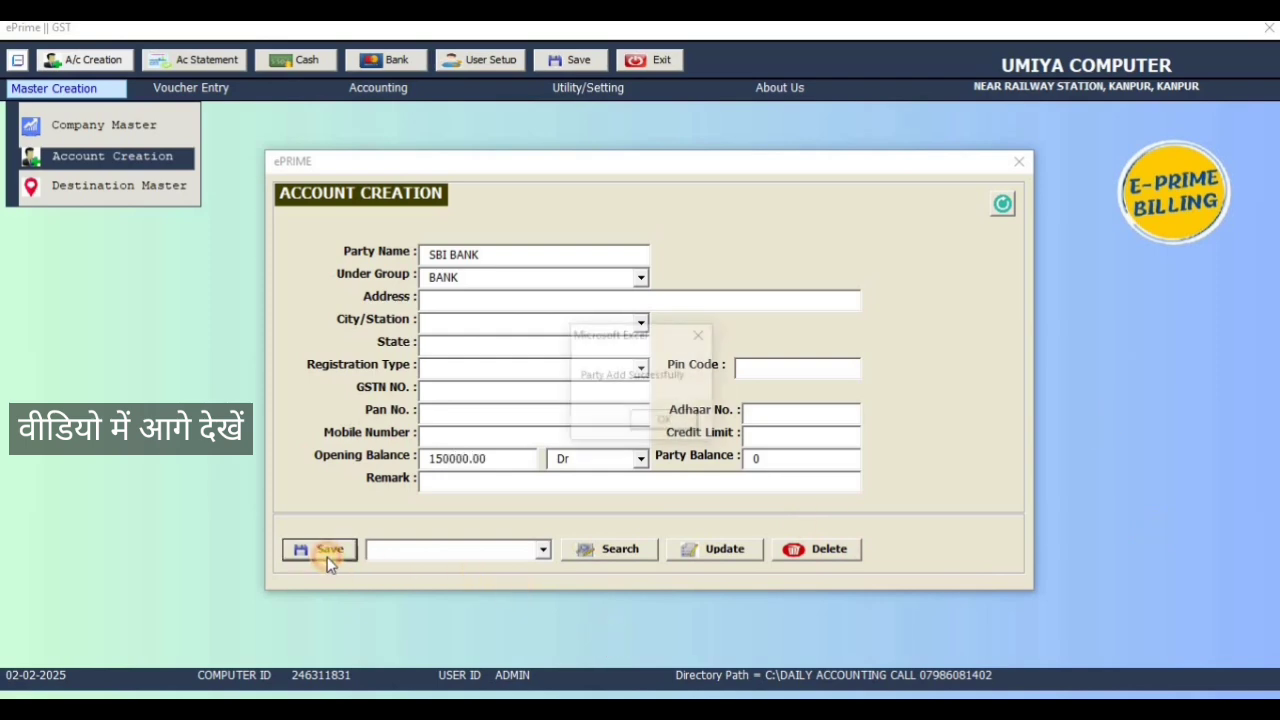
pyautogui.click(655, 421)
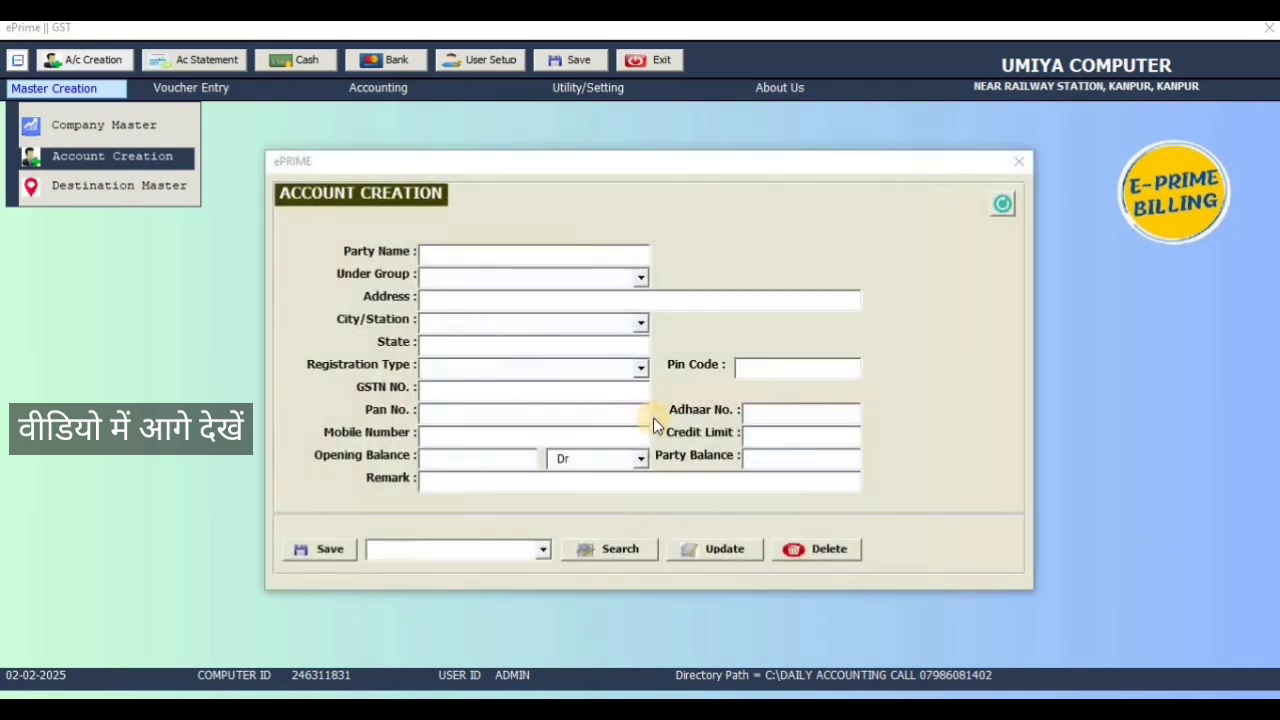
pyautogui.write('HDFC BANK')
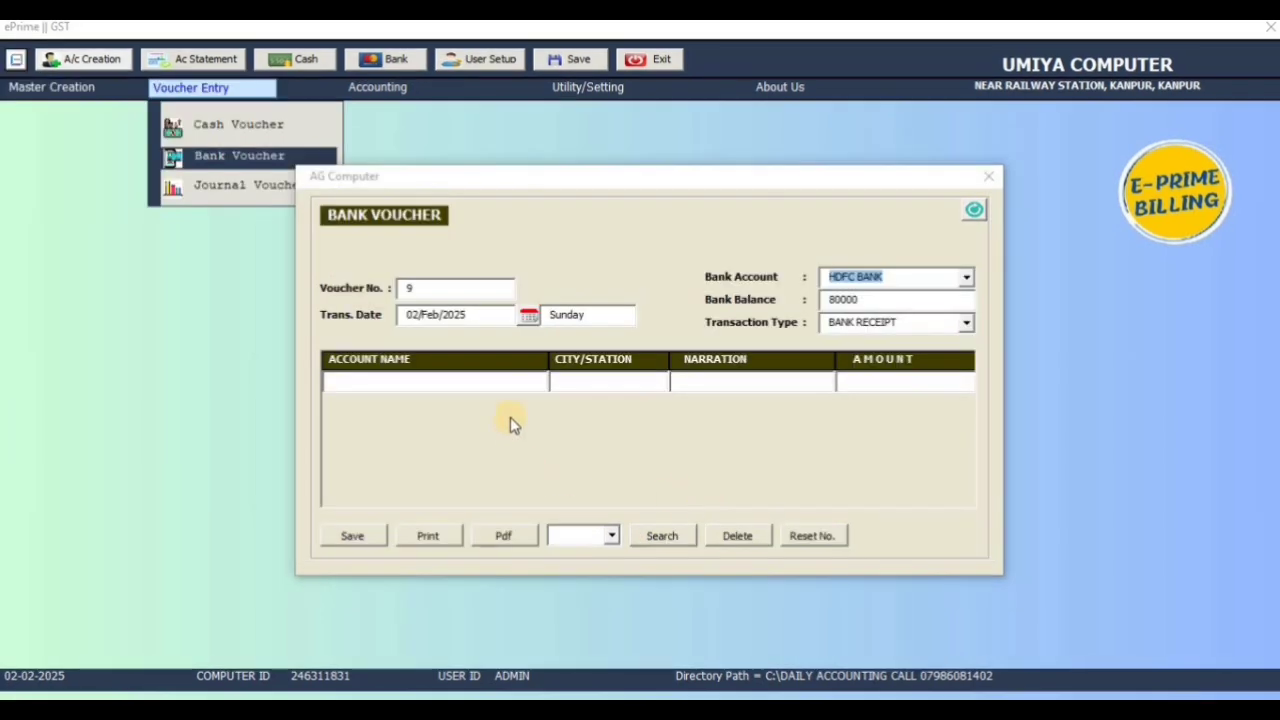
# Step: Fill the bank voucher line with the Kanpur customer account and PHONE PAY narration
pyautogui.click(510, 385)
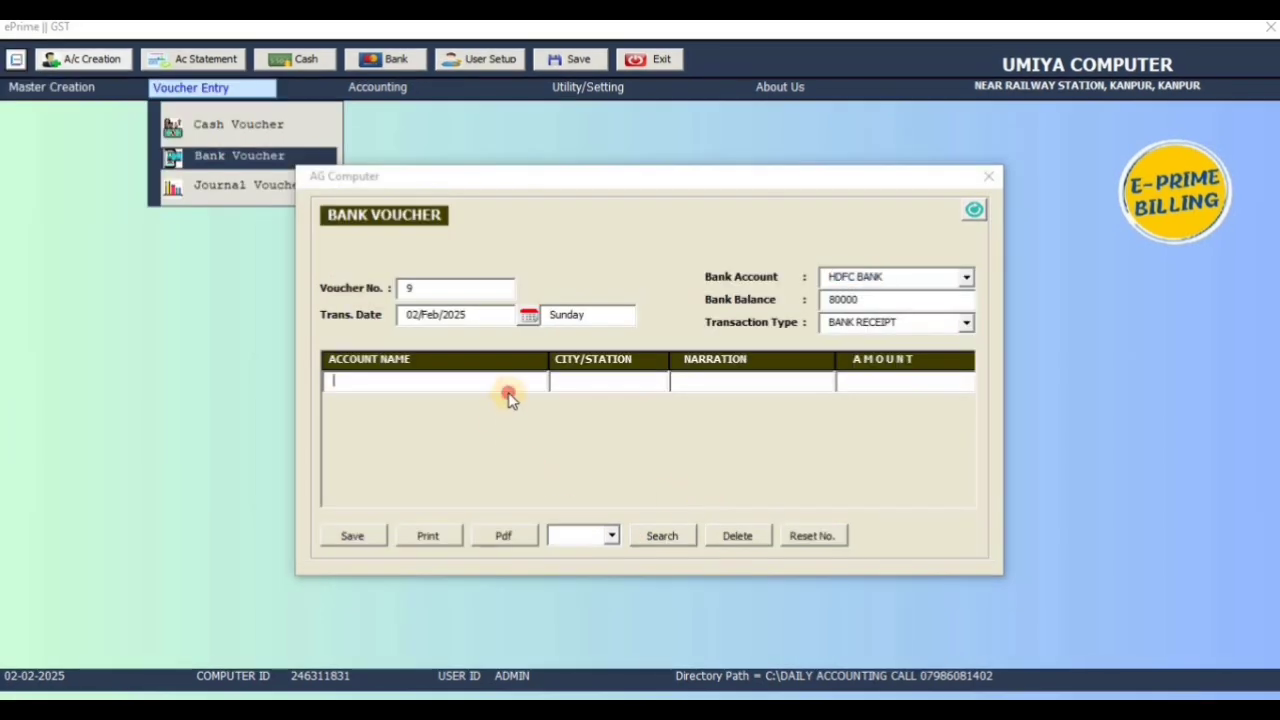
pyautogui.press('Down')
pyautogui.press('Return')
pyautogui.press('space')
pyautogui.press('Down')
pyautogui.press('Down')
pyautogui.press('Down')
pyautogui.press('Down')
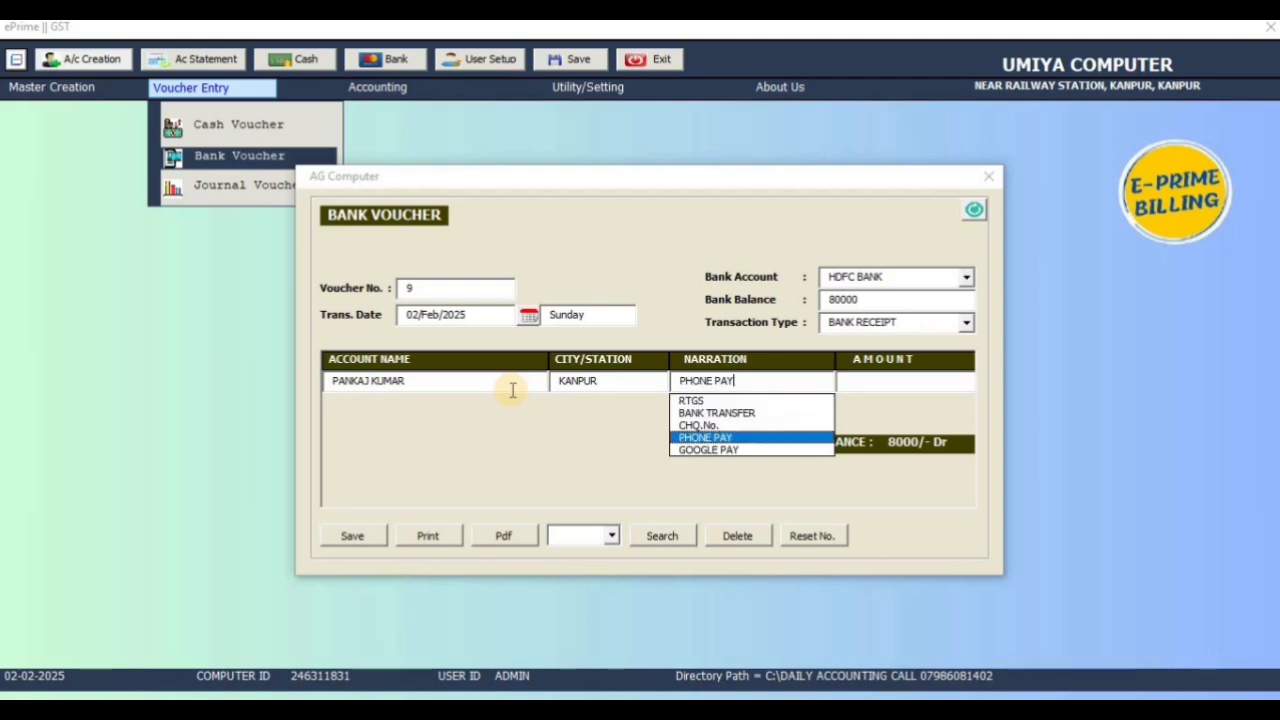
pyautogui.press('Return')
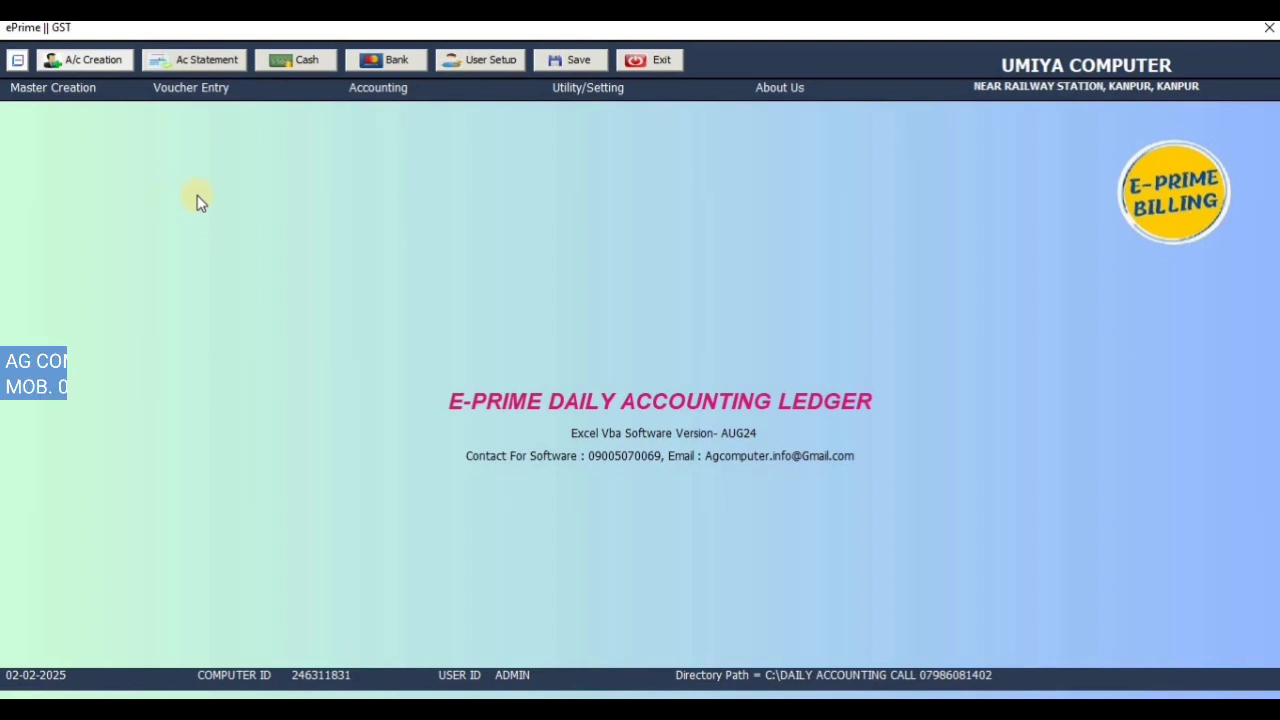
pyautogui.click(92, 90)
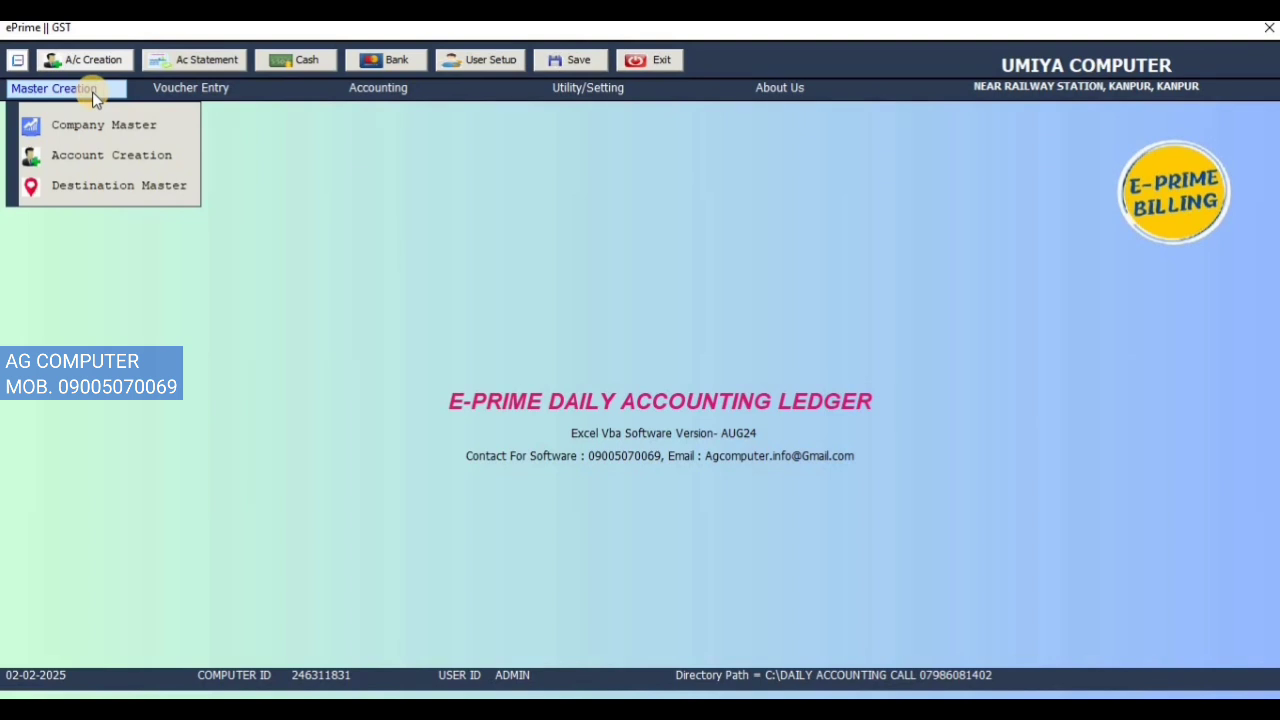
pyautogui.click(108, 131)
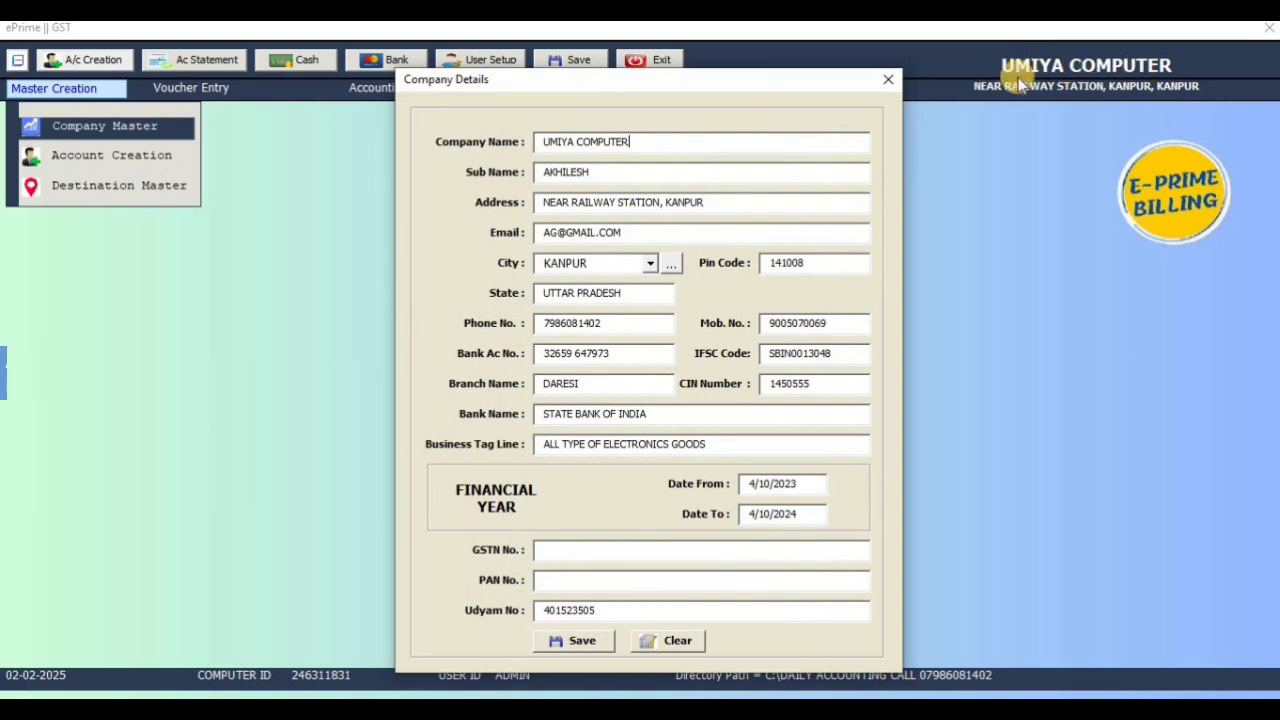
pyautogui.click(895, 82)
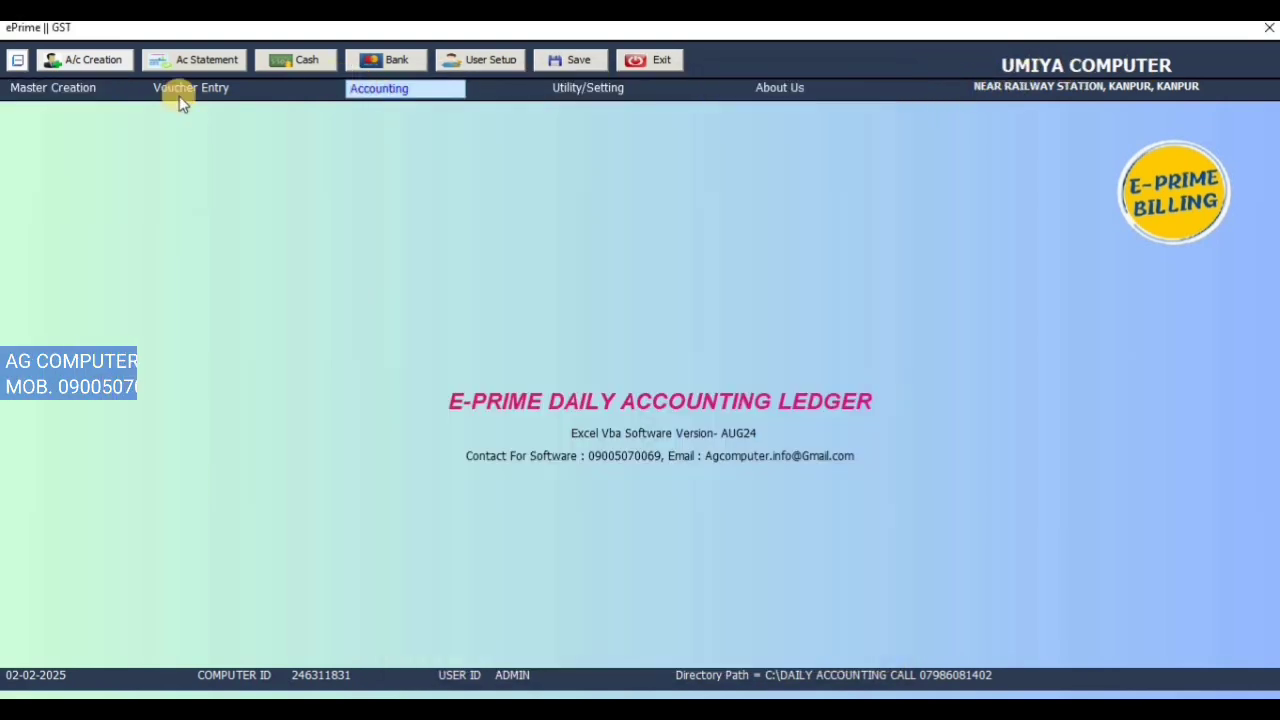
pyautogui.click(51, 90)
# Step: Start a new account for the customer's full name under group CUSTOMER
pyautogui.click(60, 156)
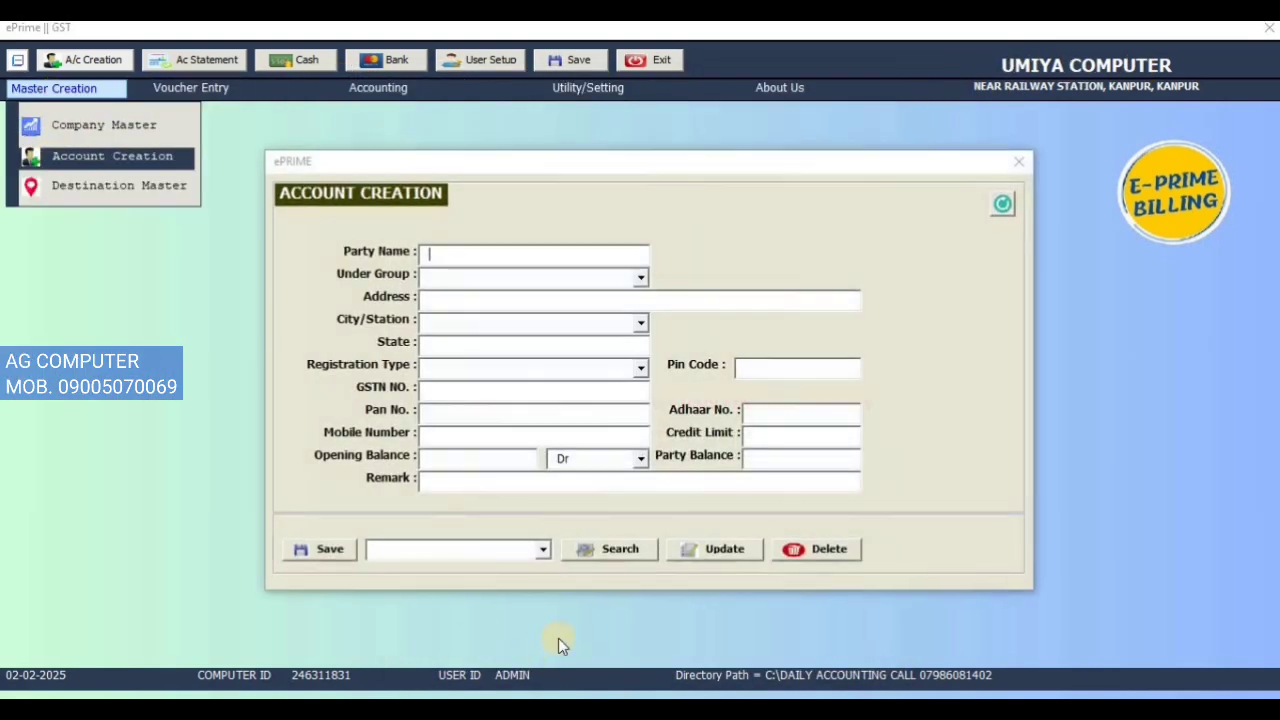
pyautogui.click(545, 556)
pyautogui.click(541, 253)
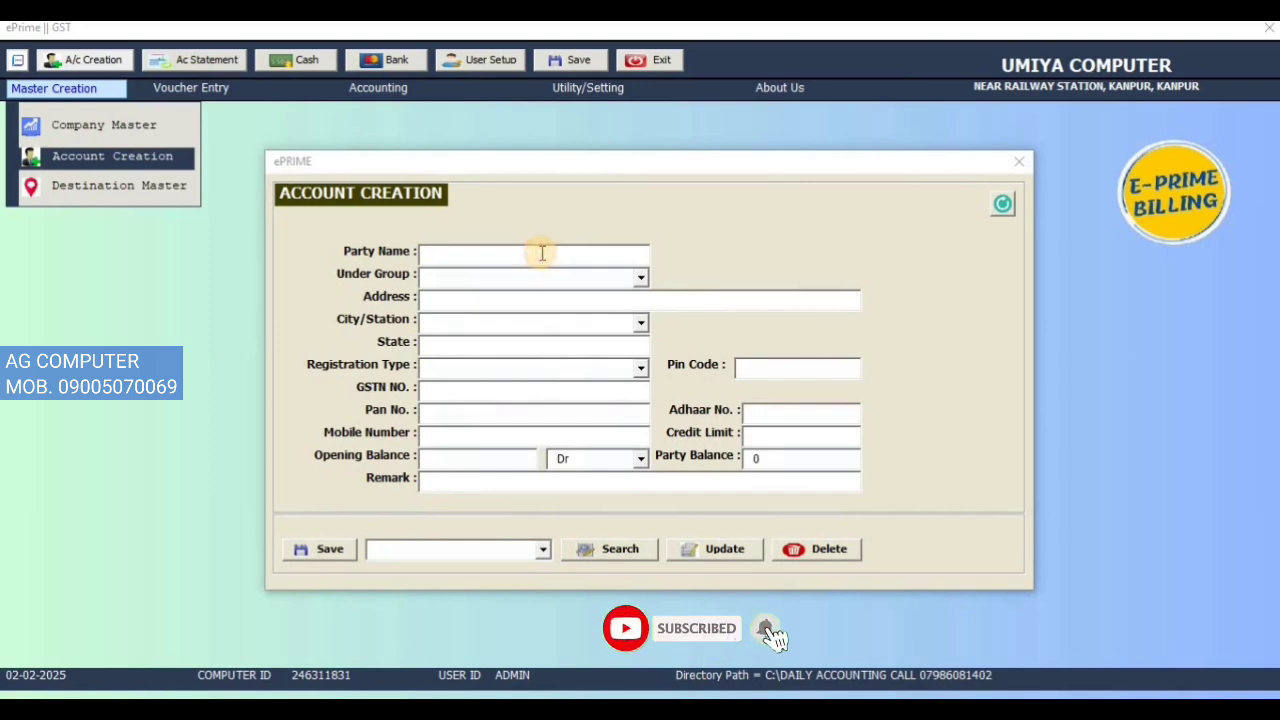
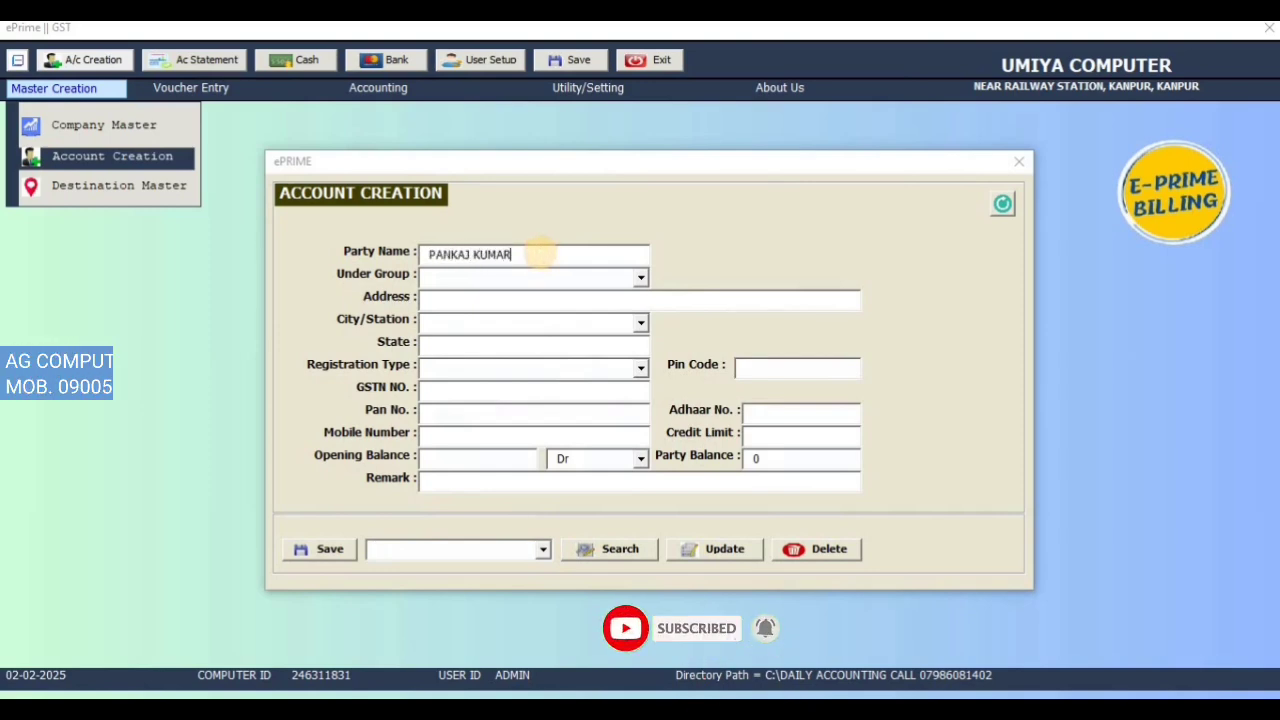
pyautogui.press('Return')
pyautogui.write('CUSTOMER')
pyautogui.press('Return')
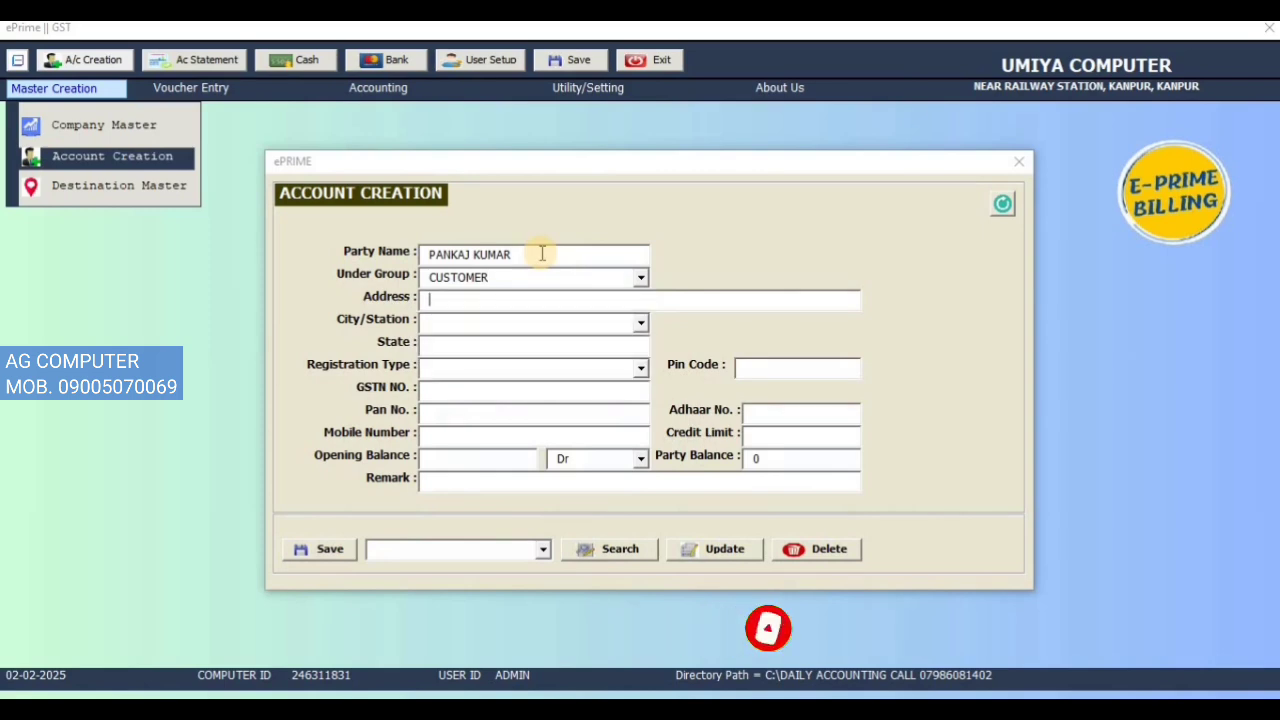
# Step: Enter address KANPUR, city Kanpur, opening balance 10000 and the customer's mobile number
pyautogui.write('KANPUR')
pyautogui.press('Return')
pyautogui.write('K')
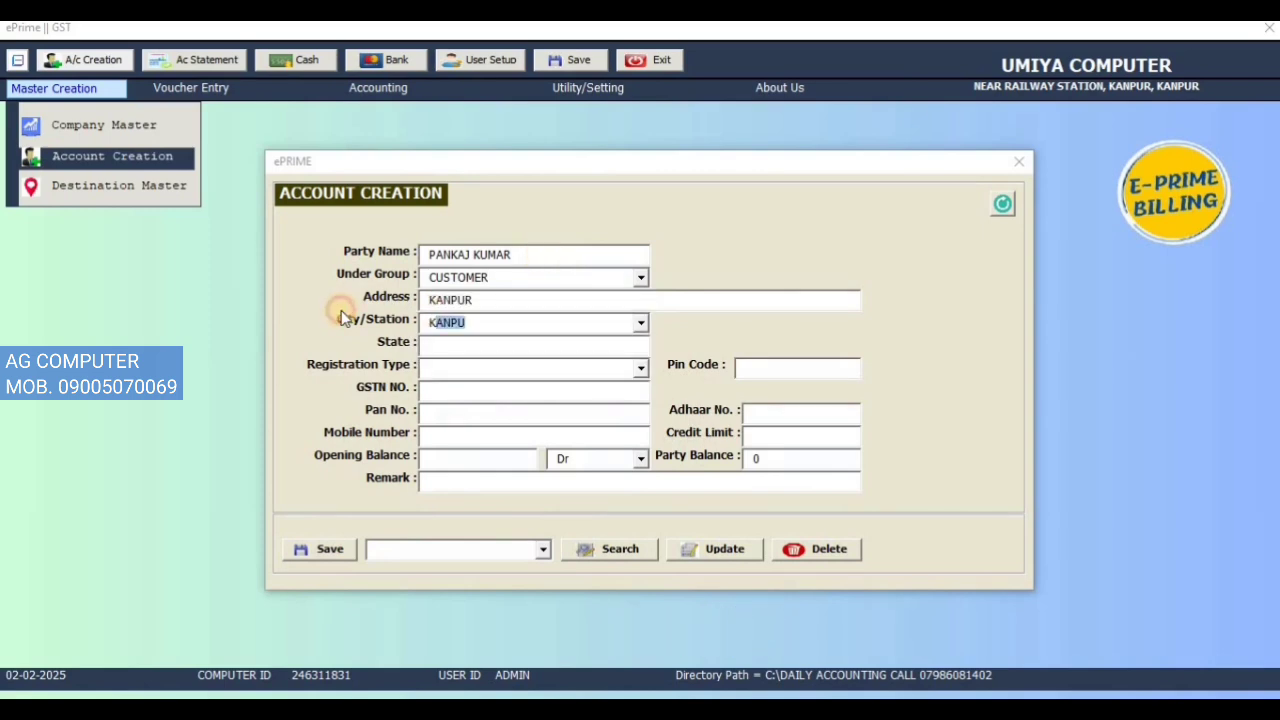
pyautogui.press('BackSpace')
pyautogui.press('BackSpace')
pyautogui.write('KANPU')
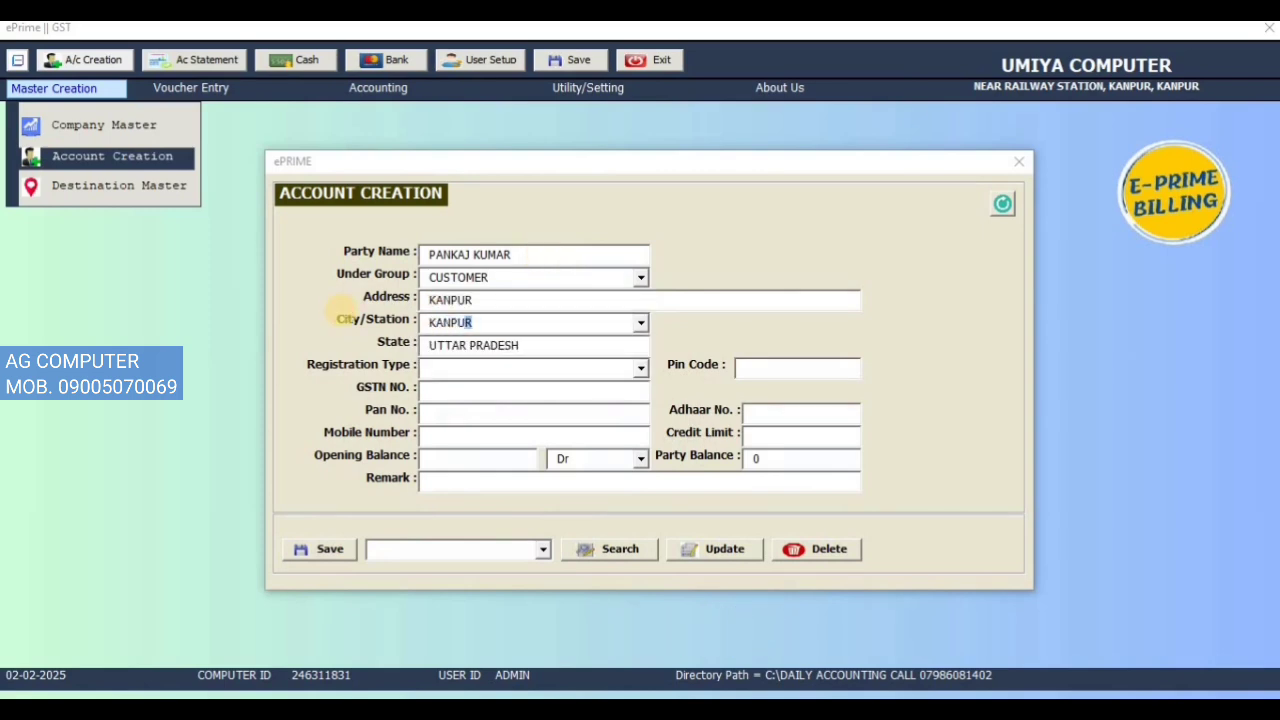
pyautogui.click(468, 457)
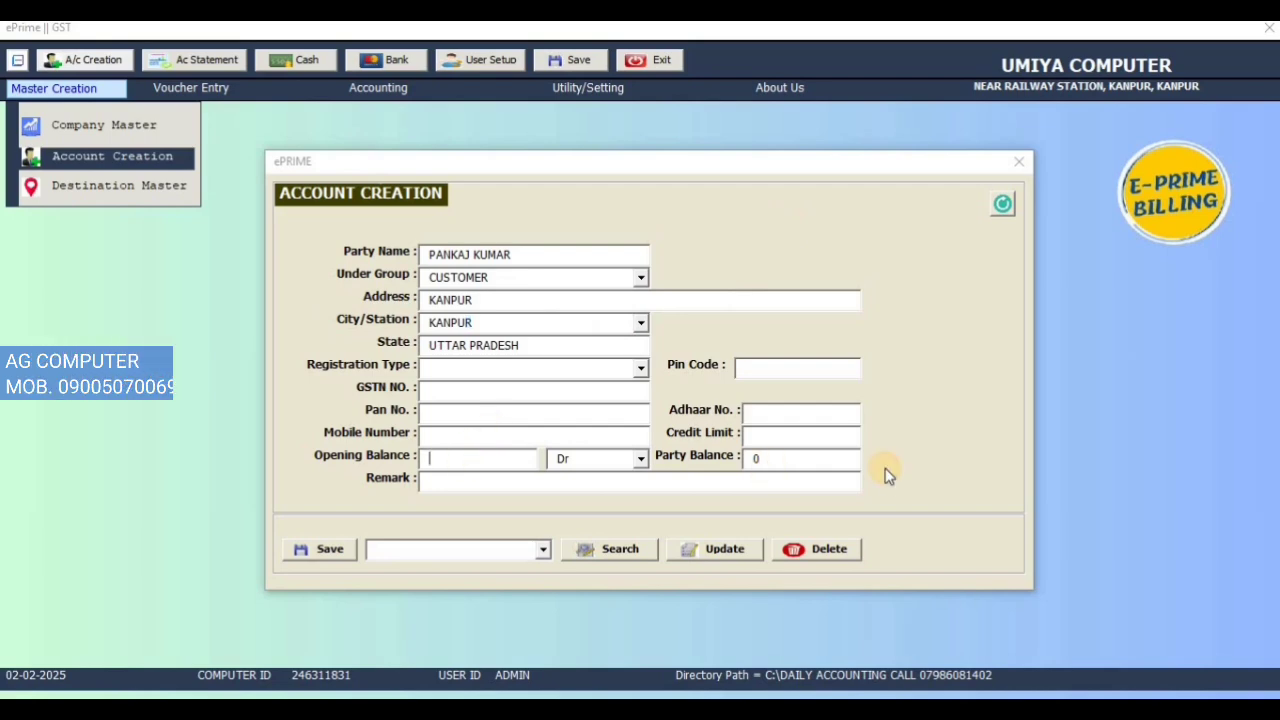
pyautogui.write('10000')
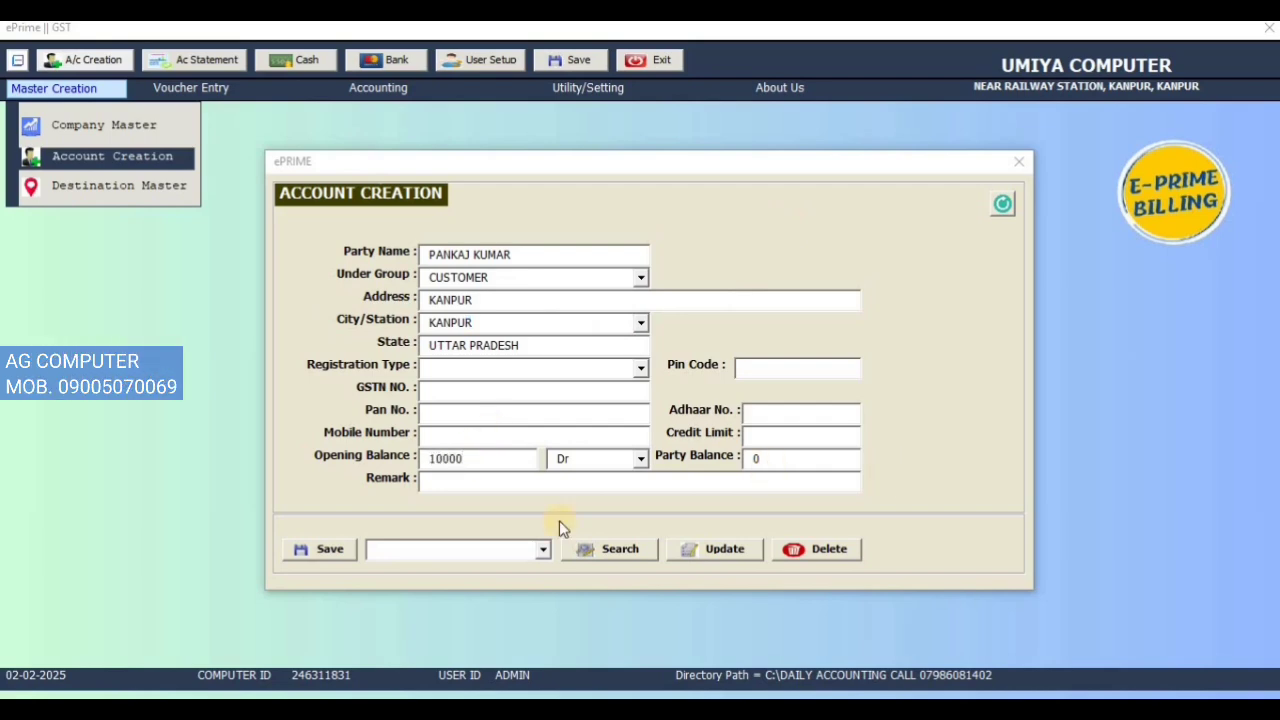
pyautogui.click(548, 436)
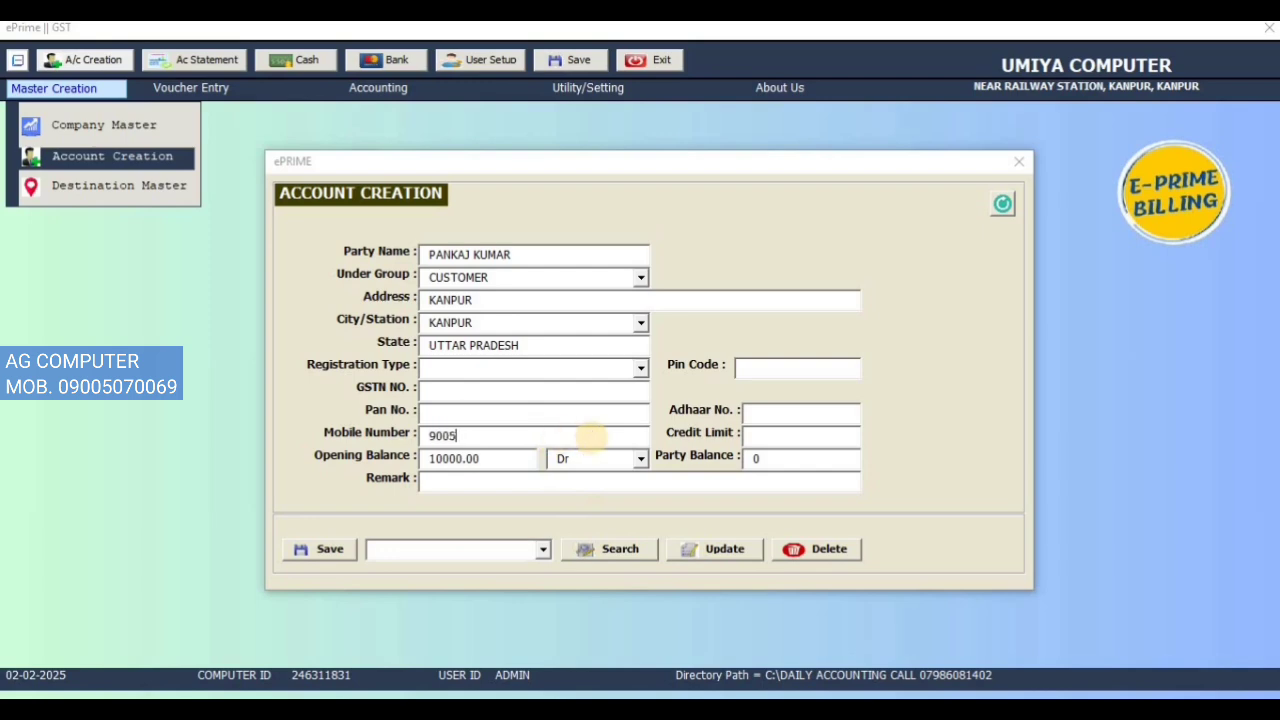
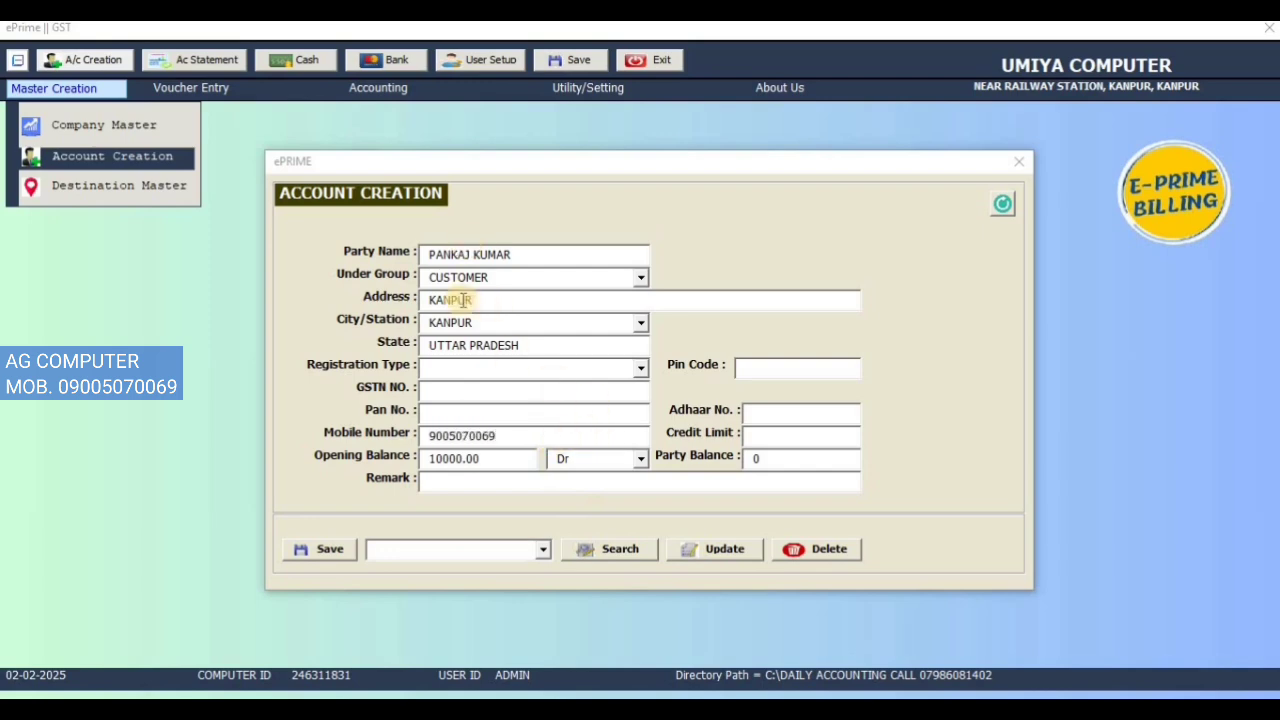
# Step: Save the customer, reload it from the party list to confirm the 10000 balance, then clear the form
pyautogui.click(333, 548)
pyautogui.click(664, 422)
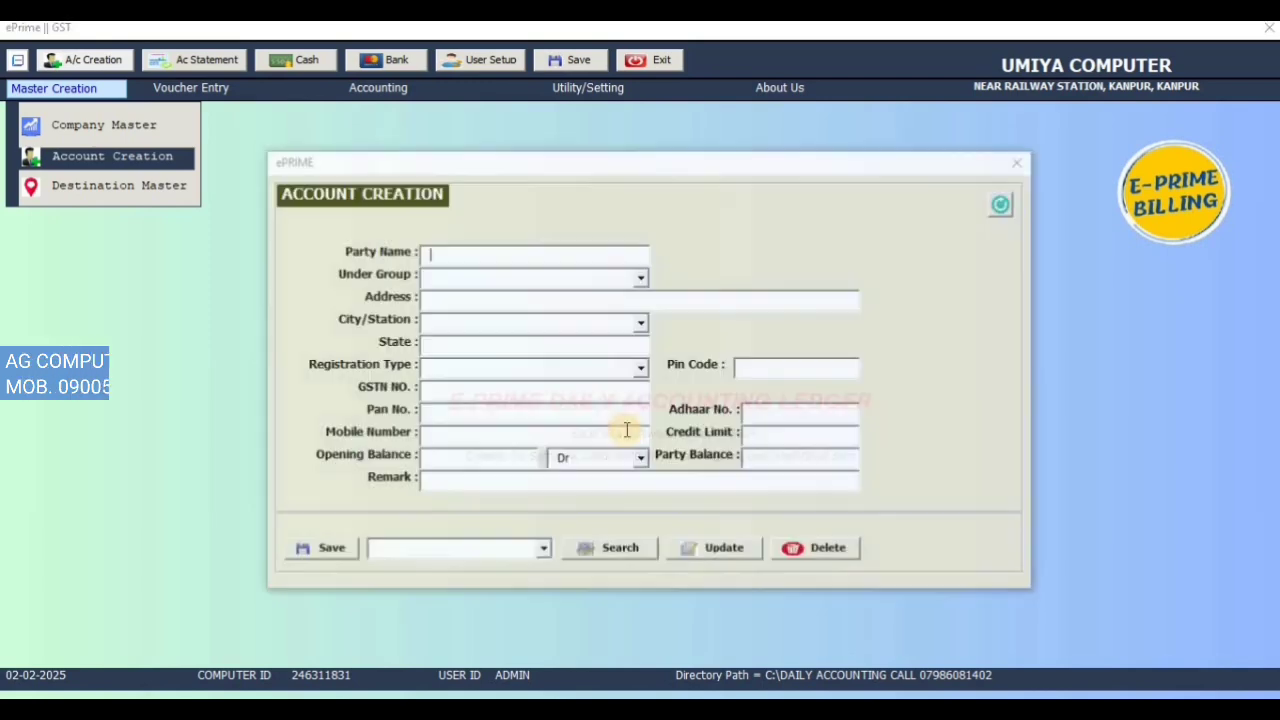
pyautogui.click(544, 548)
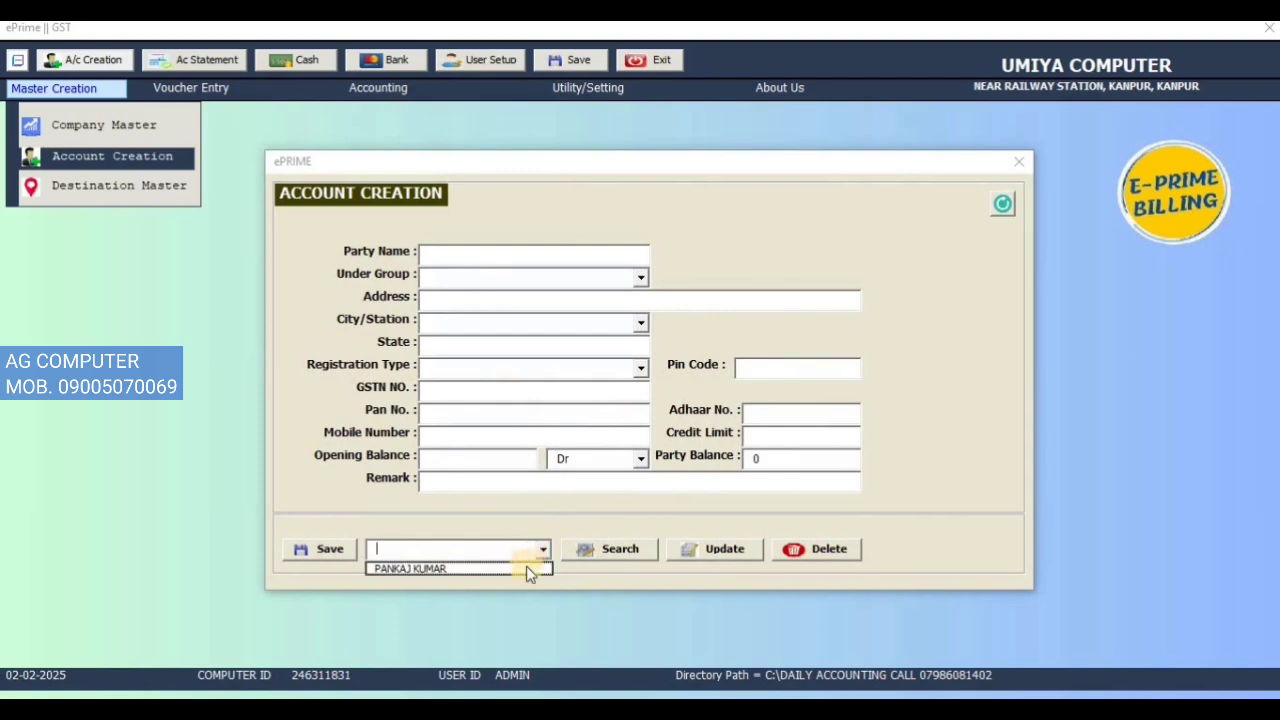
pyautogui.click(526, 566)
pyautogui.click(600, 549)
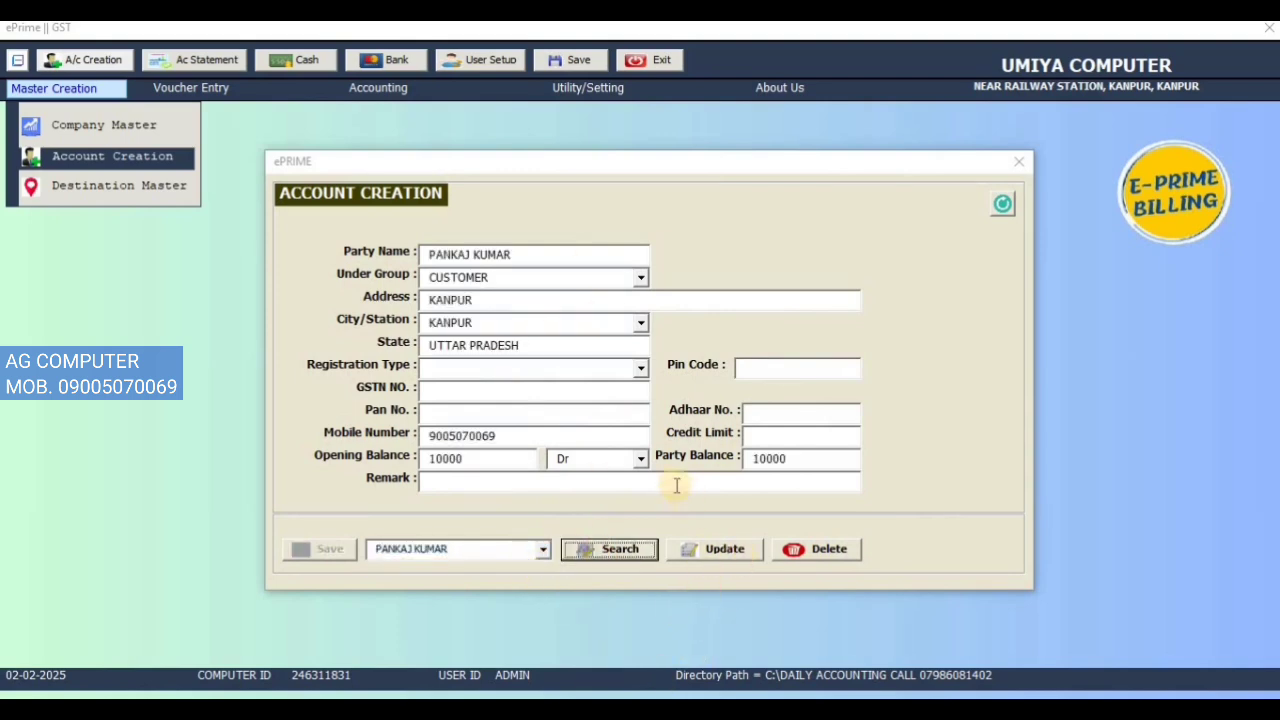
pyautogui.click(808, 458)
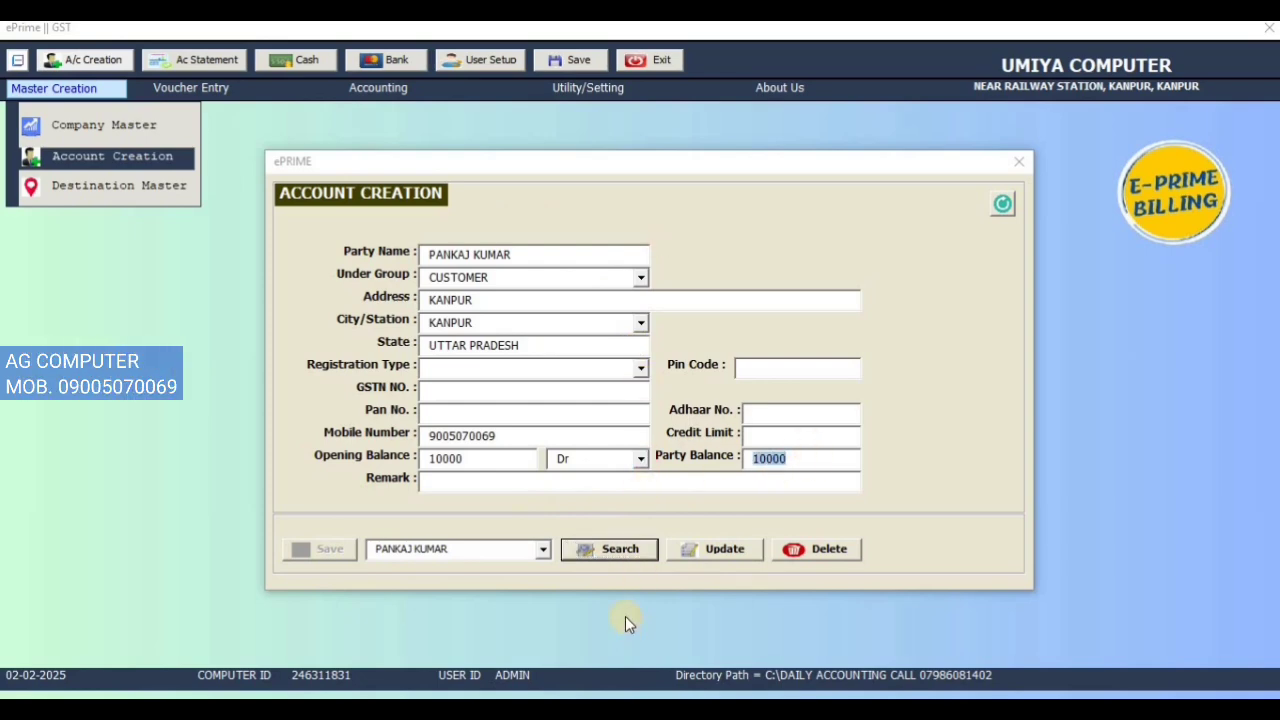
pyautogui.click(1002, 203)
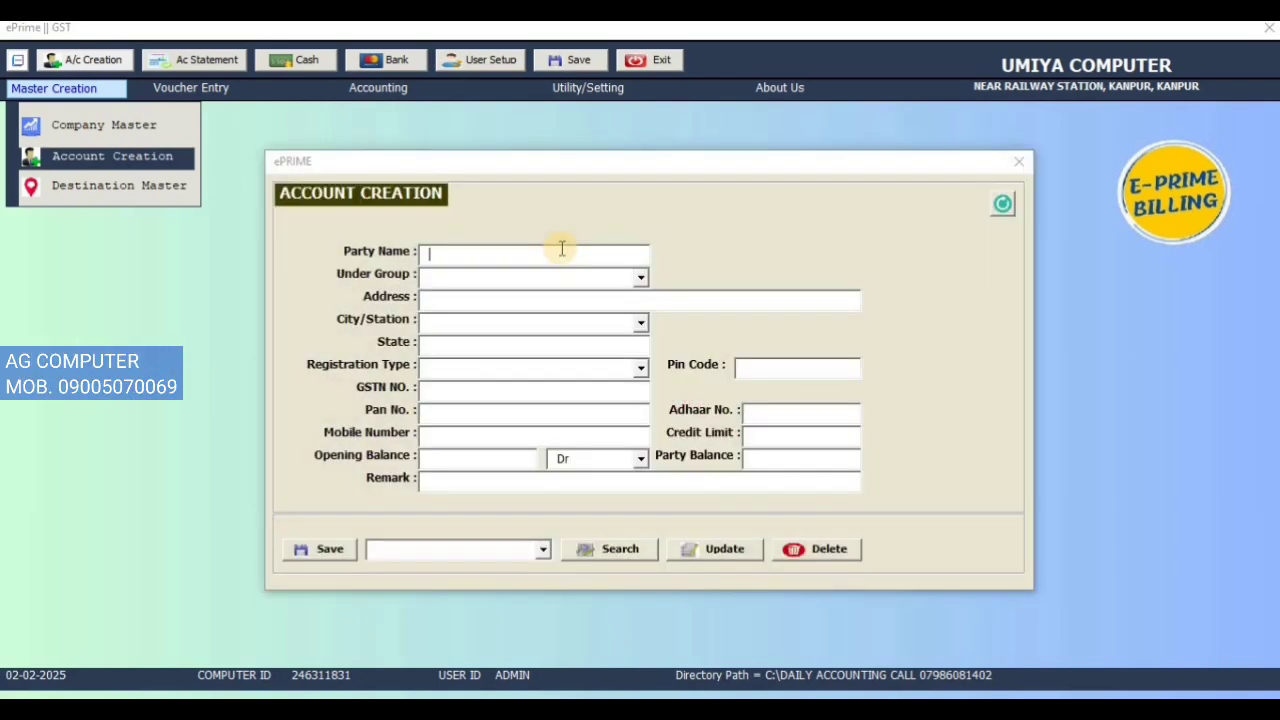
# Step: Create HDFC BANK under group BANK with an 80000 opening balance
pyautogui.write('HDFC BANK')
pyautogui.press('Return')
pyautogui.write('BANK')
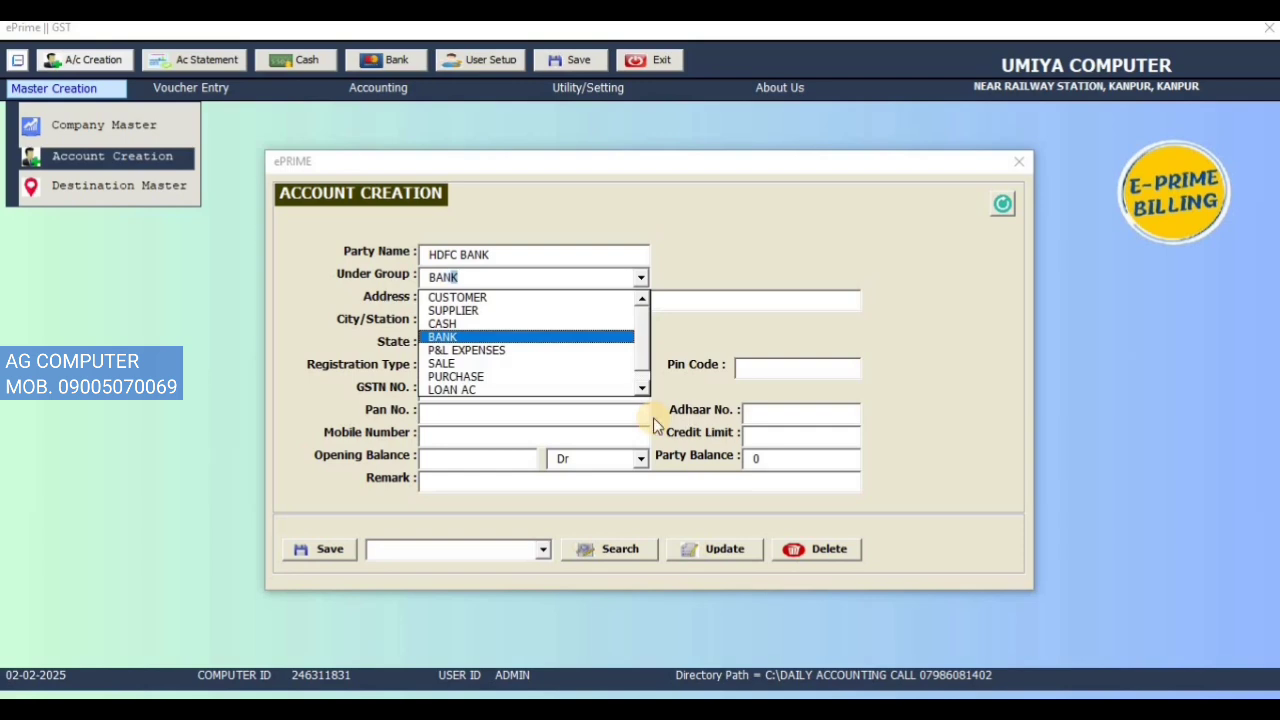
pyautogui.click(653, 417)
pyautogui.click(450, 458)
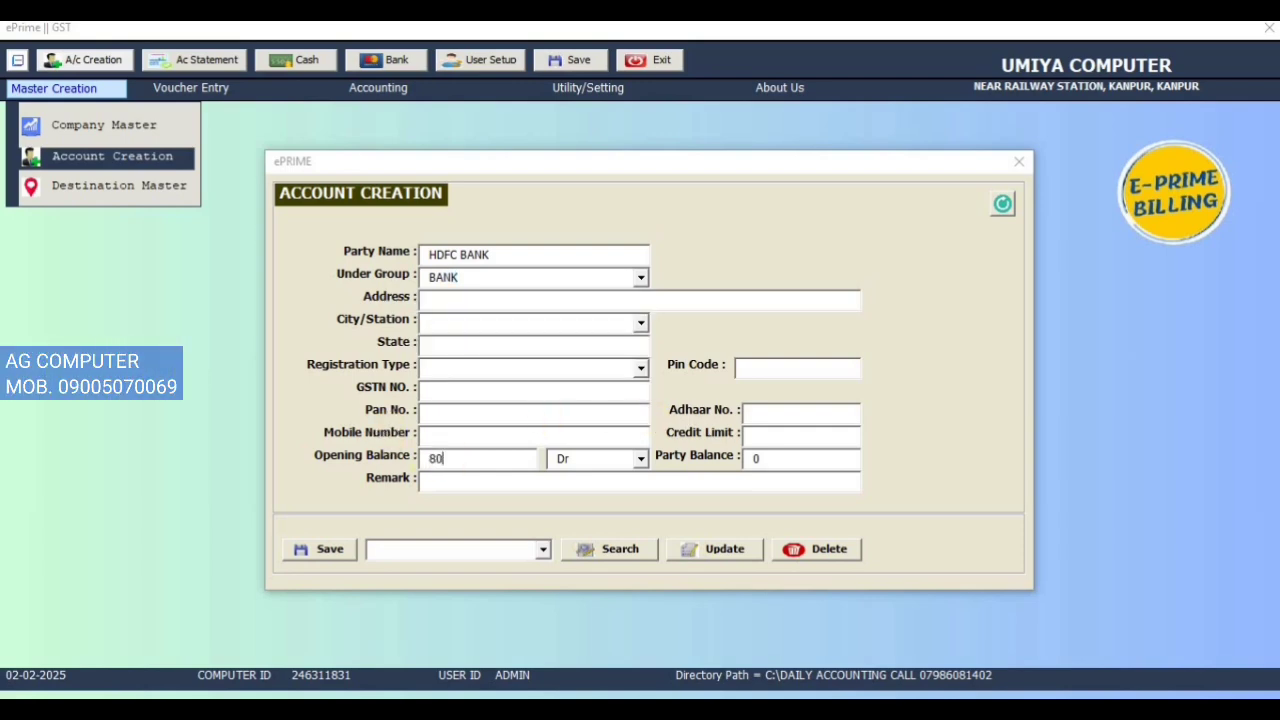
pyautogui.click(330, 549)
pyautogui.click(688, 430)
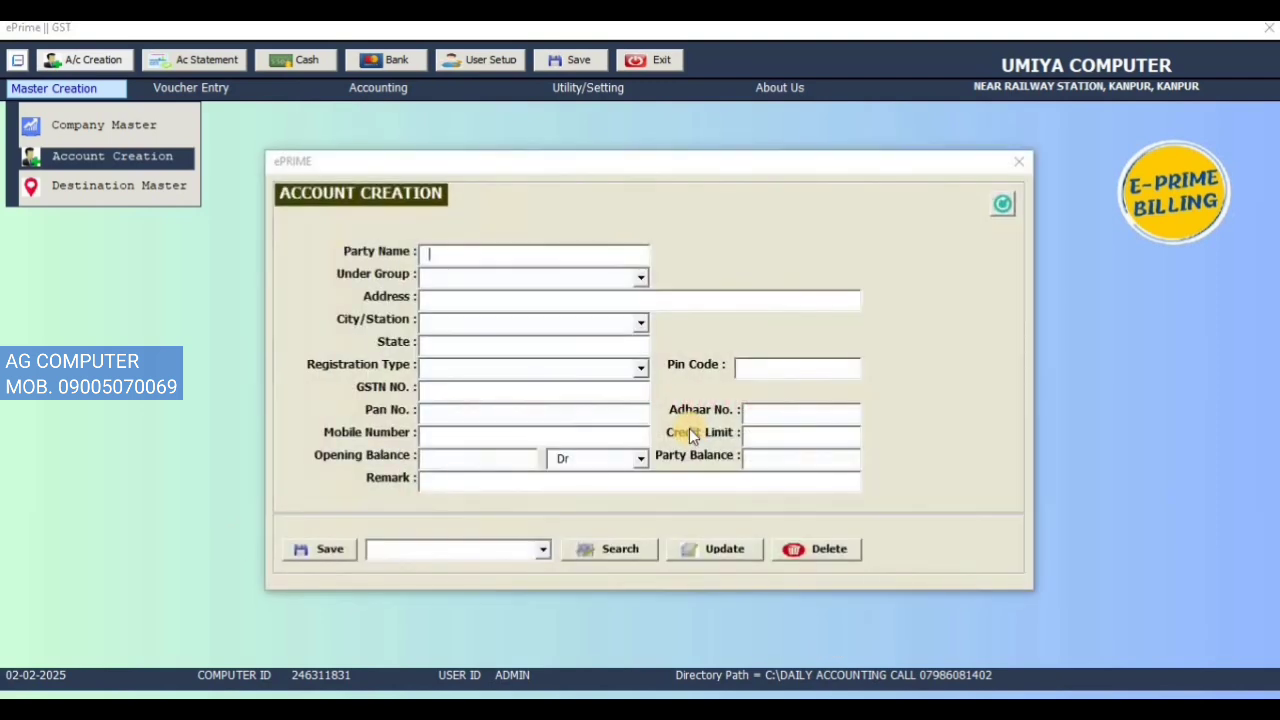
pyautogui.write('CASH IN HAND')
# Step: Create CASH IN HAND under group CASH with a 50000 opening balance, then list the saved parties
pyautogui.press('Return')
pyautogui.write('CA')
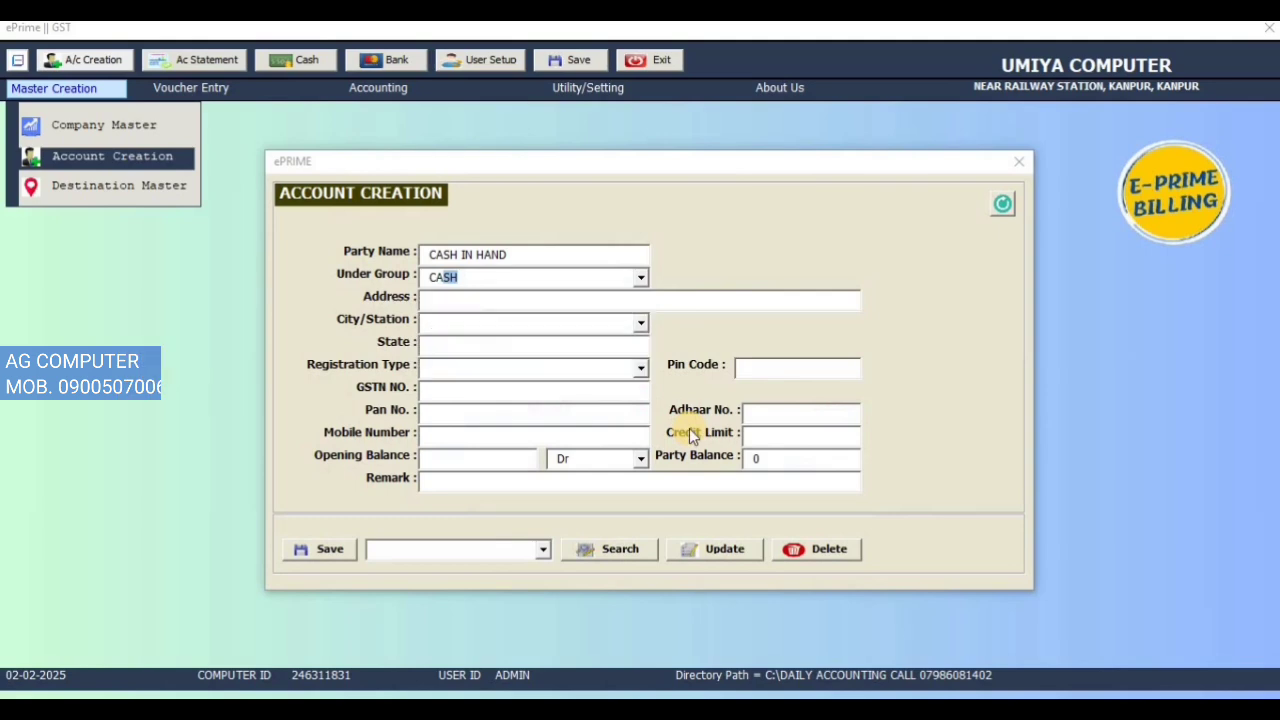
pyautogui.click(426, 458)
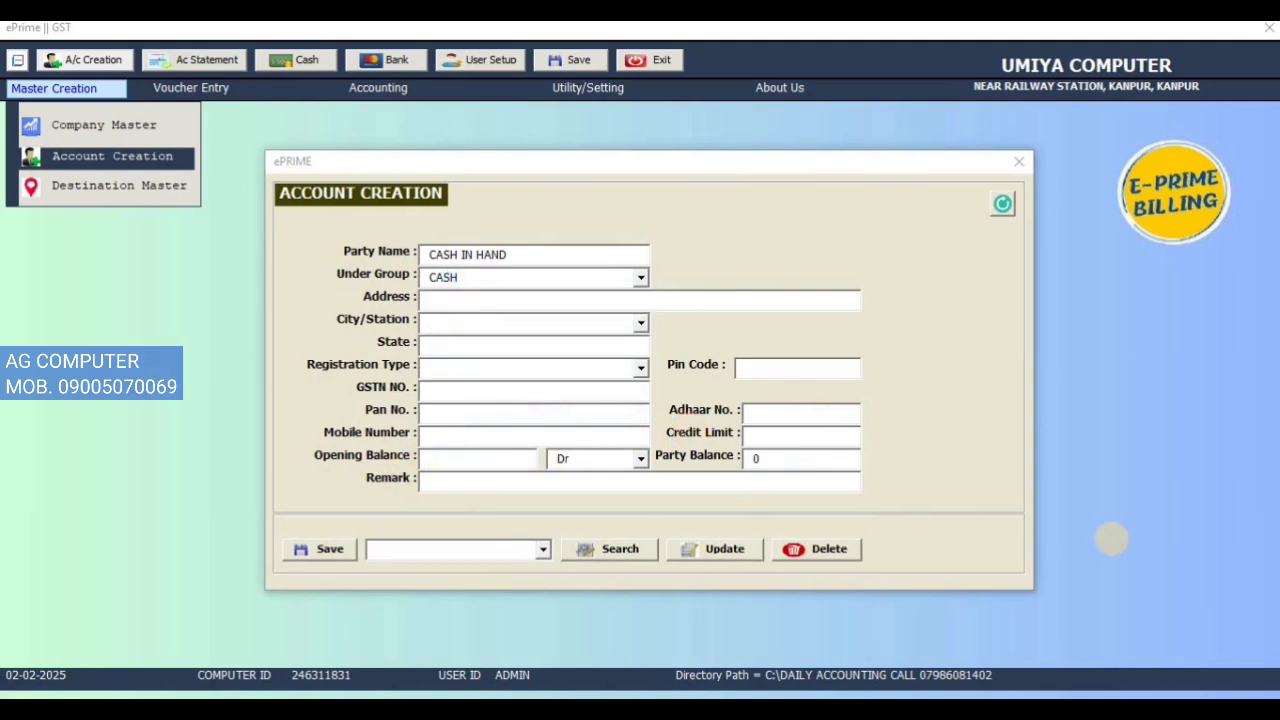
pyautogui.write('50000')
pyautogui.click(302, 550)
pyautogui.click(672, 421)
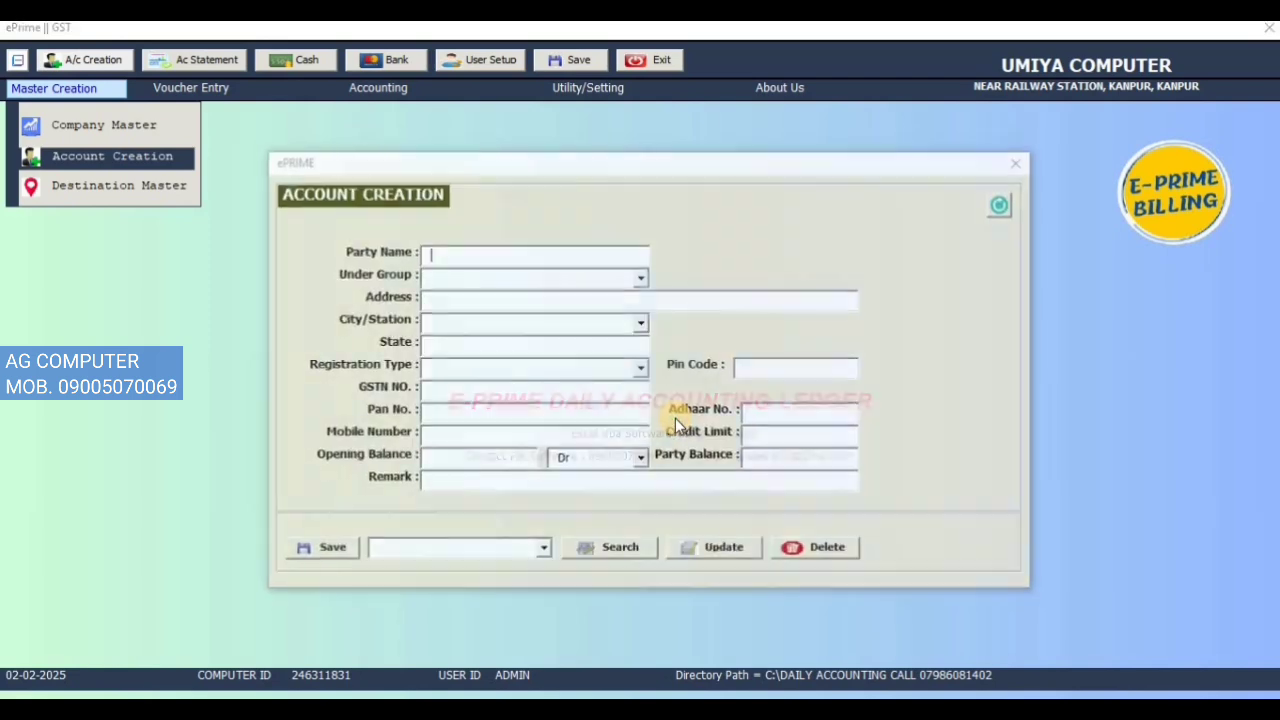
pyautogui.click(544, 549)
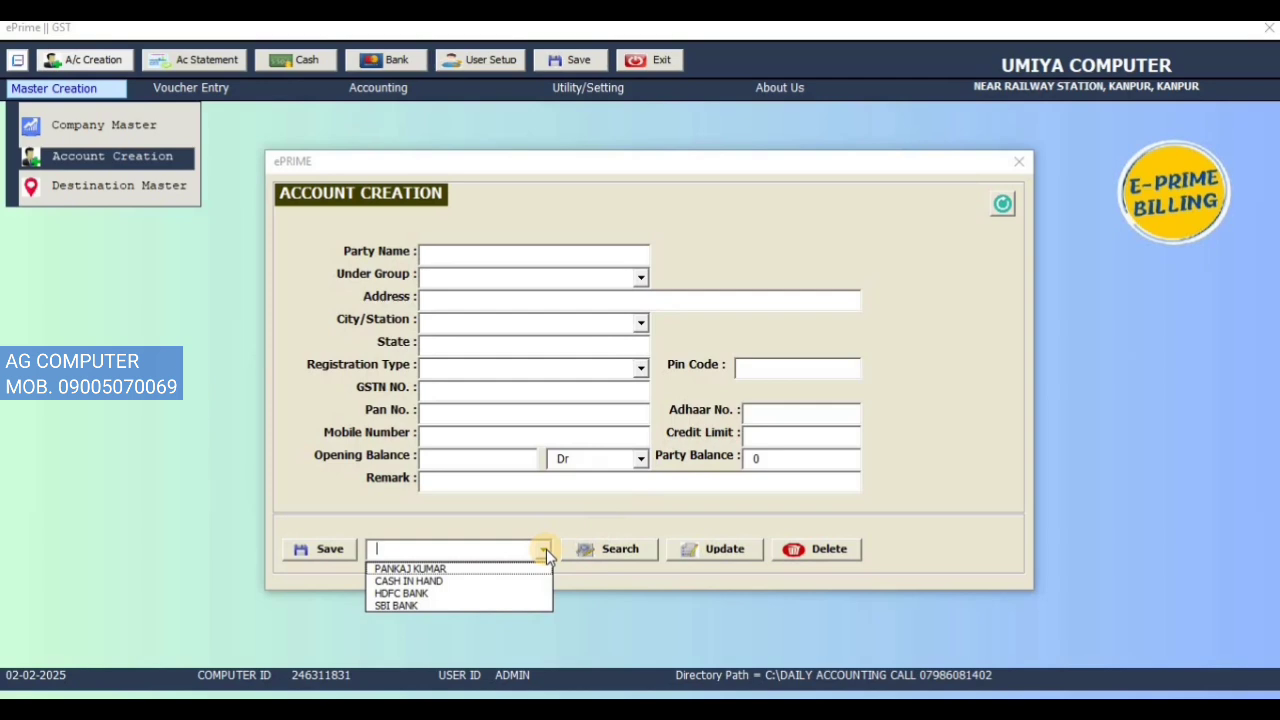
pyautogui.click(1020, 175)
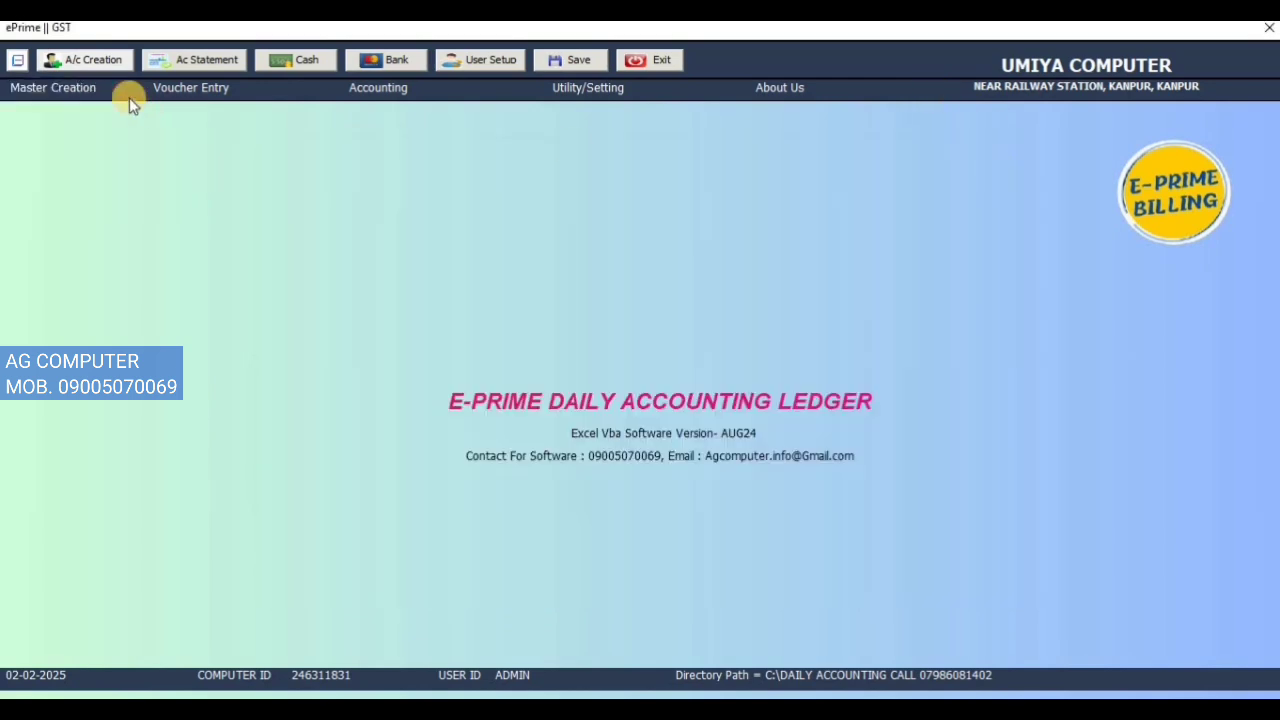
pyautogui.click(109, 90)
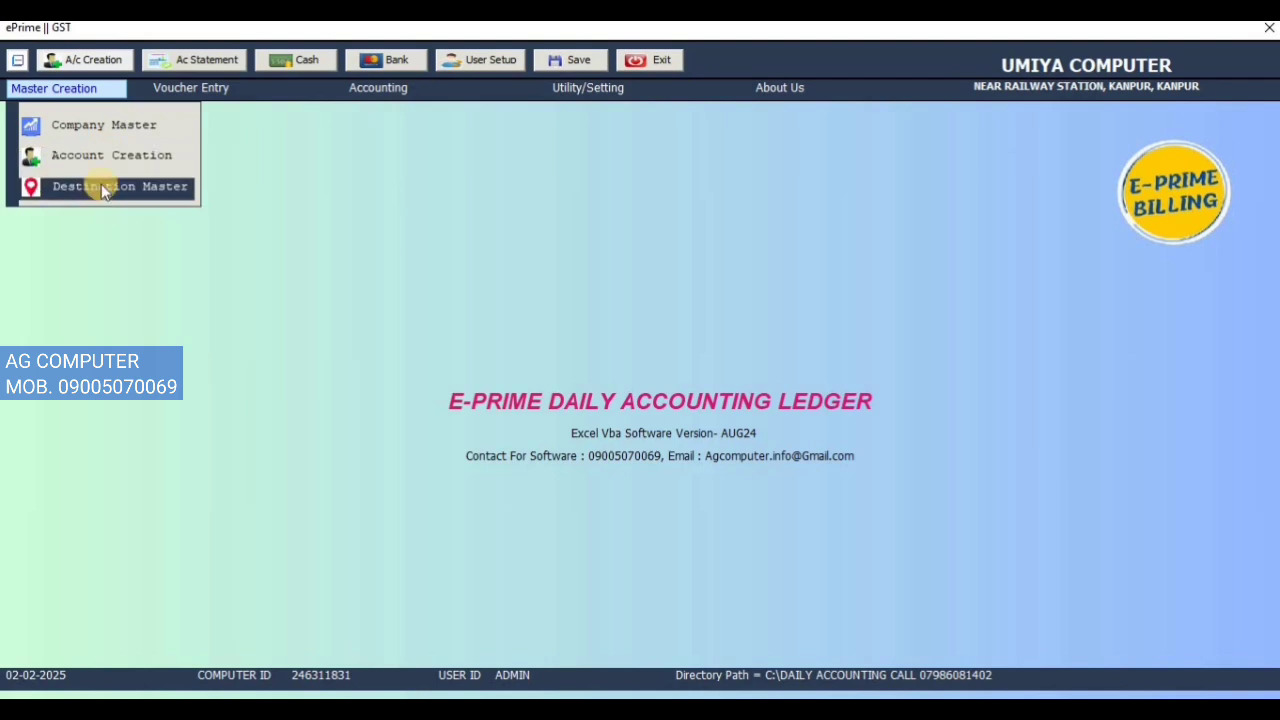
pyautogui.click(95, 186)
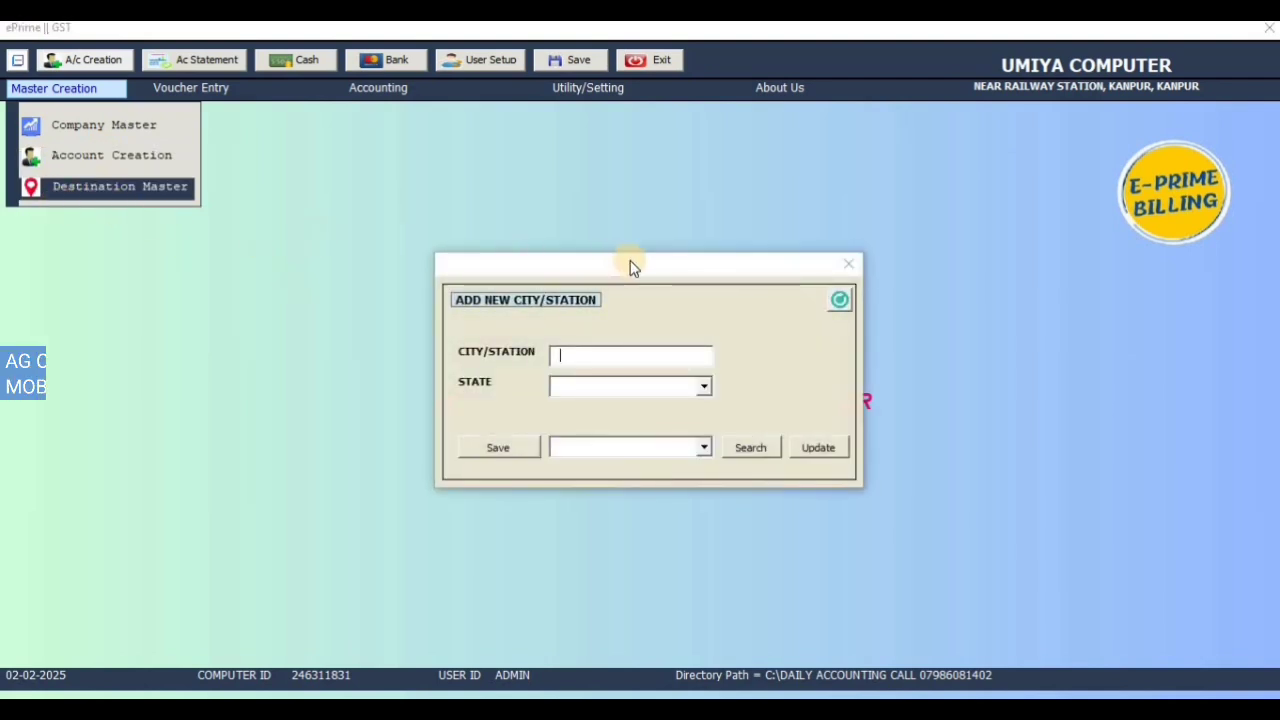
pyautogui.click(845, 264)
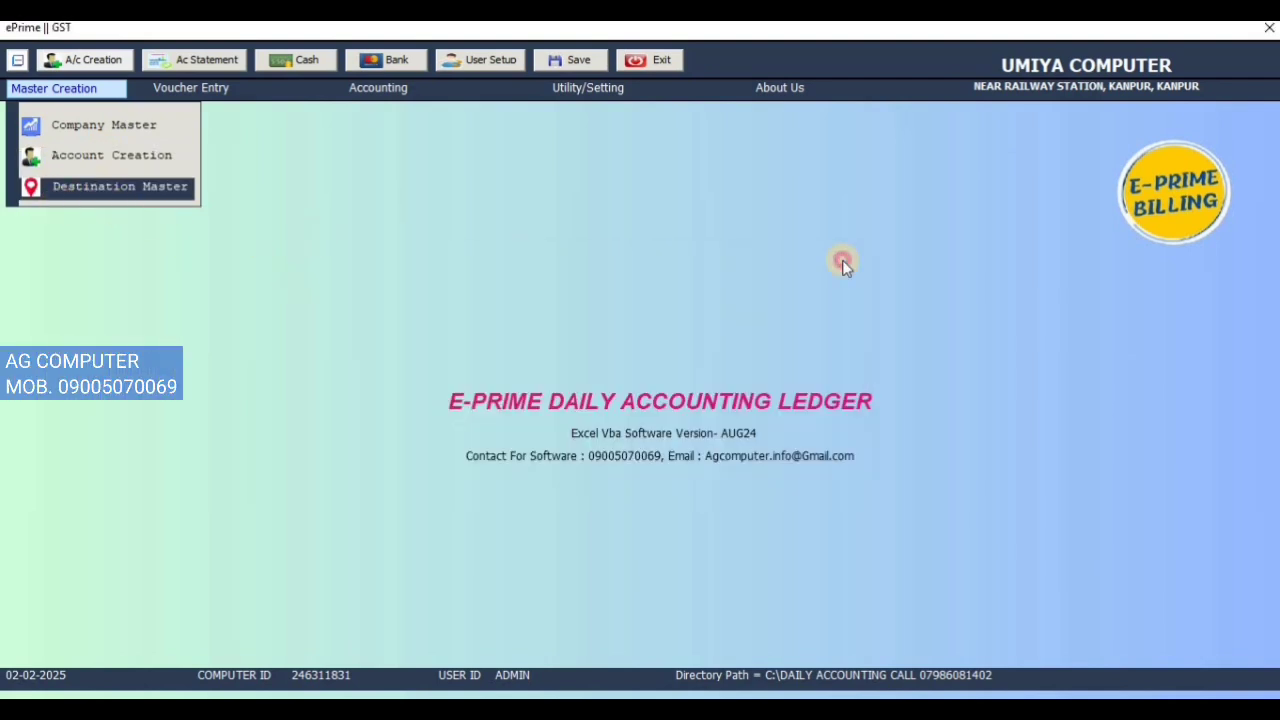
pyautogui.click(226, 91)
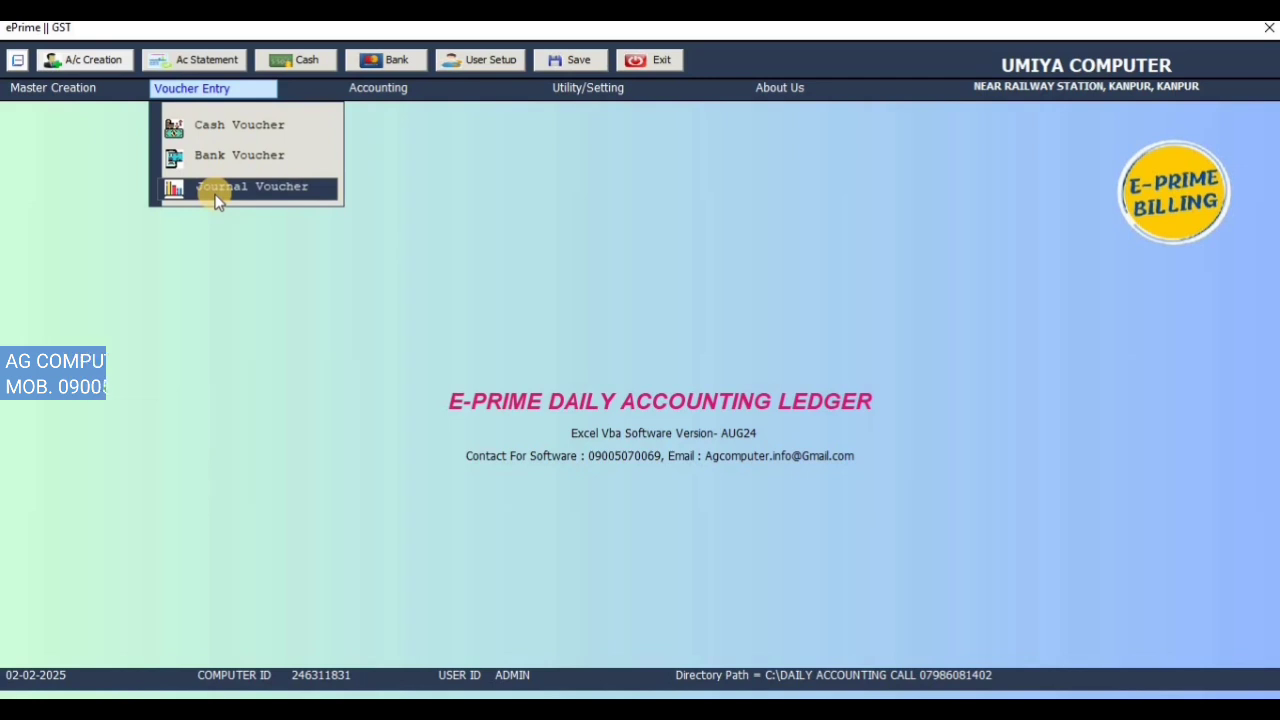
pyautogui.click(406, 97)
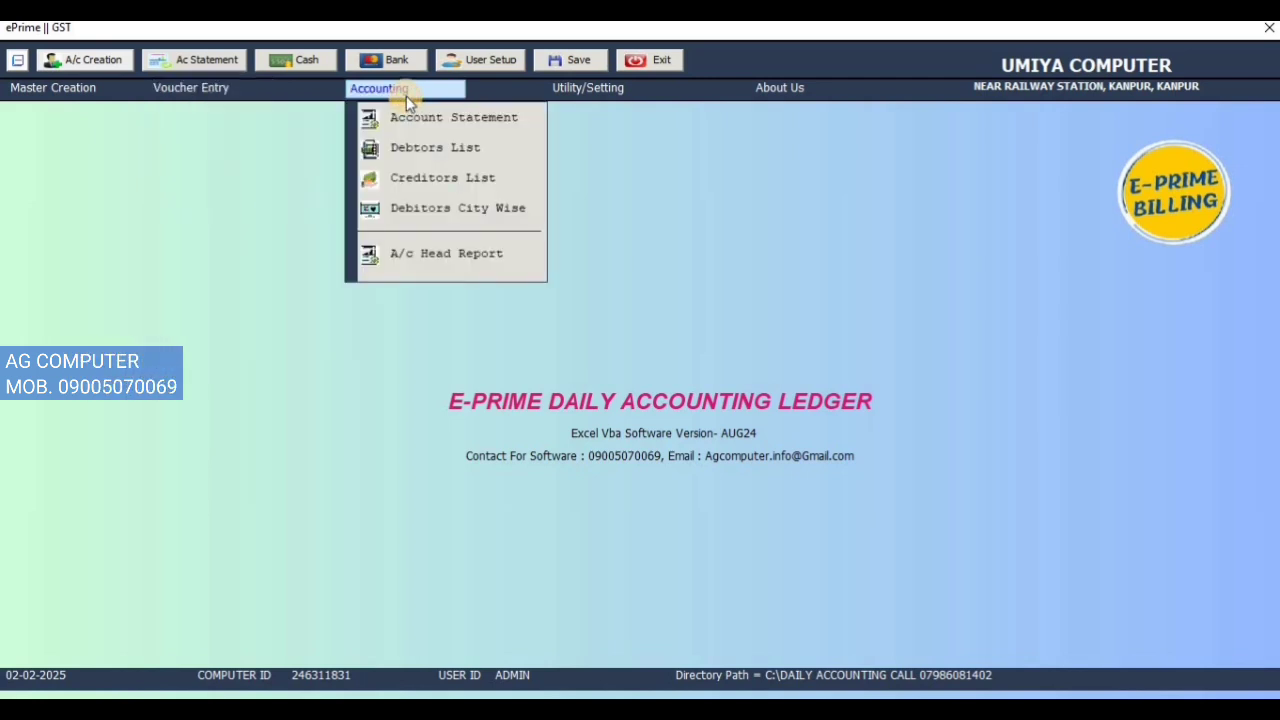
pyautogui.click(439, 121)
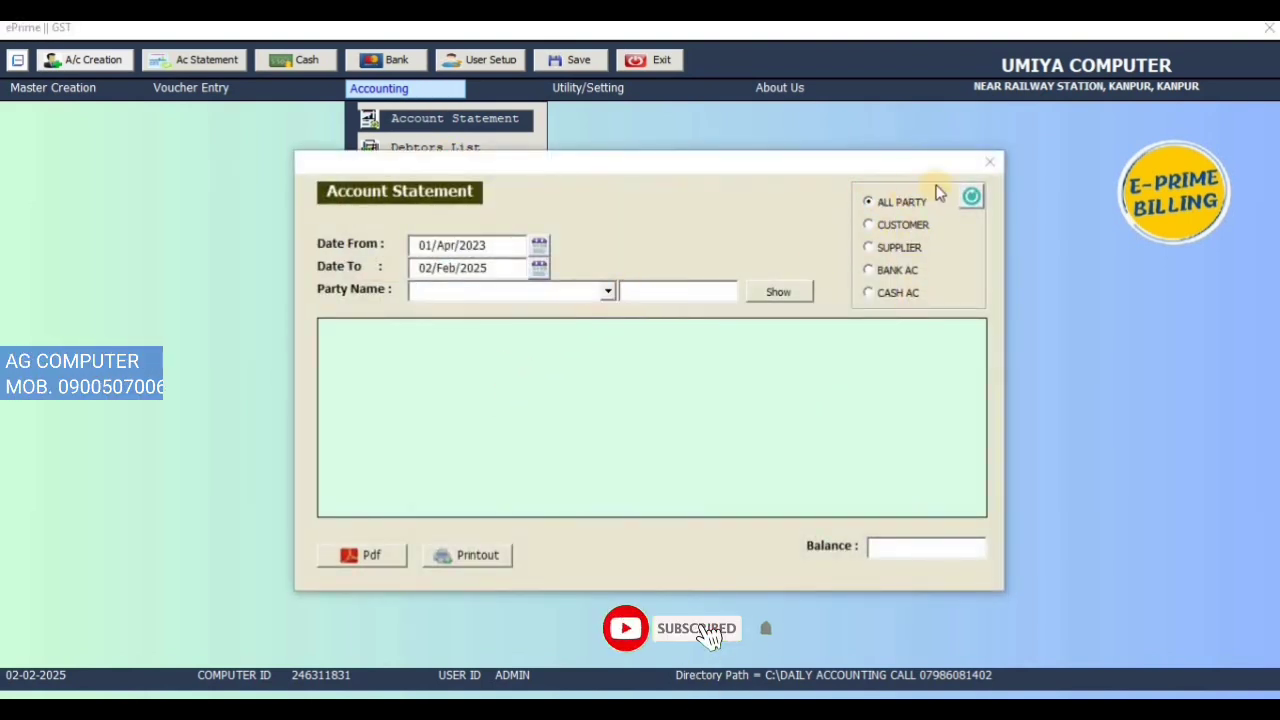
pyautogui.click(607, 291)
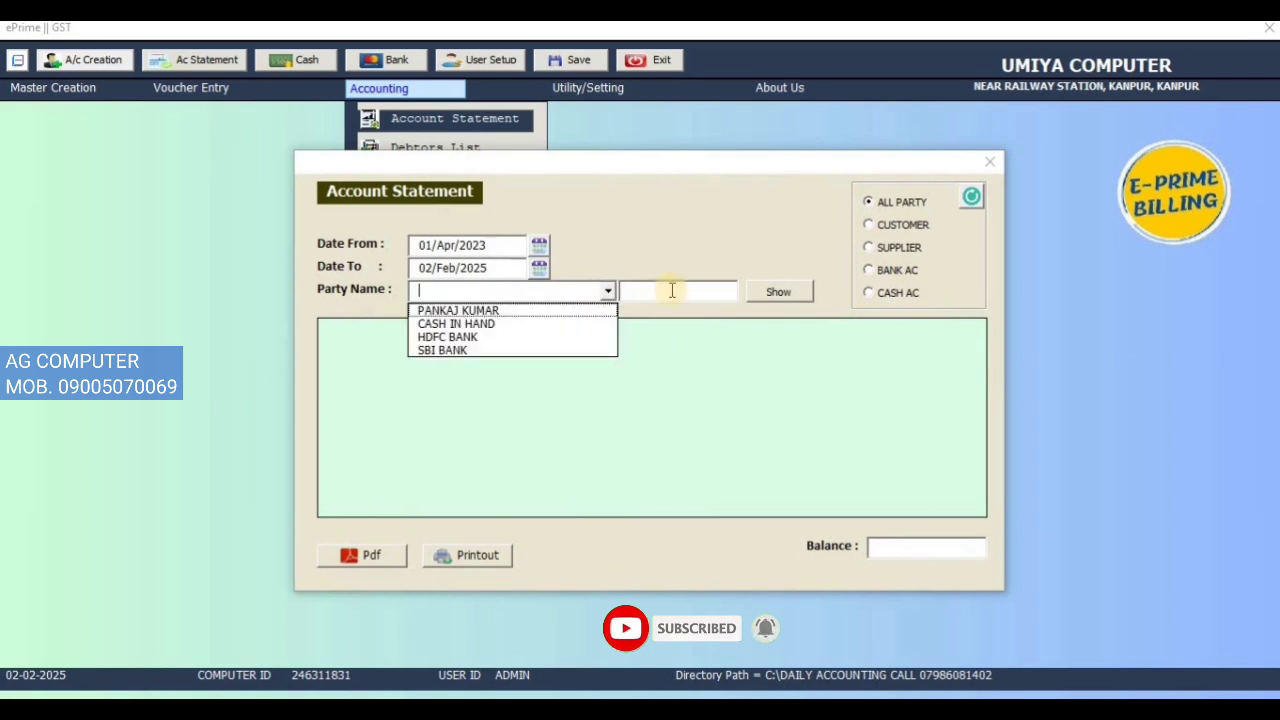
pyautogui.click(913, 224)
pyautogui.click(607, 291)
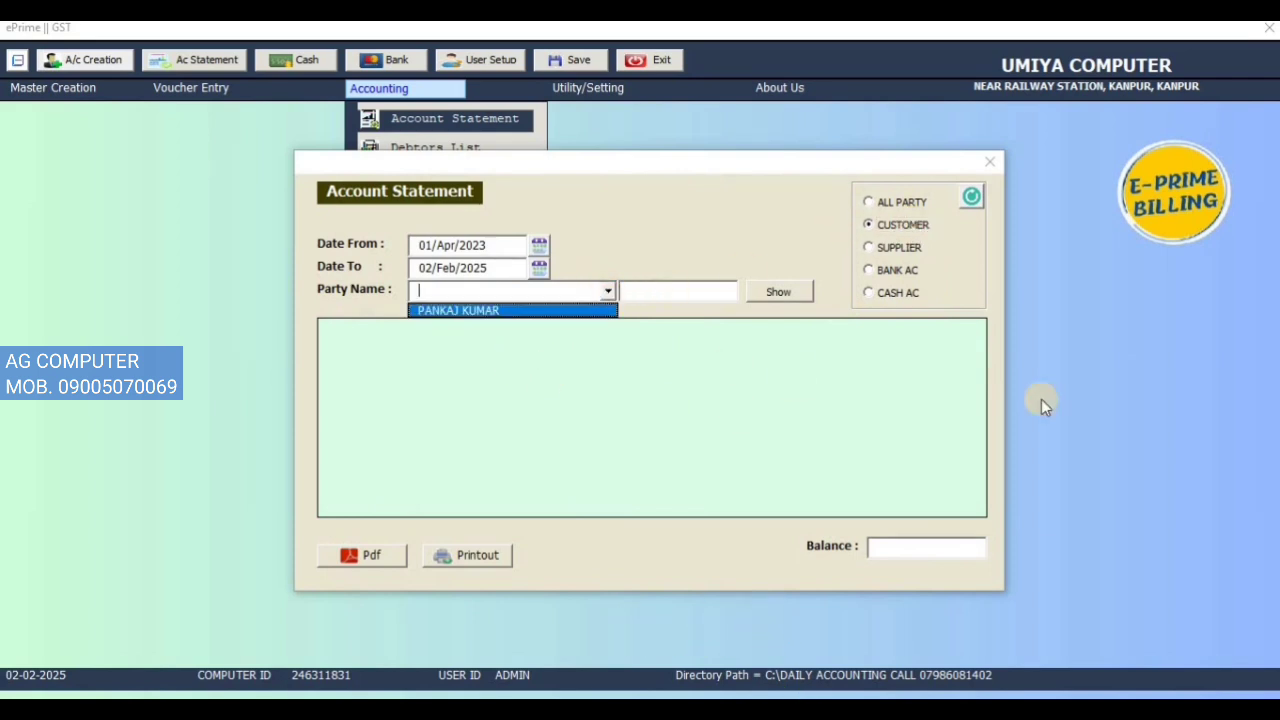
pyautogui.click(905, 270)
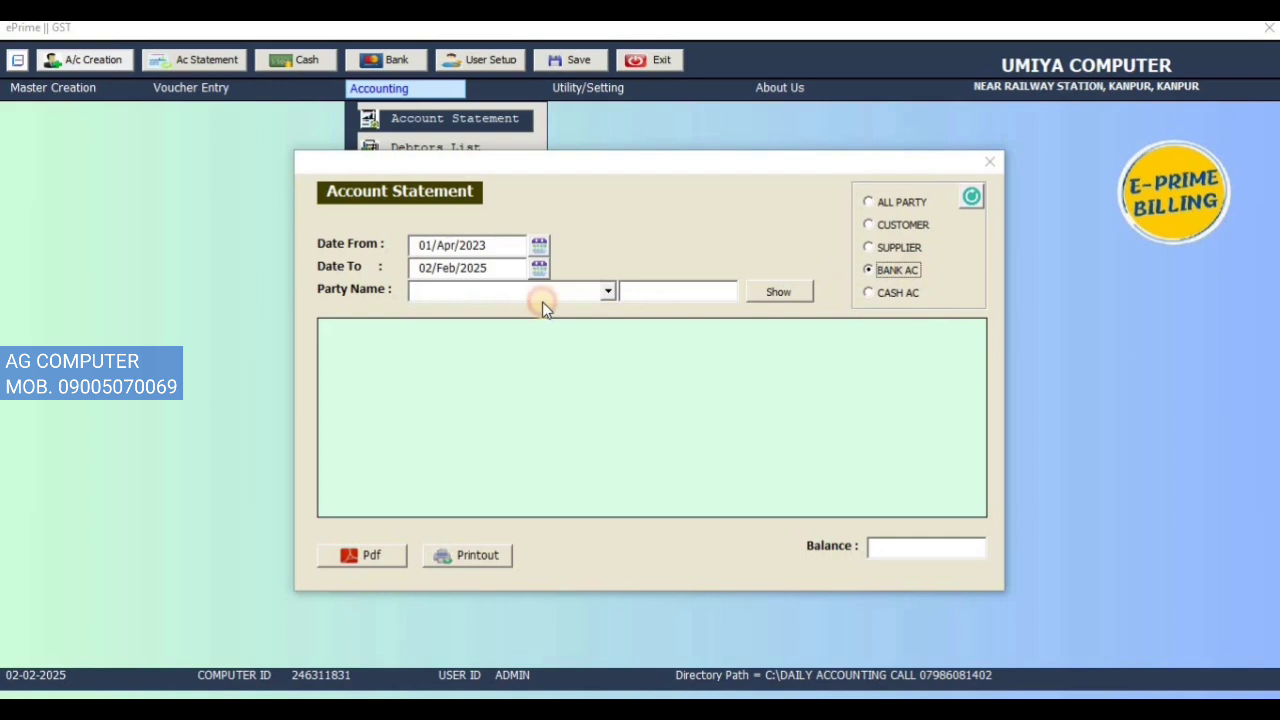
pyautogui.click(607, 291)
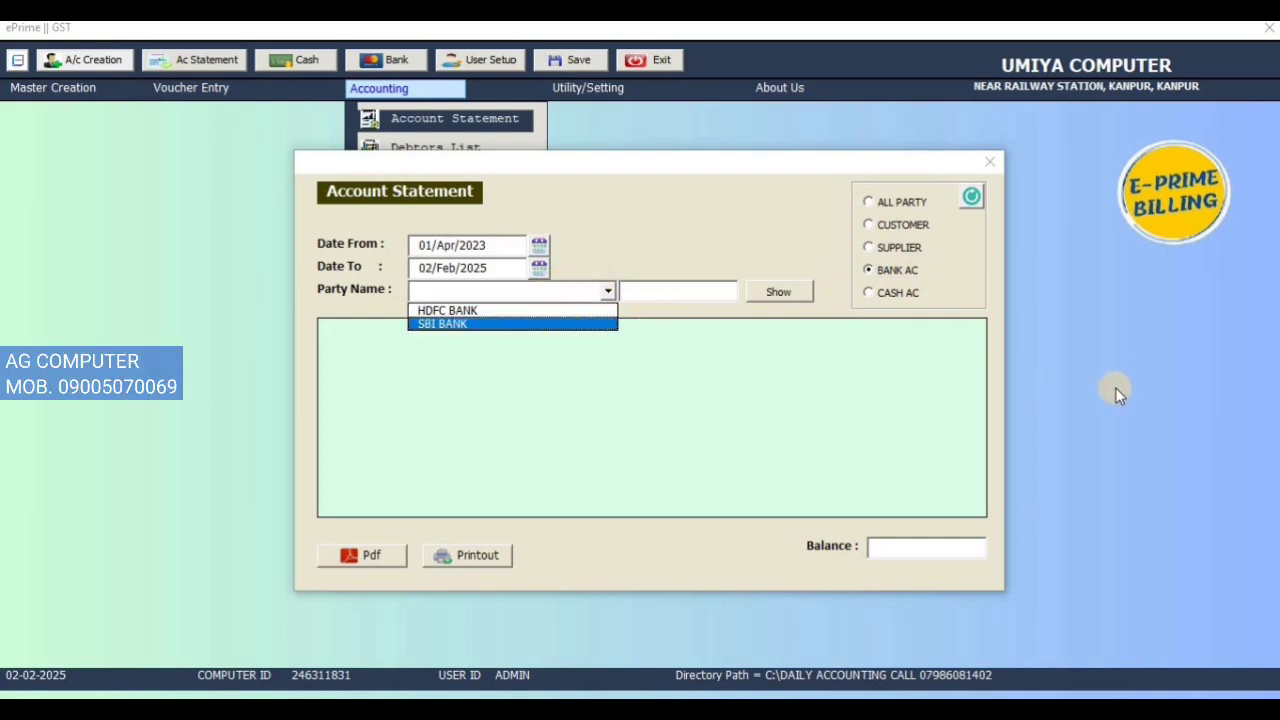
pyautogui.click(560, 310)
pyautogui.click(799, 296)
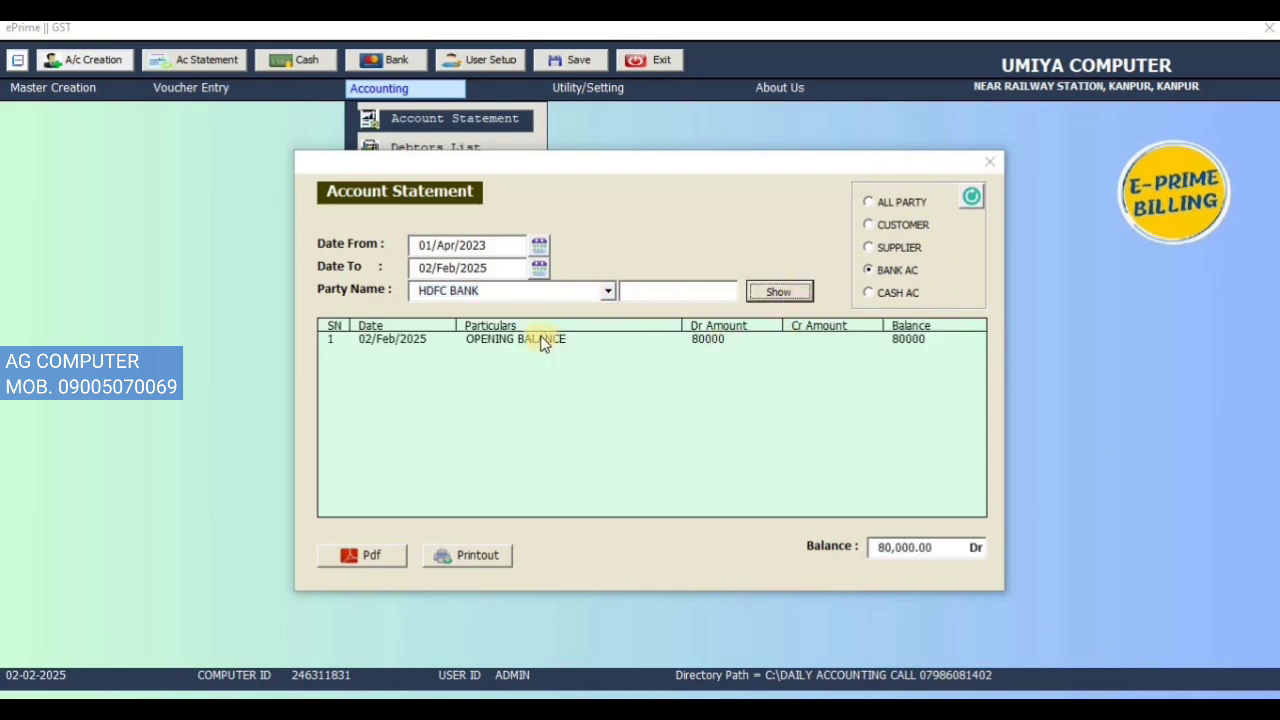
pyautogui.click(543, 341)
pyautogui.click(607, 292)
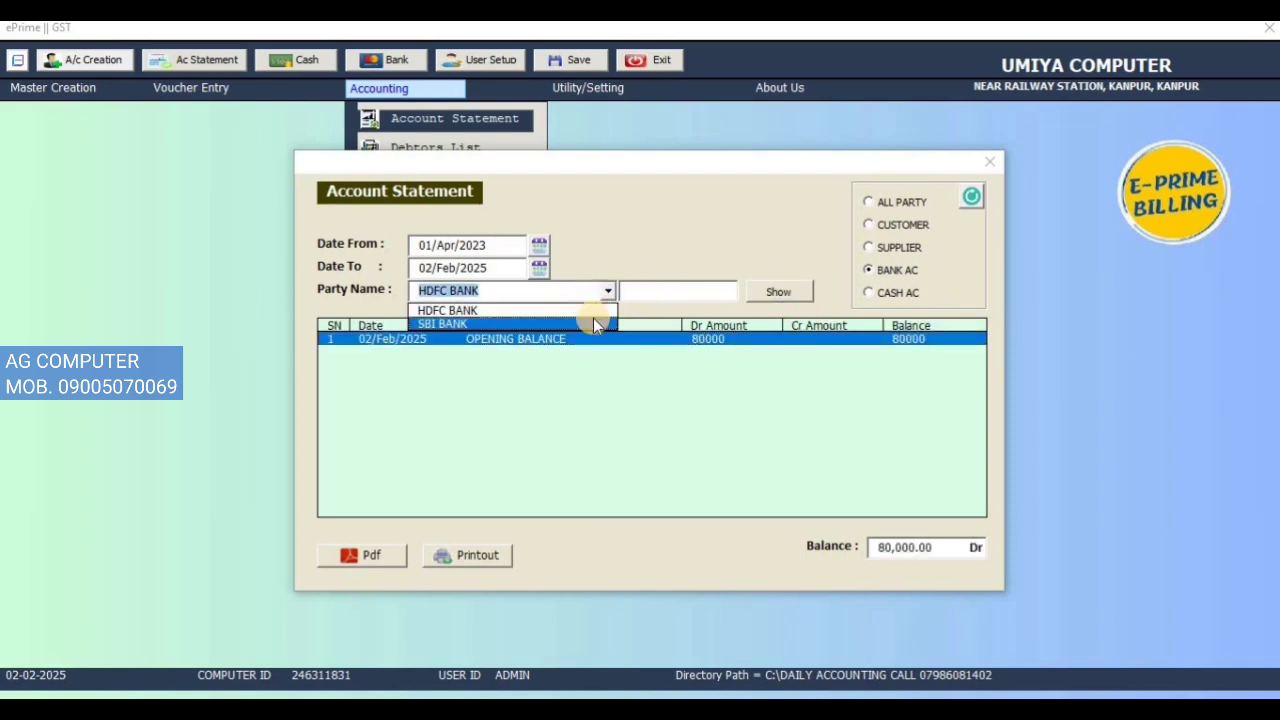
pyautogui.click(593, 318)
pyautogui.click(769, 296)
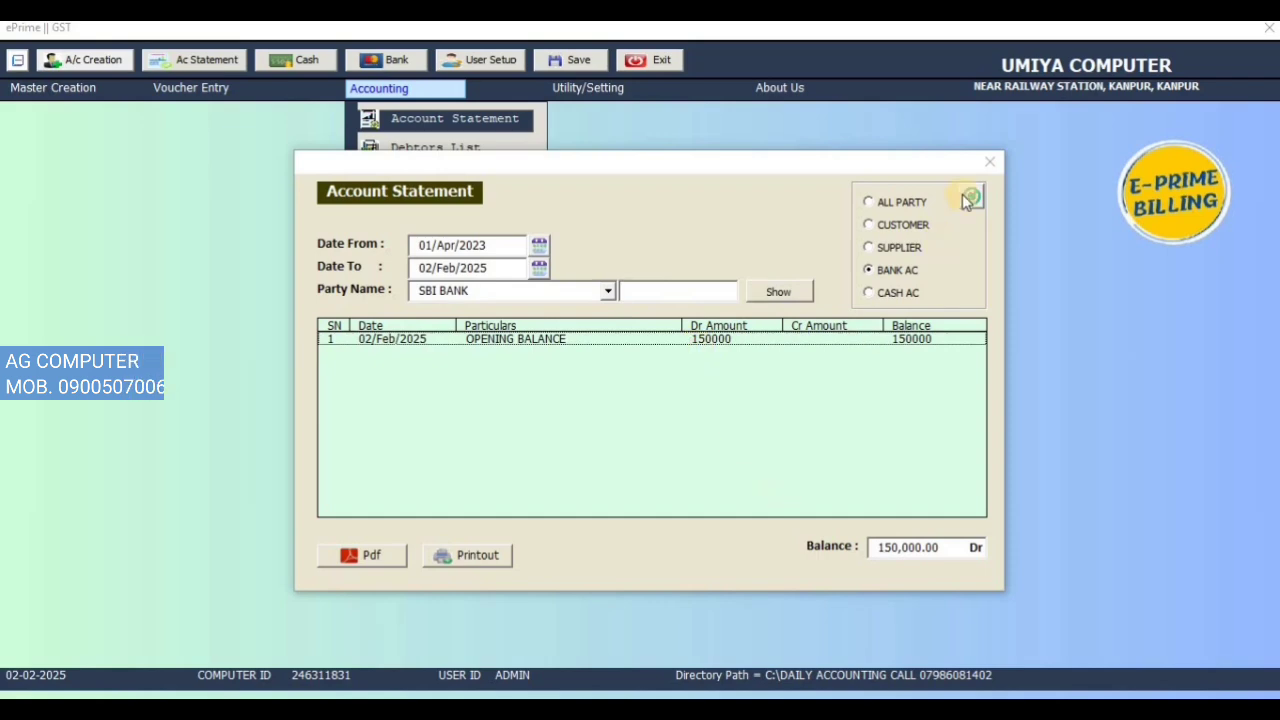
pyautogui.click(989, 161)
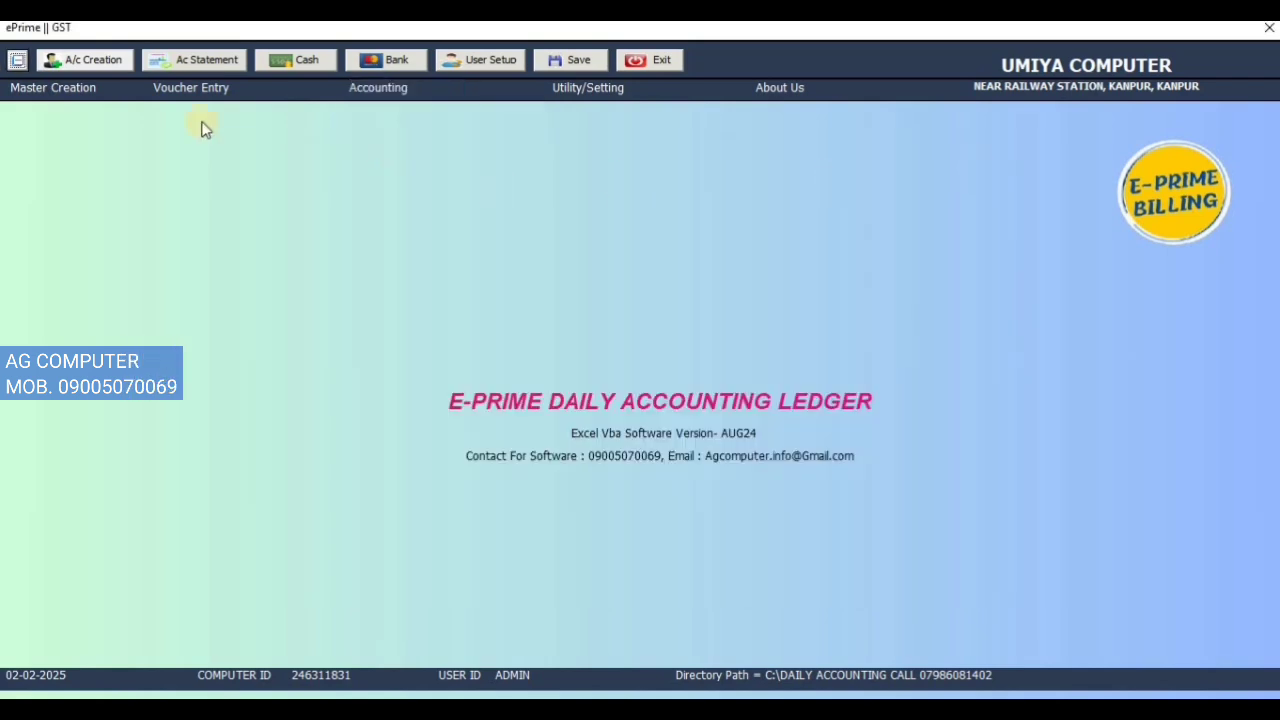
# Step: Start a cash voucher for the Kanpur customer with CASH RECEIVED narration
pyautogui.click(198, 86)
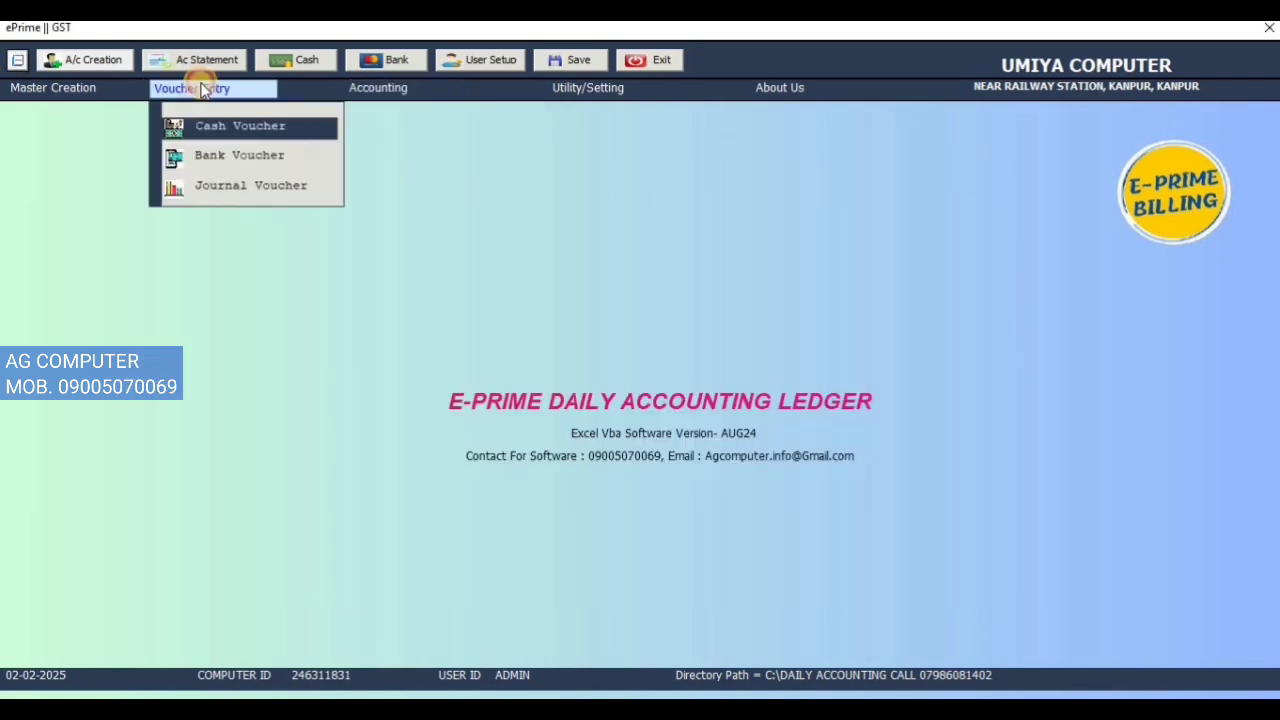
pyautogui.click(222, 132)
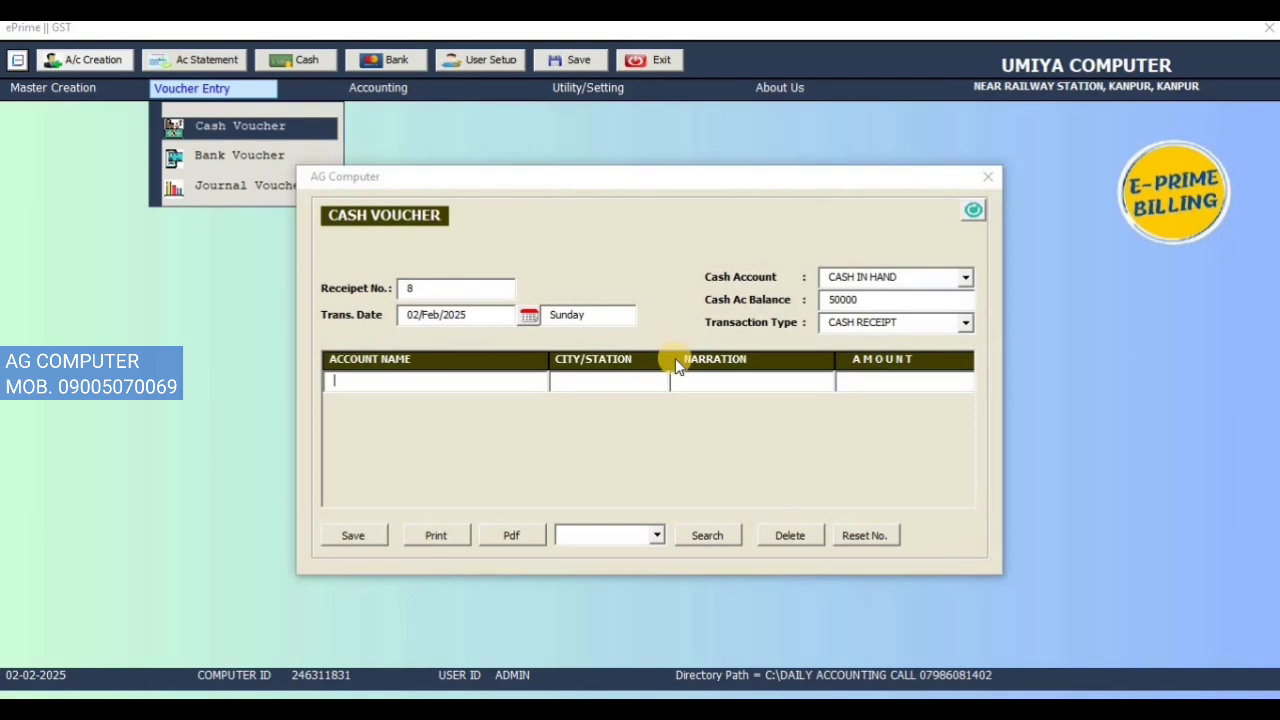
pyautogui.press('Down')
pyautogui.press('Return')
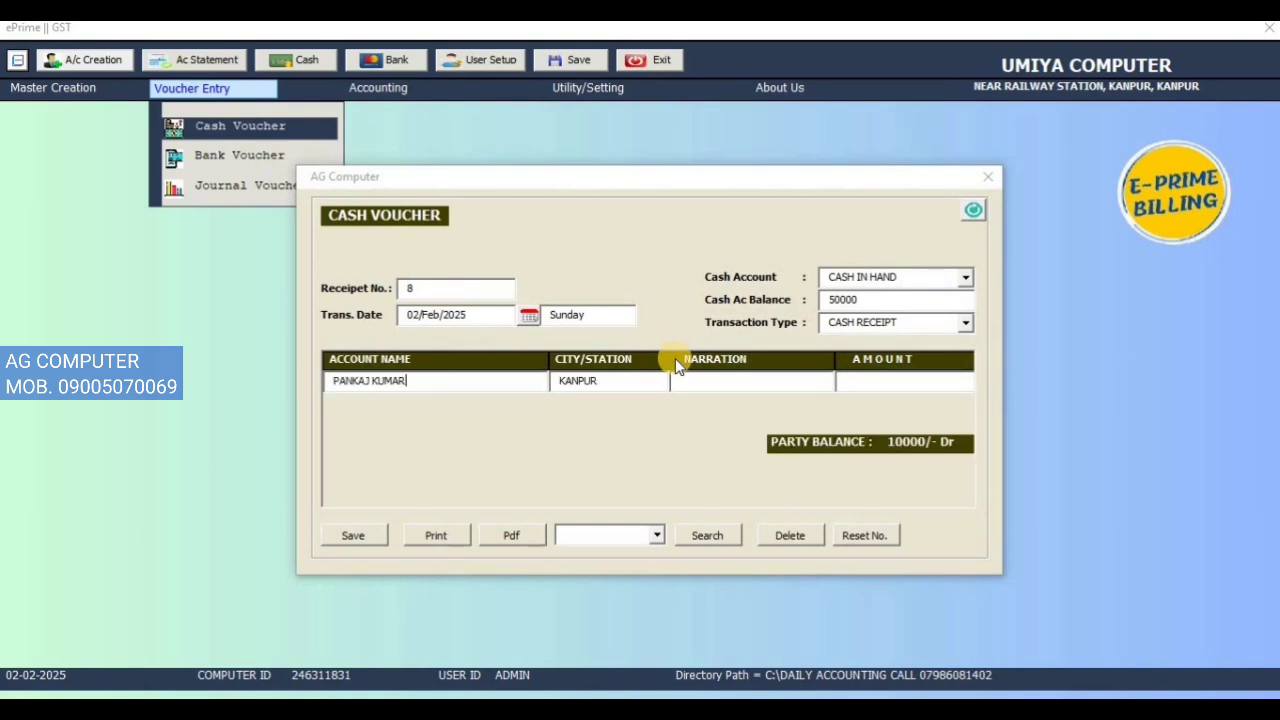
pyautogui.press('Return')
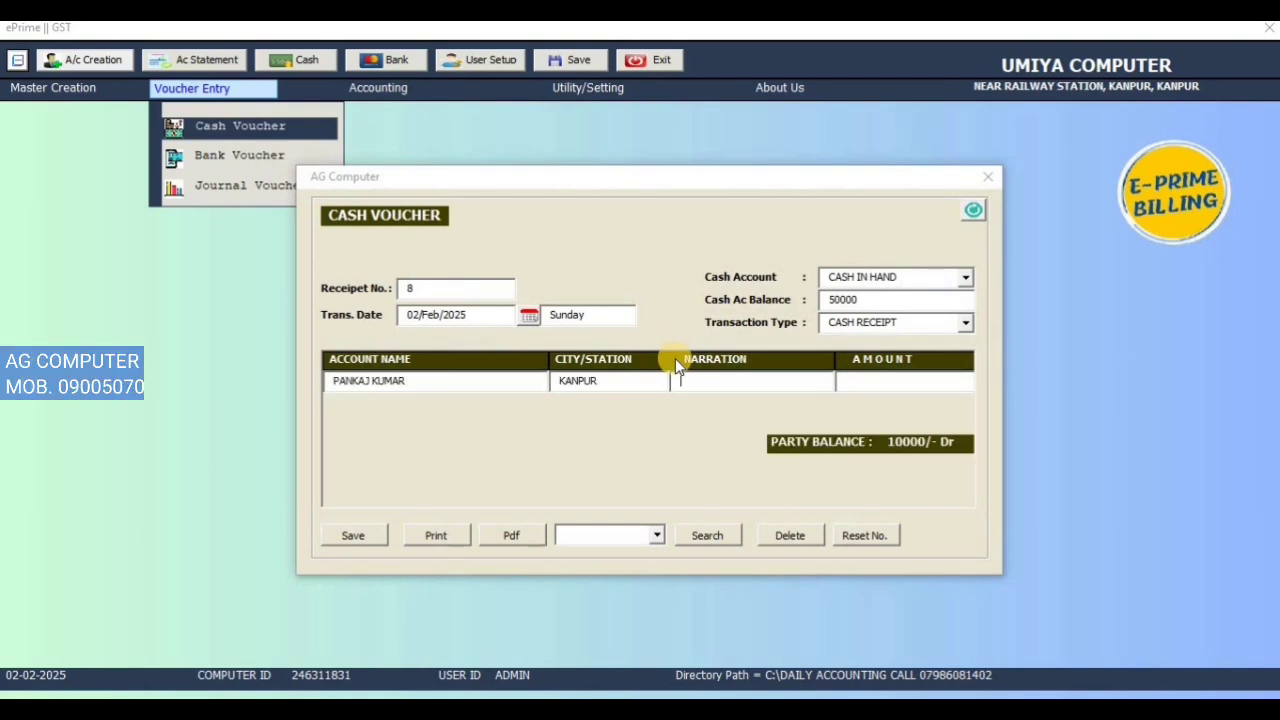
pyautogui.press('Return')
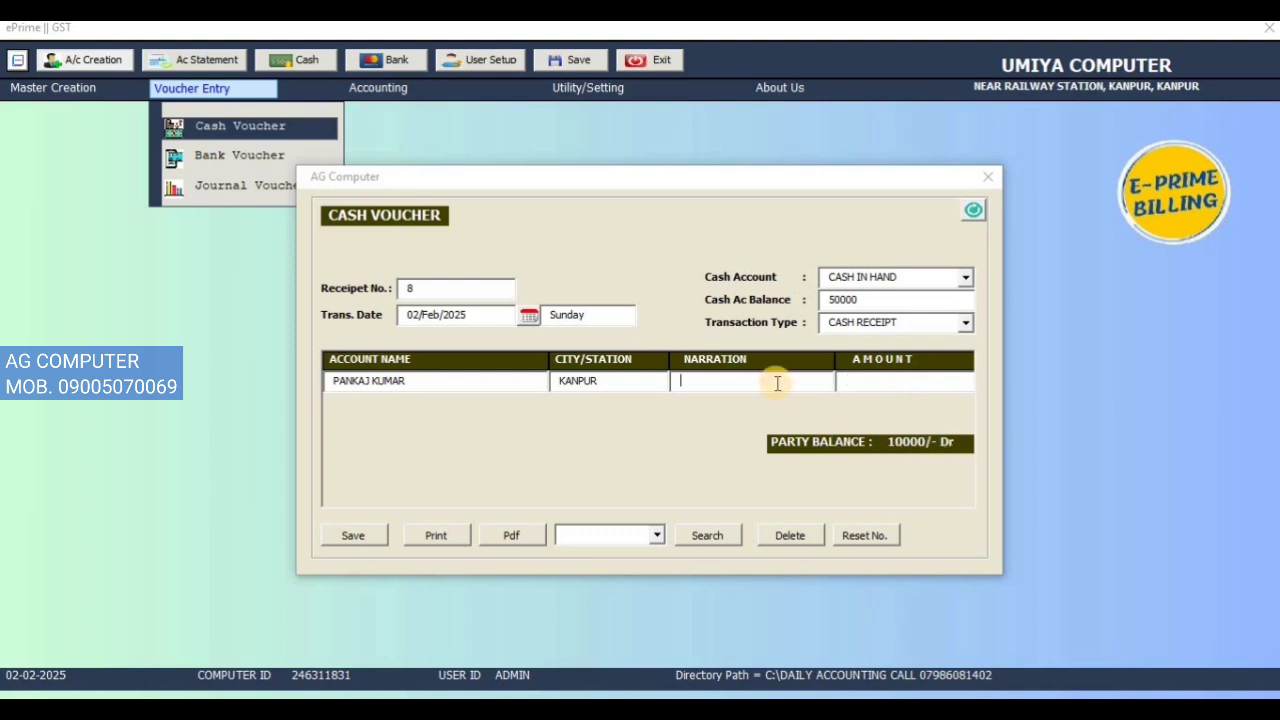
pyautogui.press('space')
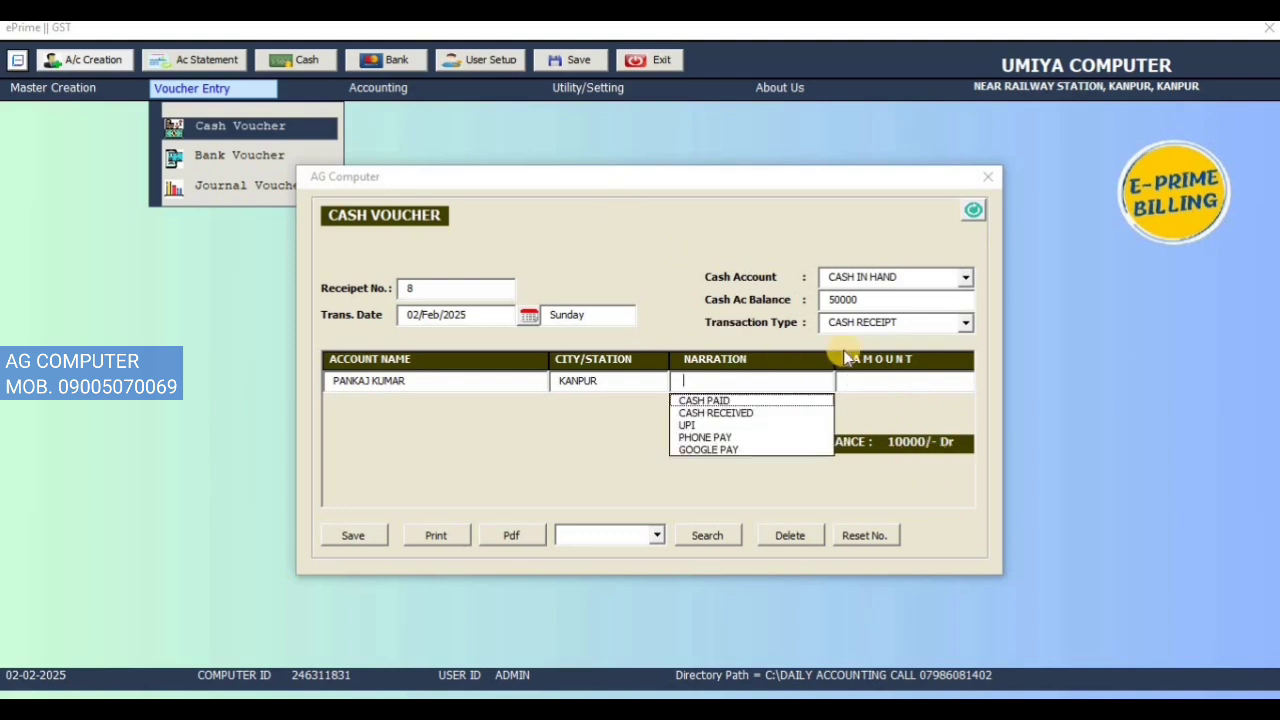
pyautogui.press('Down')
pyautogui.press('Down')
pyautogui.press('Down')
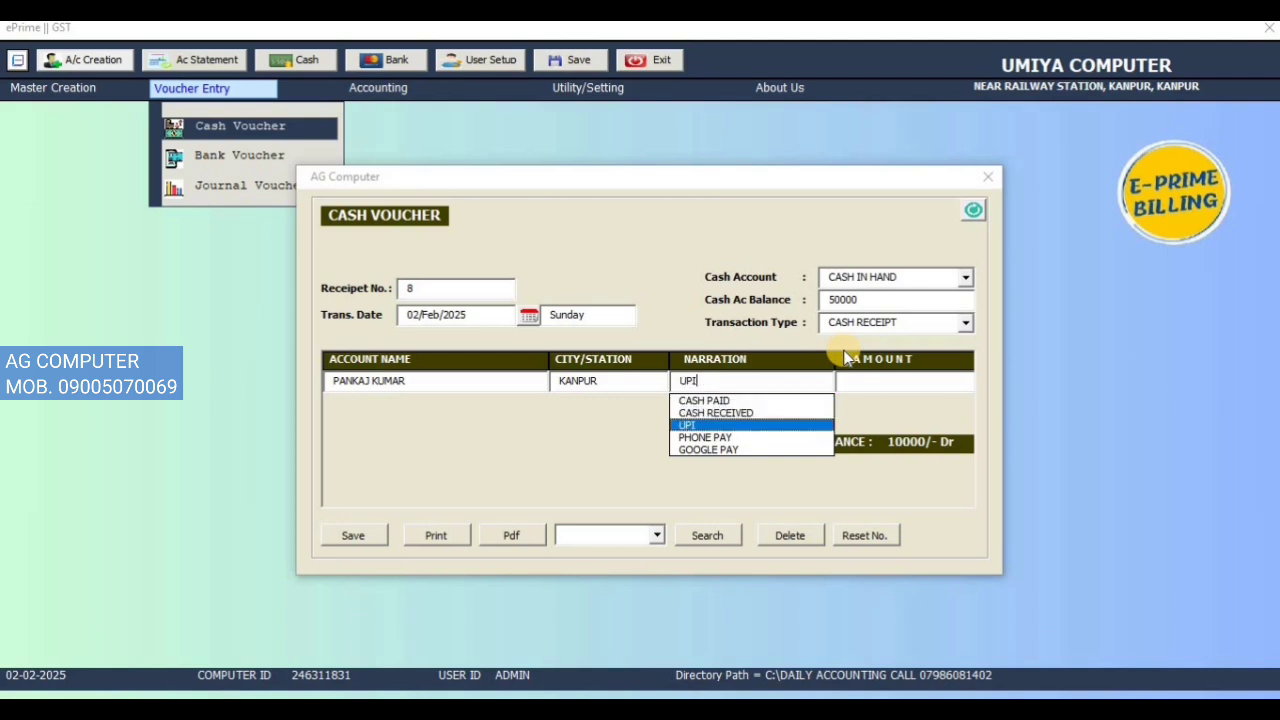
pyautogui.press('Up')
pyautogui.press('Return')
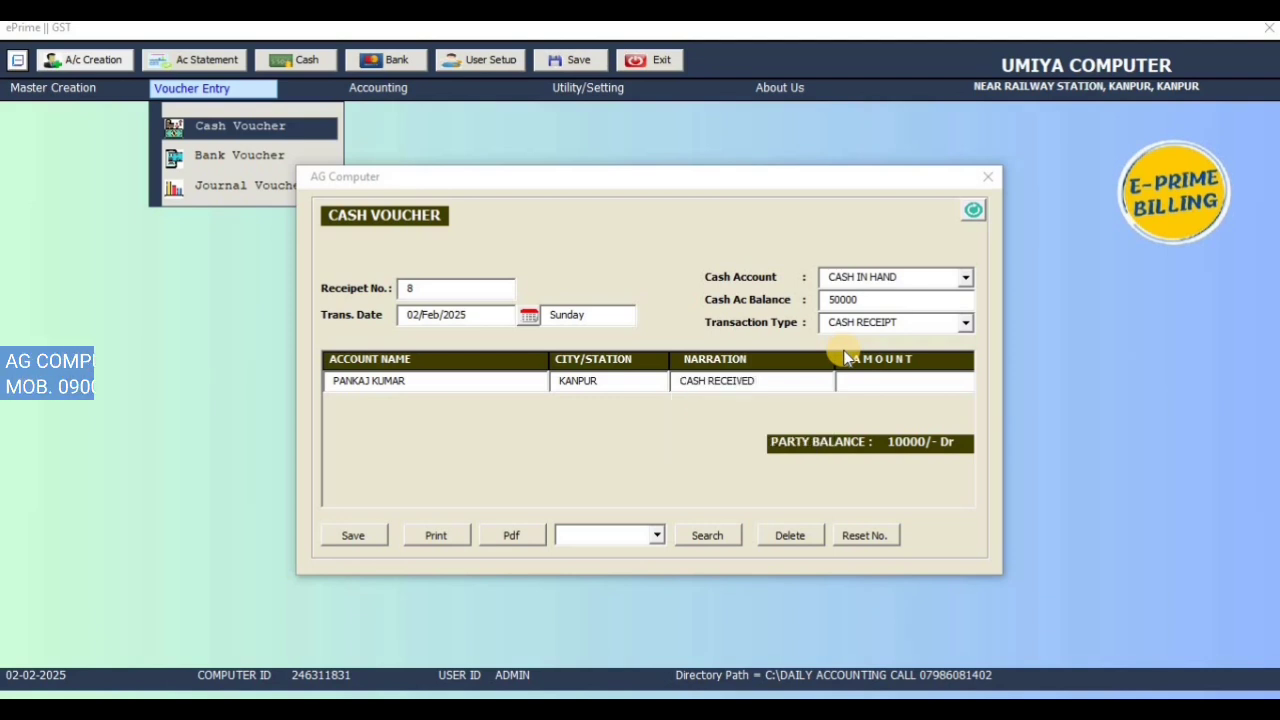
pyautogui.press('Return')
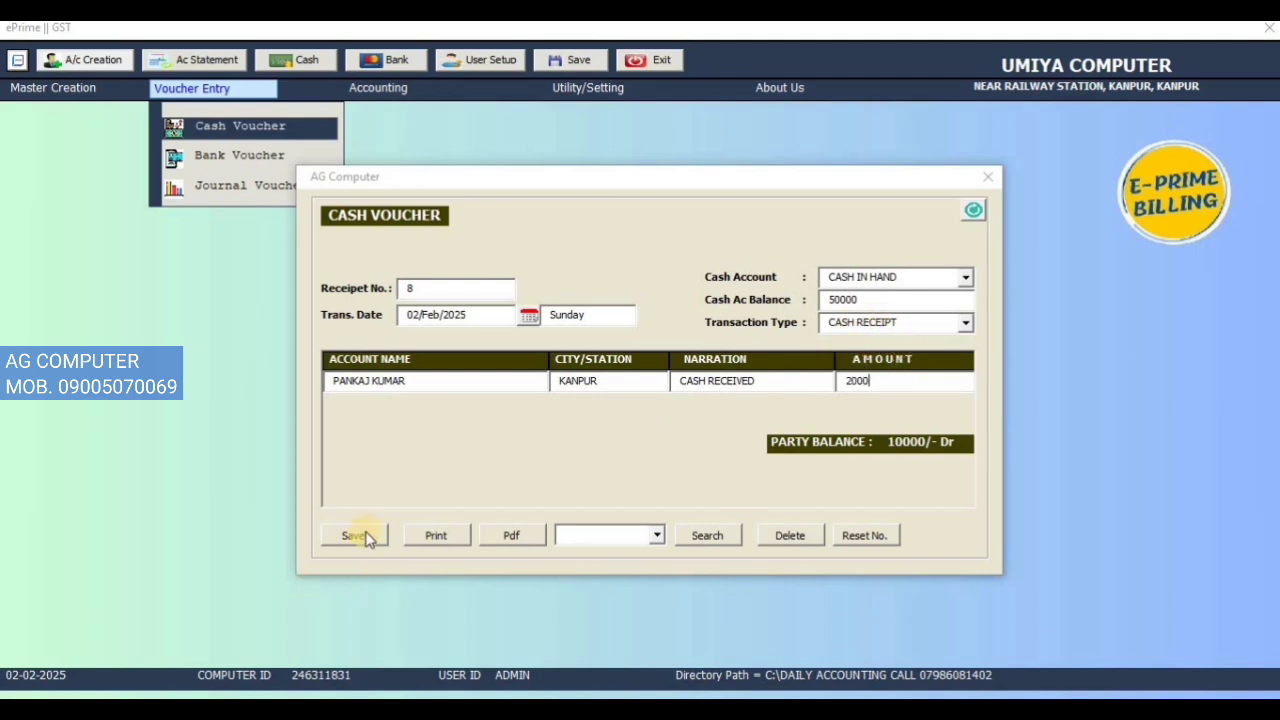
# Step: Keep the CASH RECEIPT transaction type and save the 2000 cash receipt
pyautogui.click(936, 322)
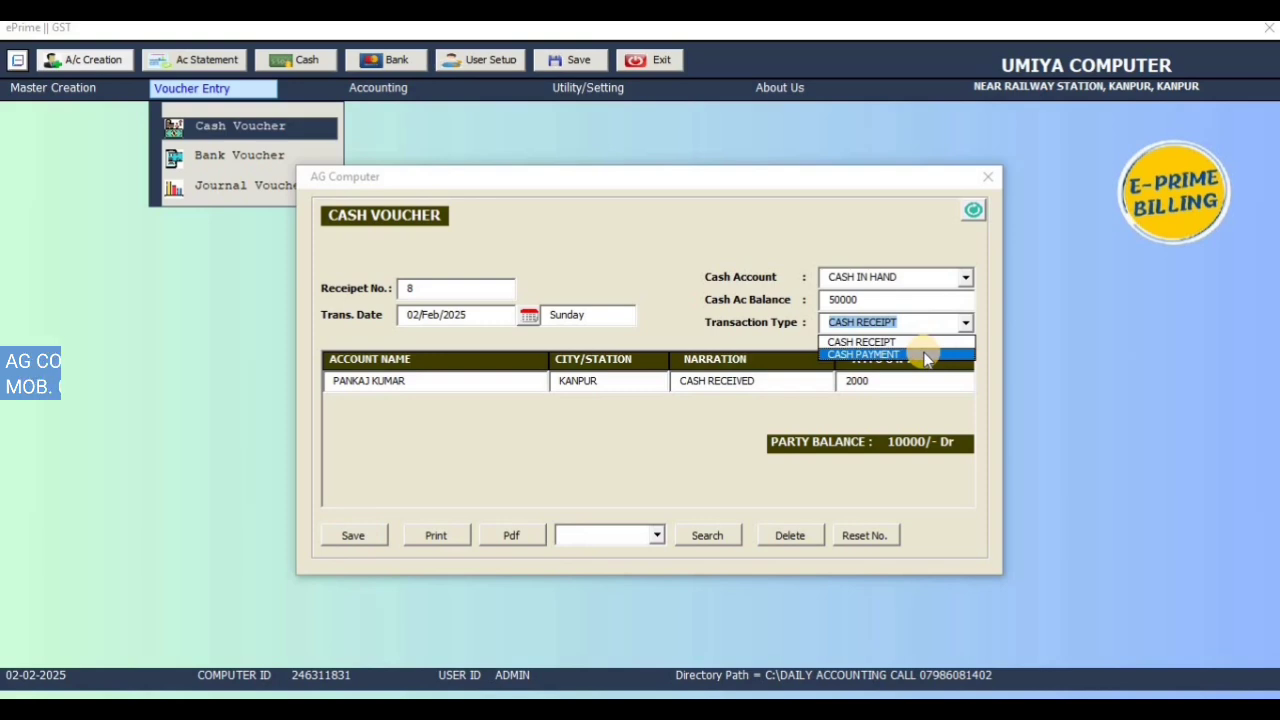
pyautogui.click(928, 343)
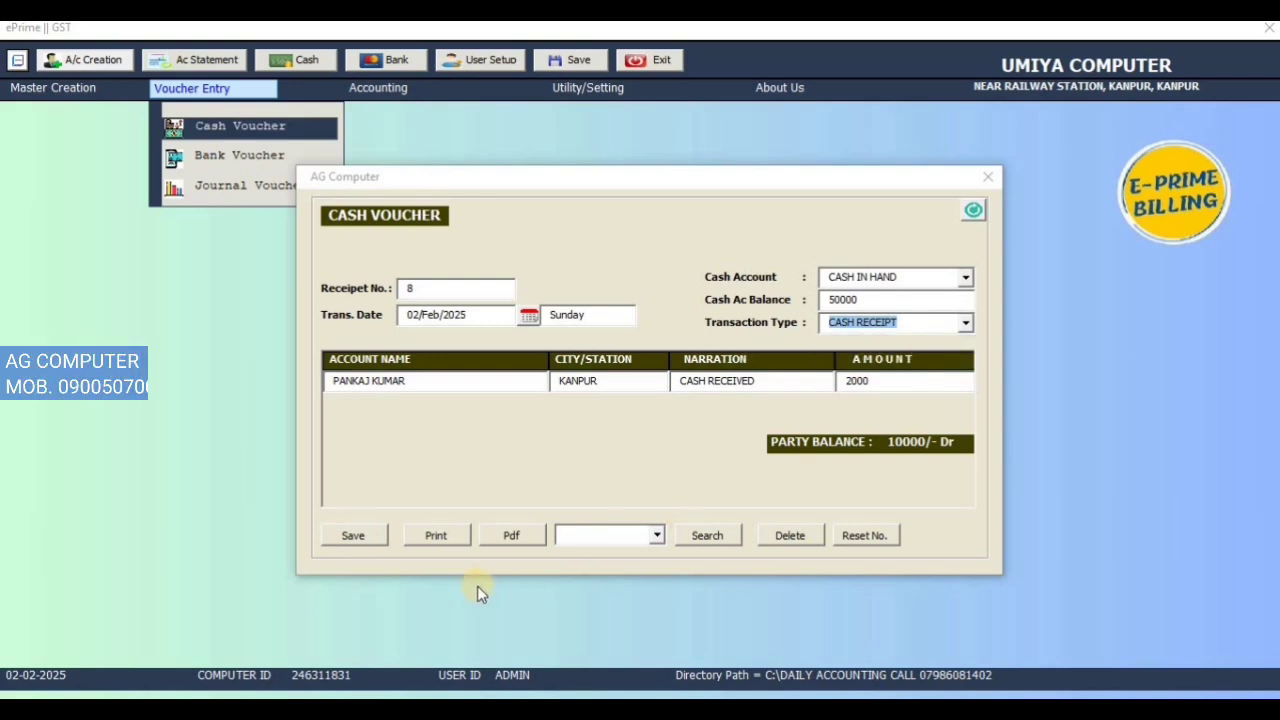
pyautogui.click(355, 536)
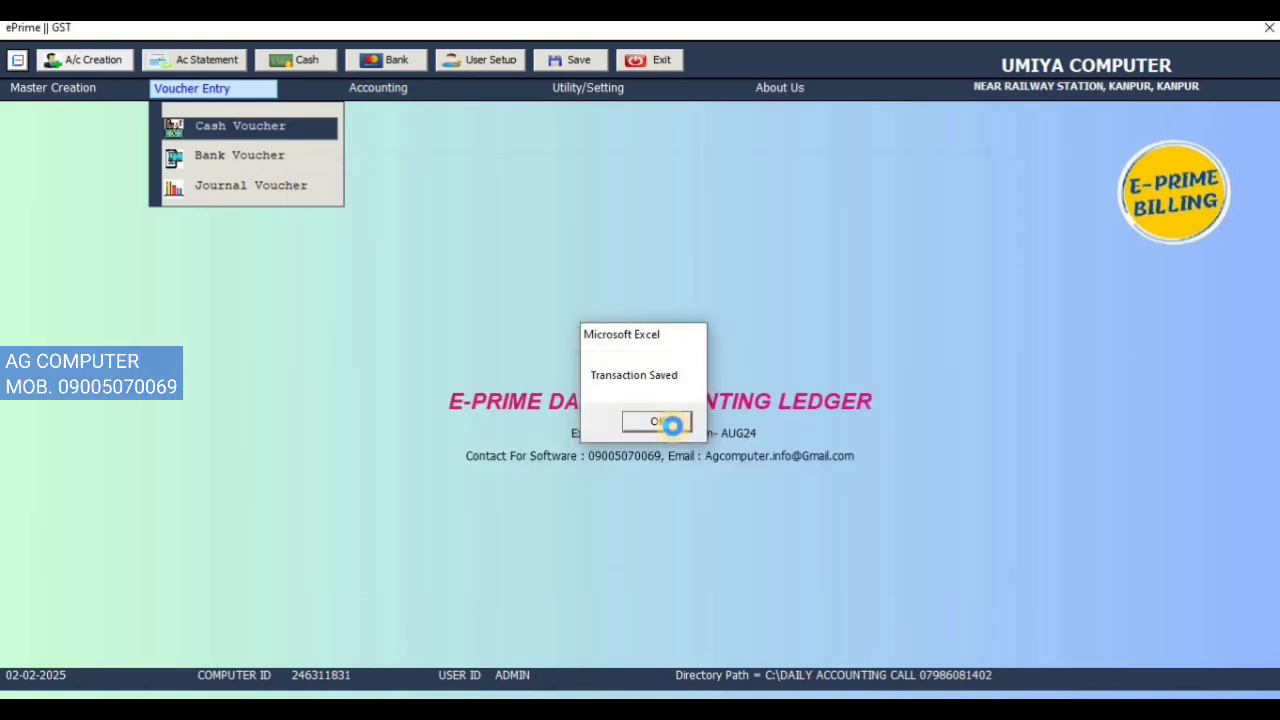
pyautogui.click(660, 422)
# Step: Check the 52000 cash balance and load saved receipt 8 for review
pyautogui.doubleClick(880, 300)
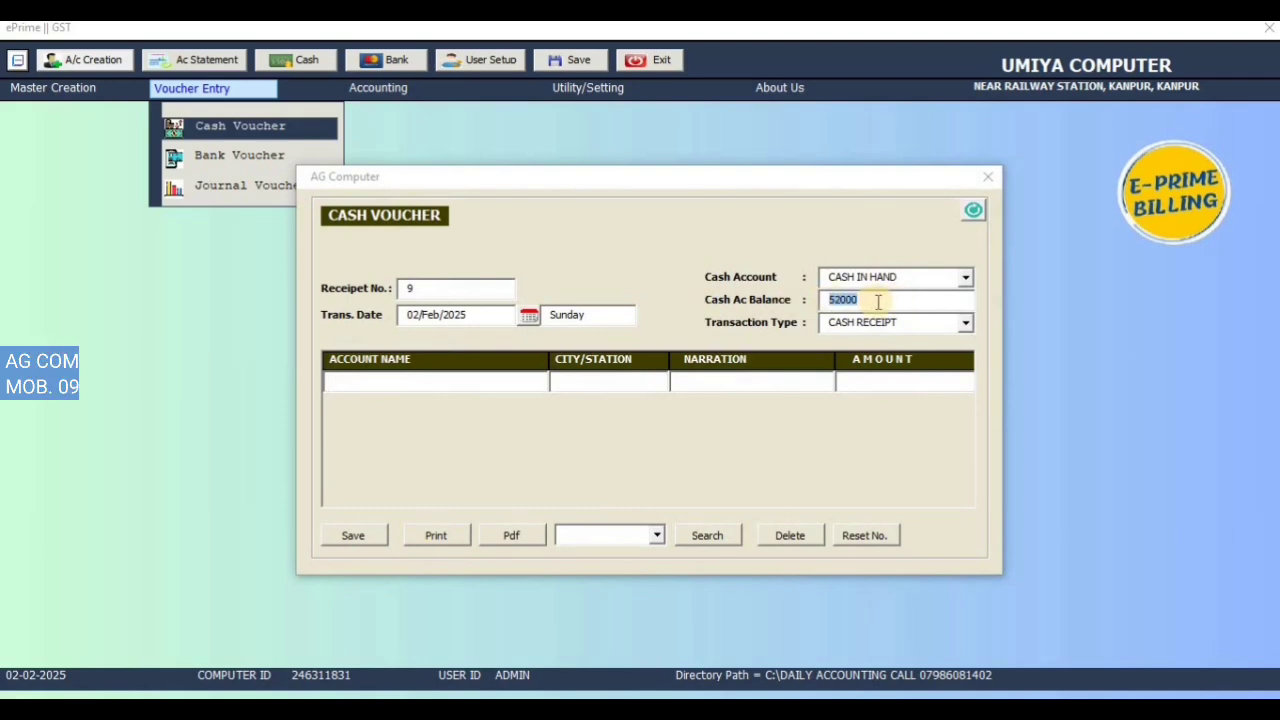
pyautogui.click(658, 537)
pyautogui.click(651, 549)
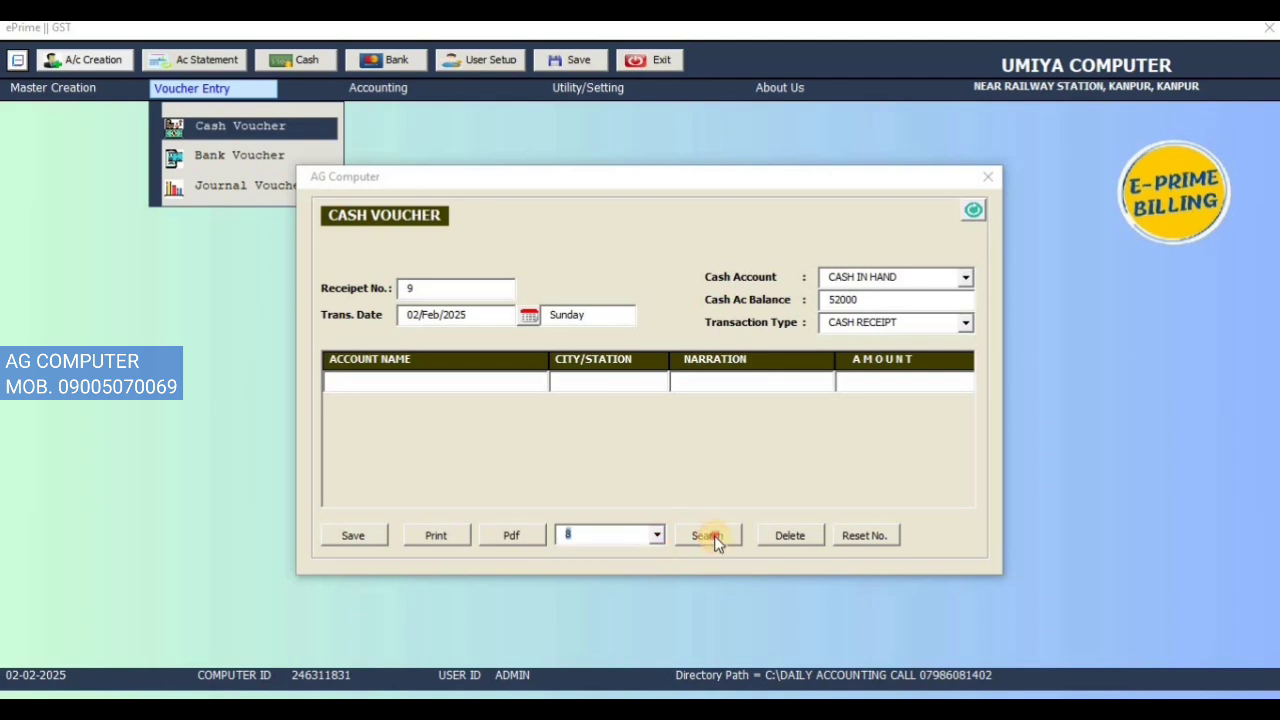
pyautogui.click(706, 535)
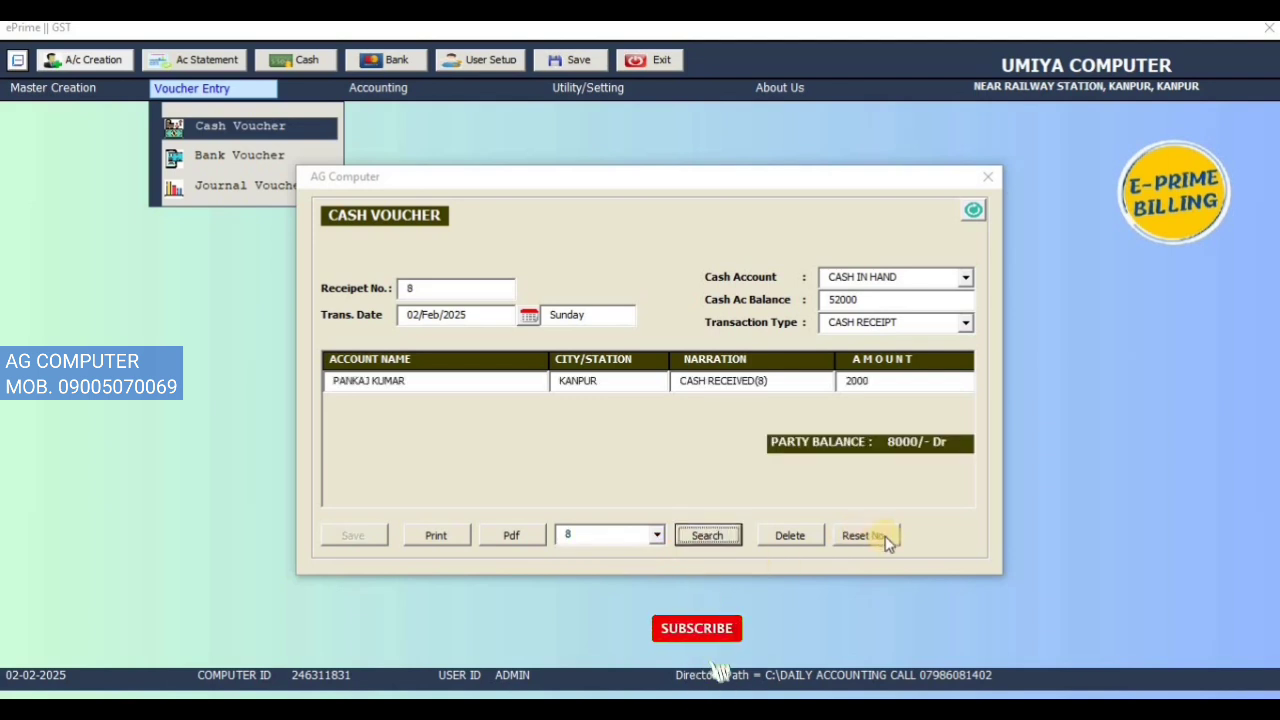
pyautogui.click(446, 289)
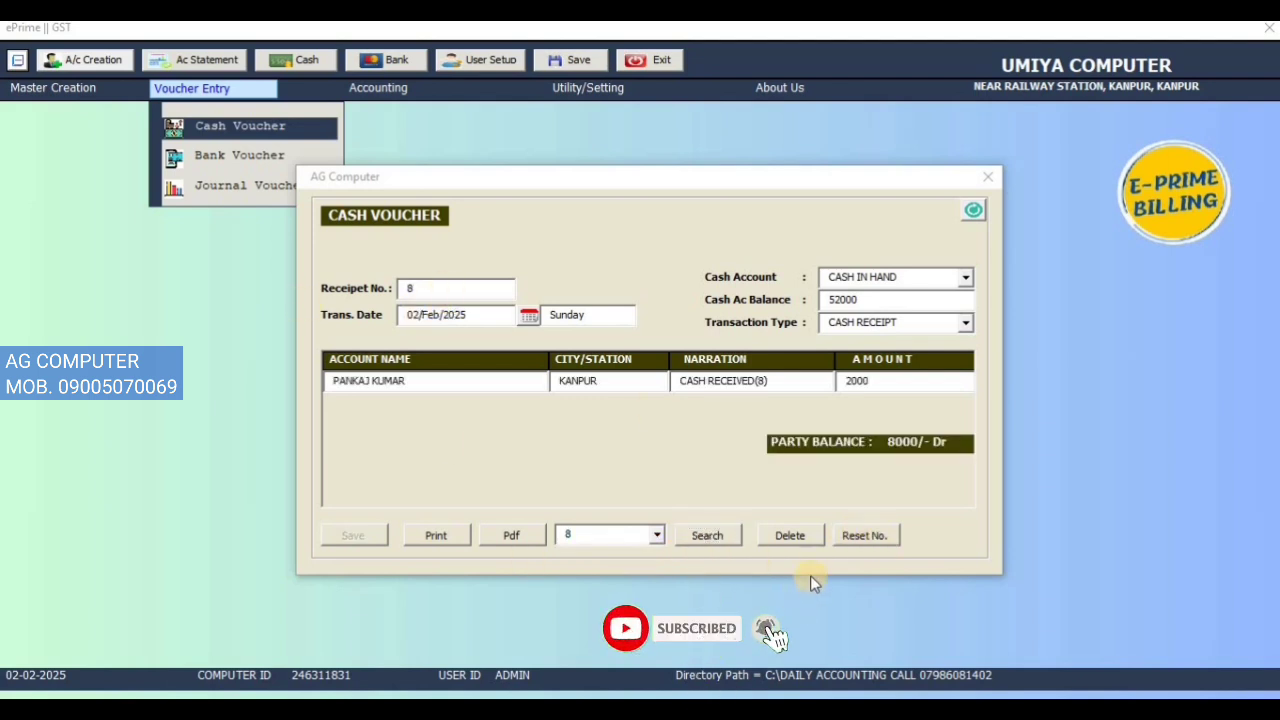
# Step: Export receipt 8 as a PDF, close the viewer, and close the Cash Voucher form
pyautogui.click(503, 532)
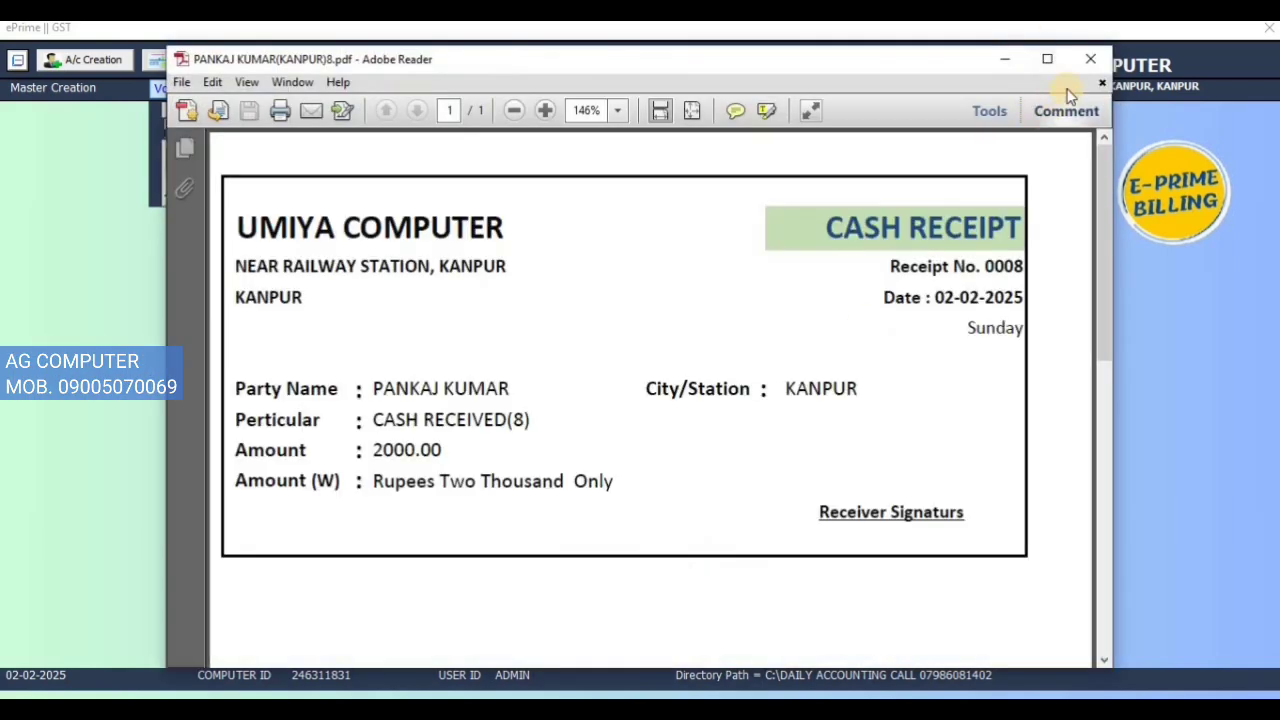
pyautogui.click(1090, 59)
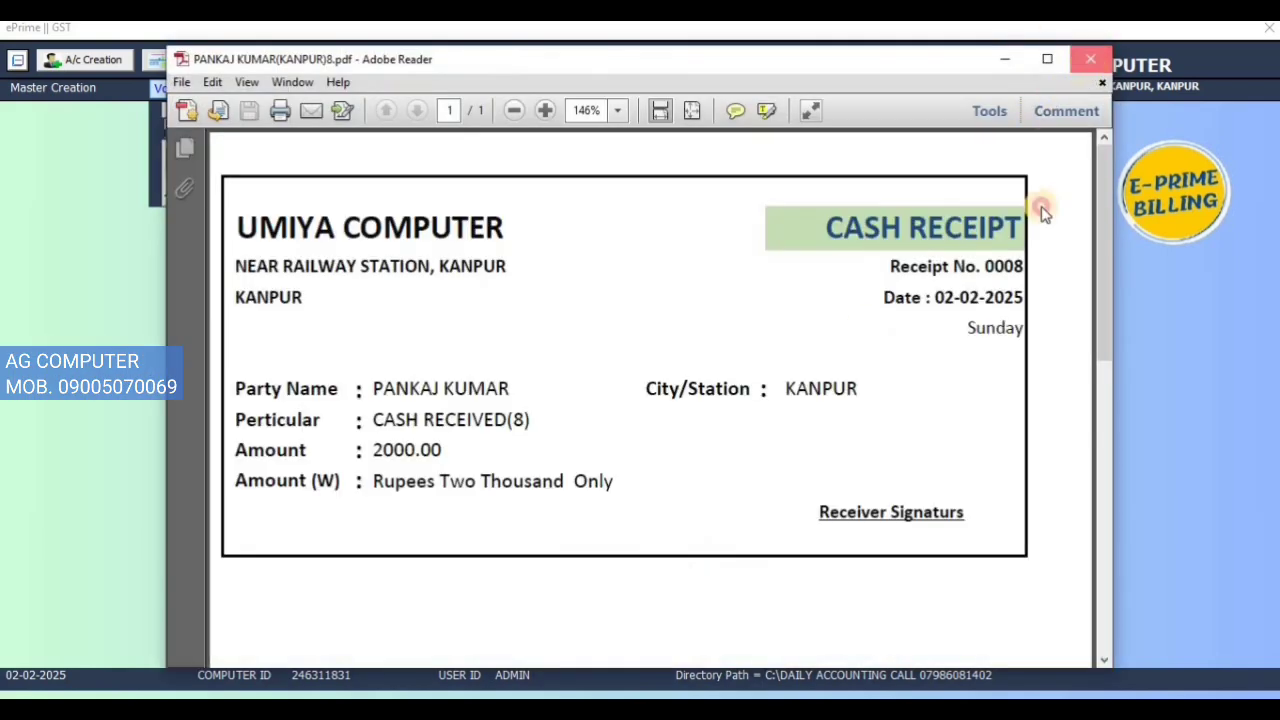
pyautogui.click(973, 220)
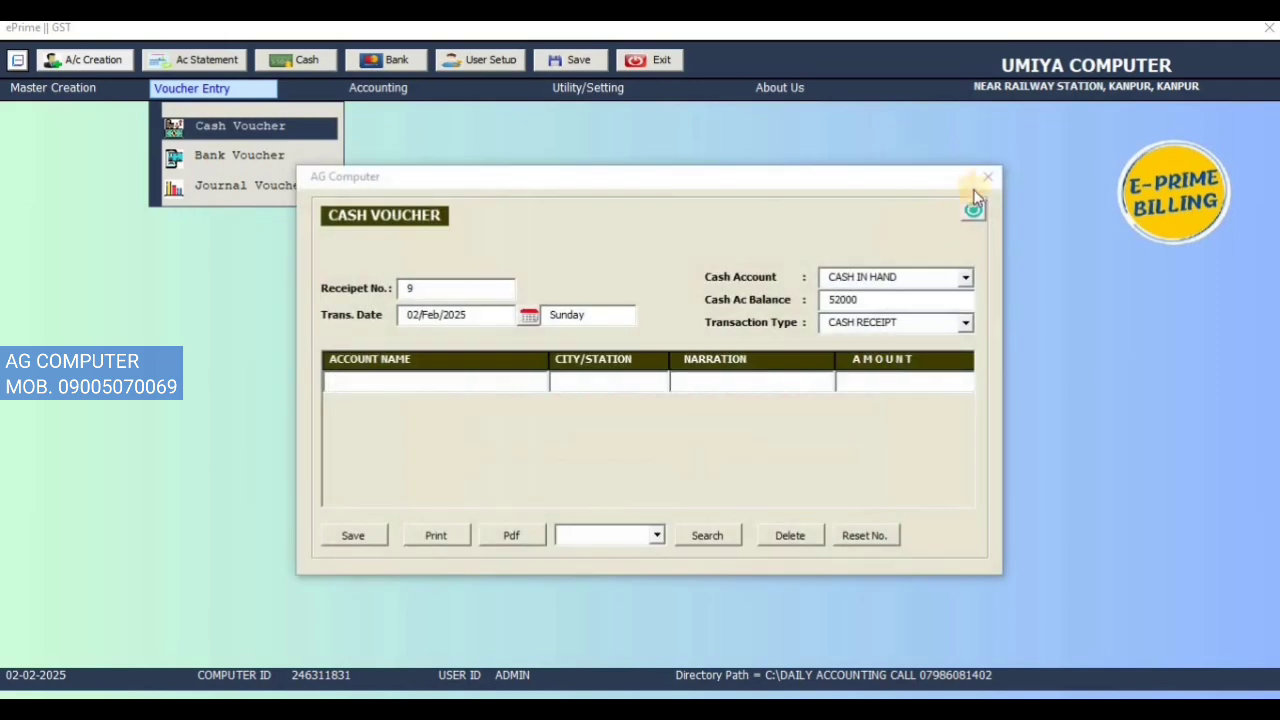
pyautogui.click(973, 189)
pyautogui.click(200, 88)
# Step: Open a new bank voucher with HDFC BANK as the bank account
pyautogui.click(200, 90)
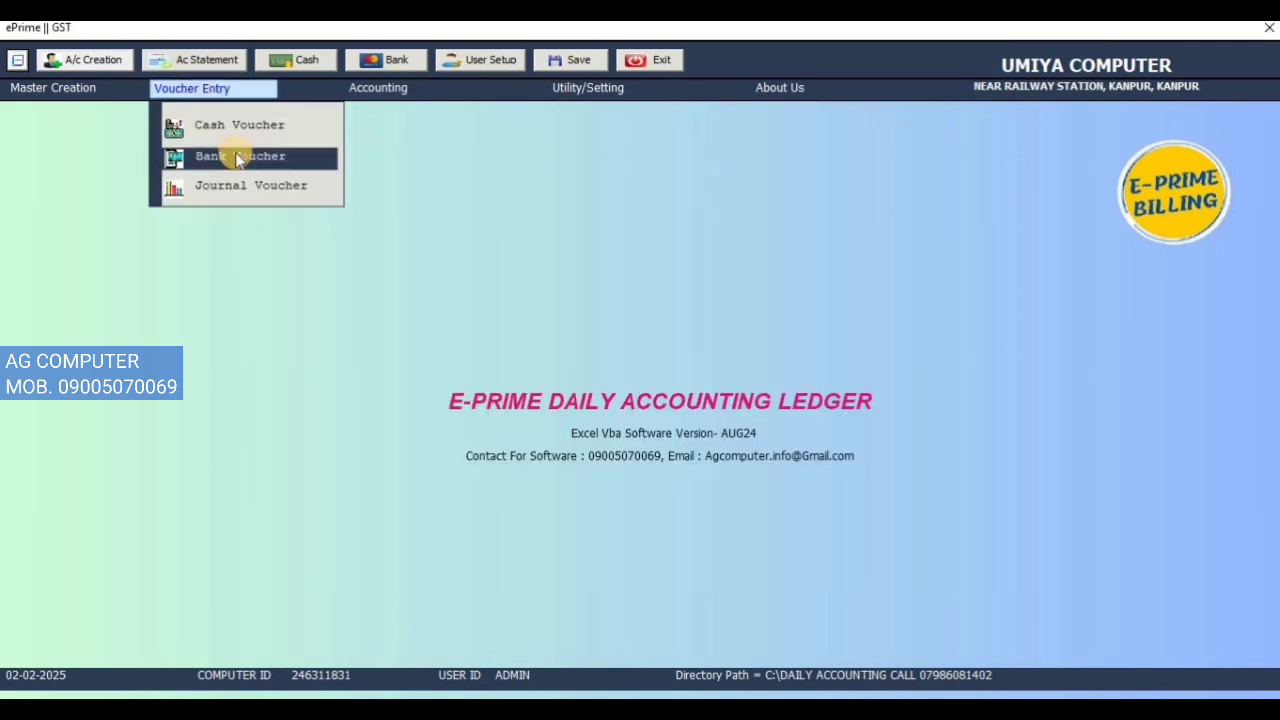
pyautogui.click(230, 156)
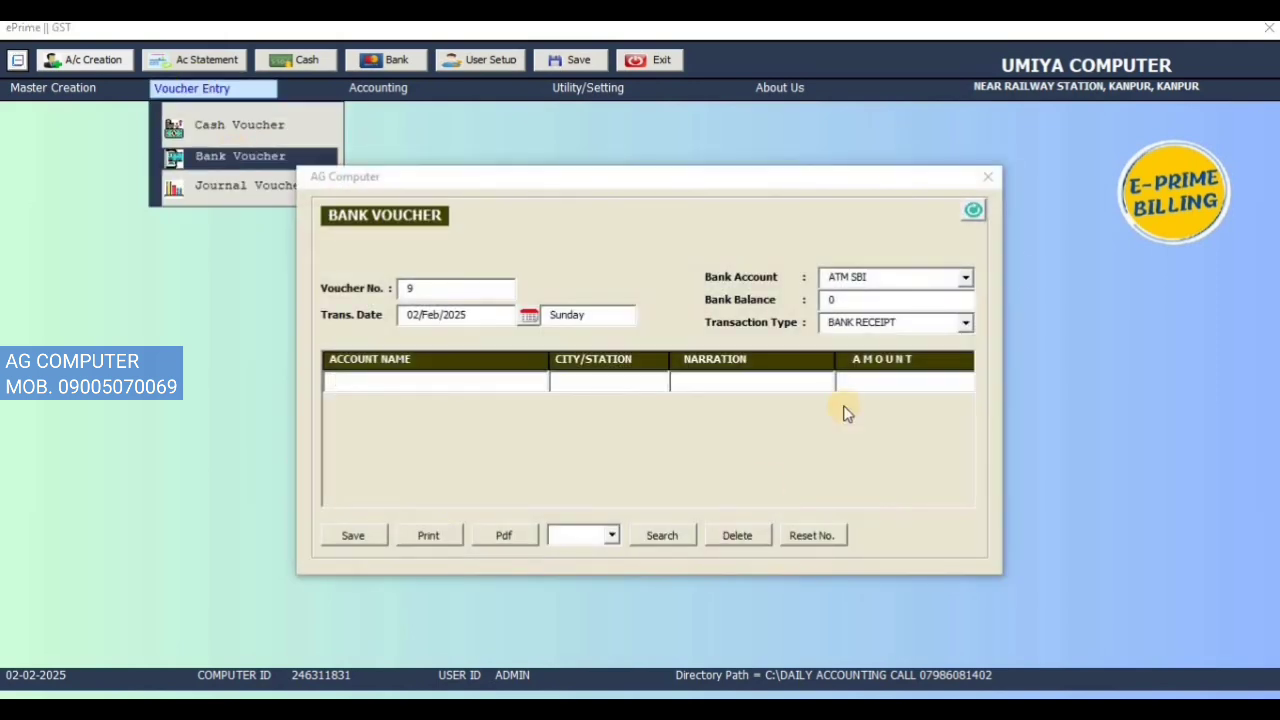
pyautogui.click(965, 283)
pyautogui.click(943, 291)
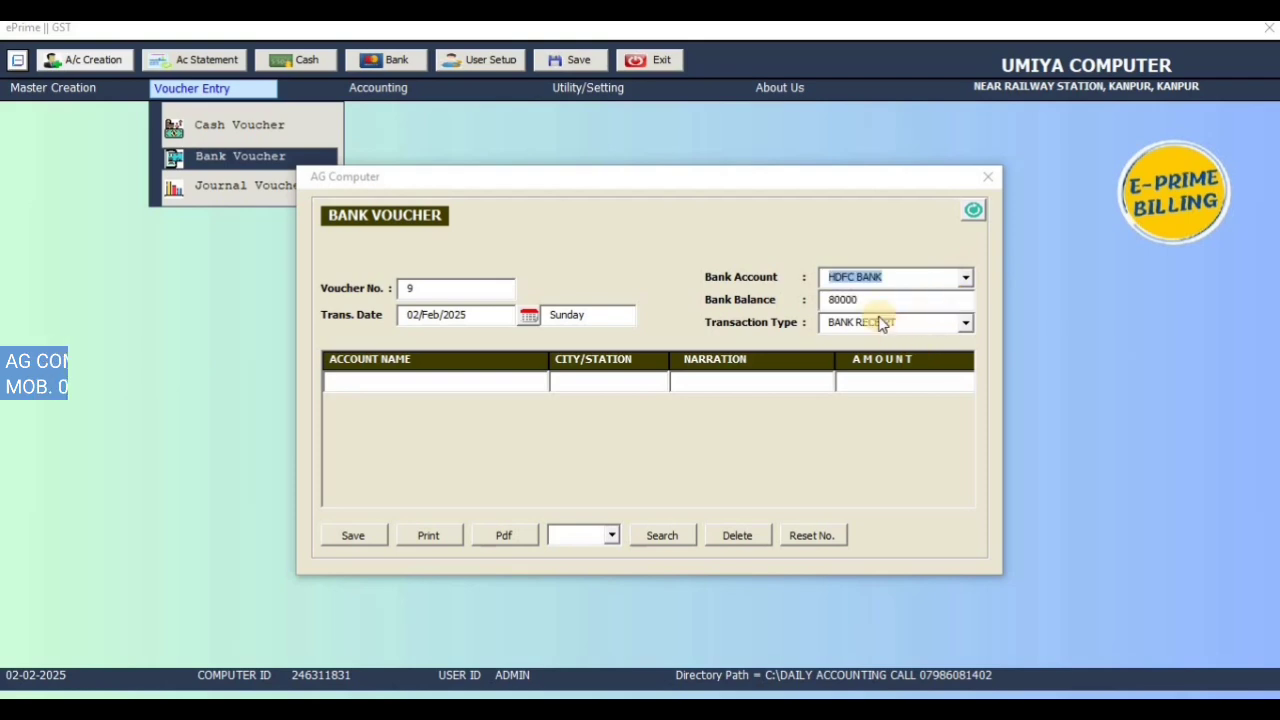
pyautogui.click(955, 278)
pyautogui.click(878, 306)
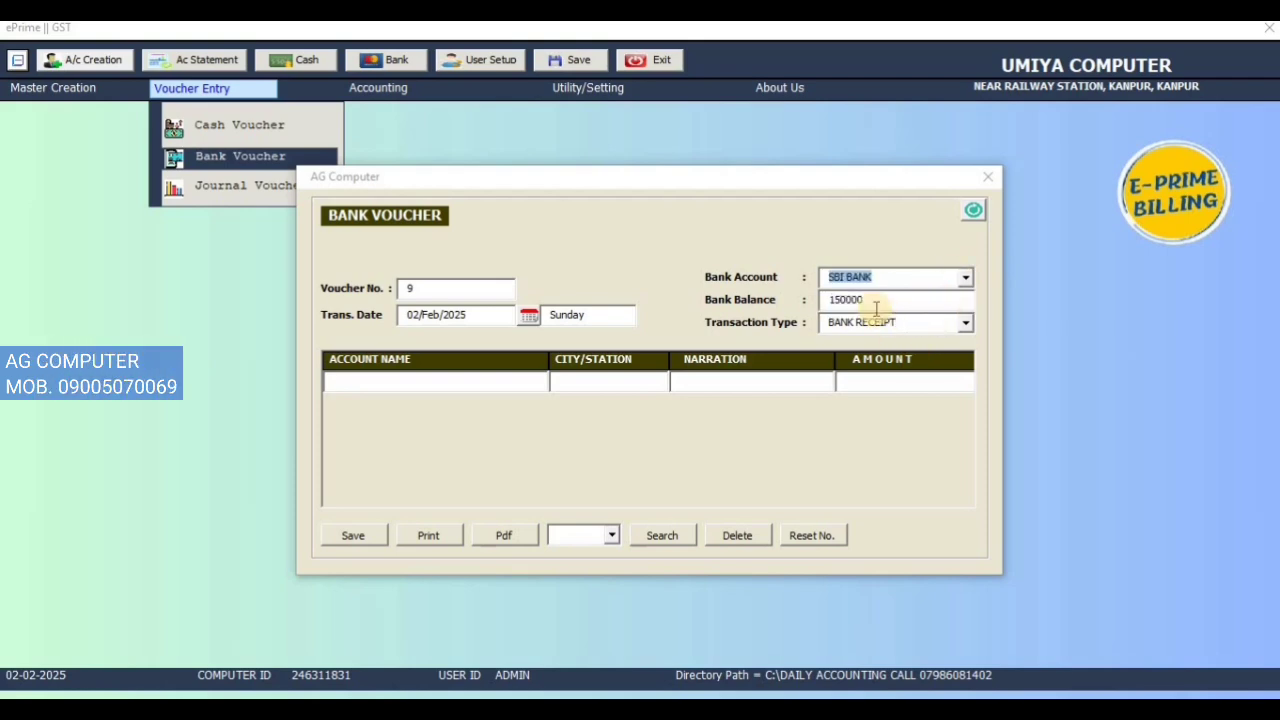
pyautogui.click(966, 280)
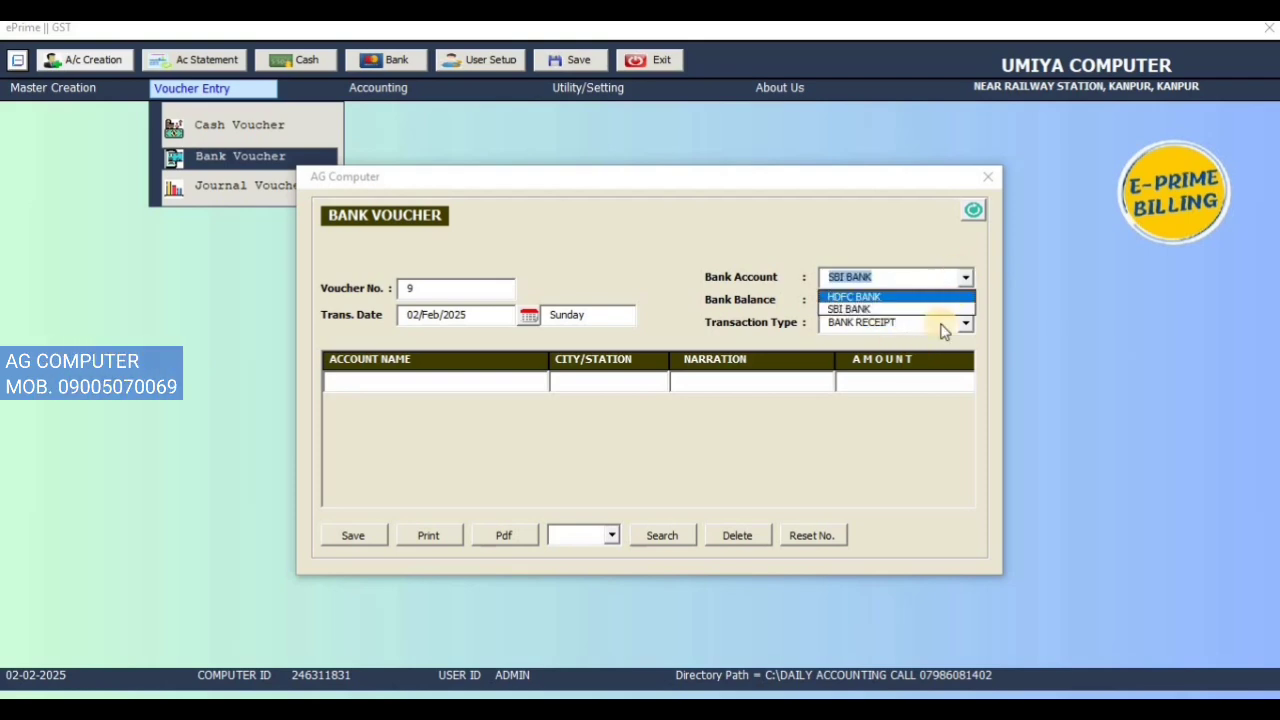
pyautogui.click(930, 306)
pyautogui.click(967, 284)
pyautogui.click(914, 292)
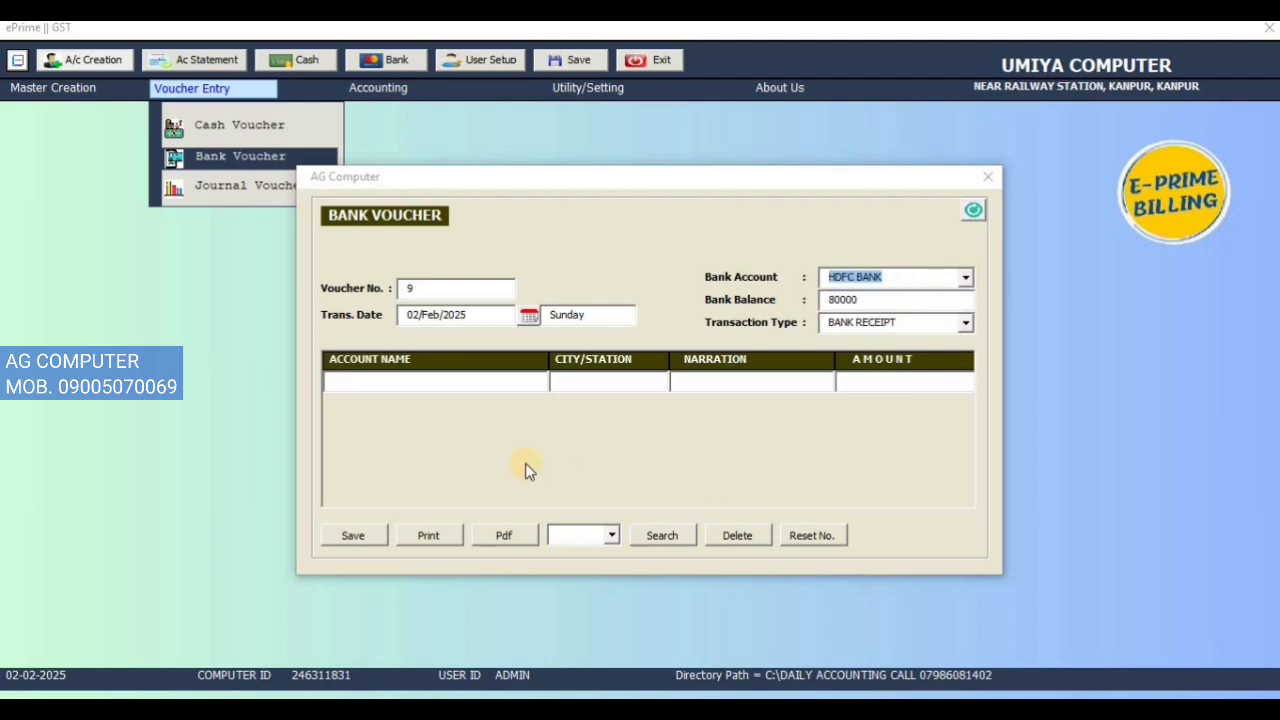
# Step: Record 1000 from the KANPUR party with PHONE PAY narration and save receipt 9
pyautogui.click(513, 390)
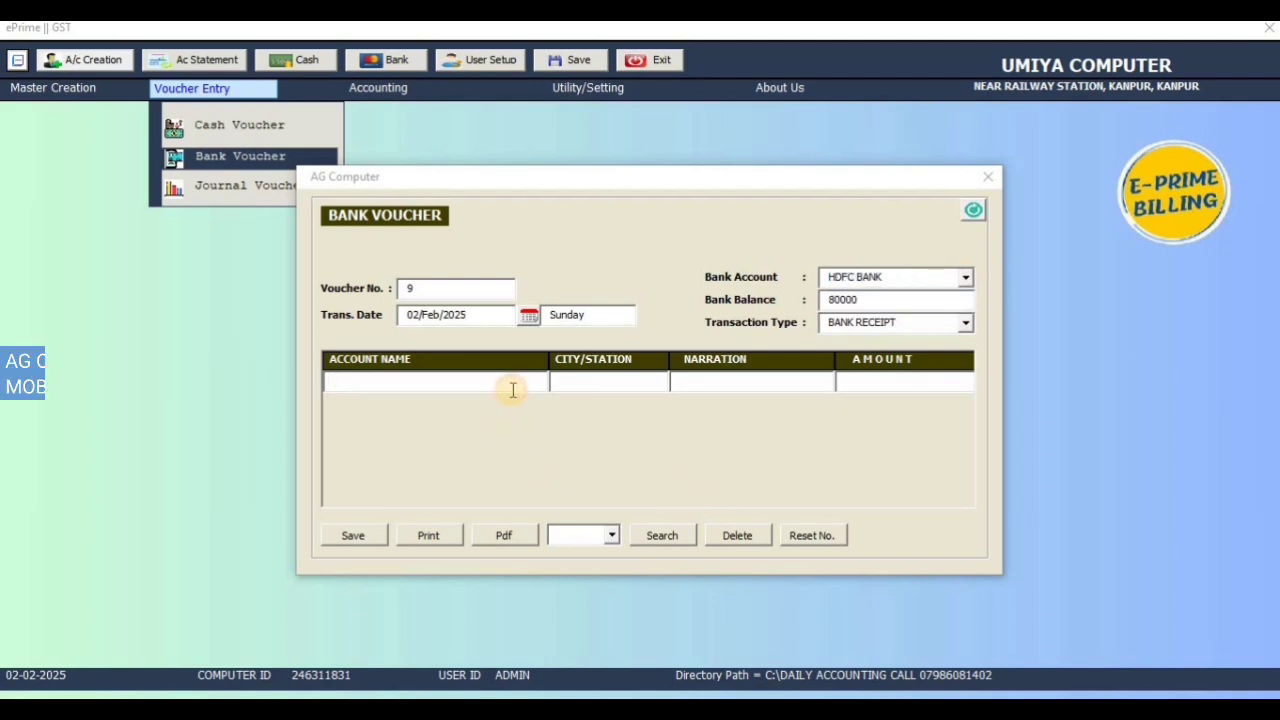
pyautogui.press('space')
pyautogui.press('Down')
pyautogui.press('Return')
pyautogui.press('Return')
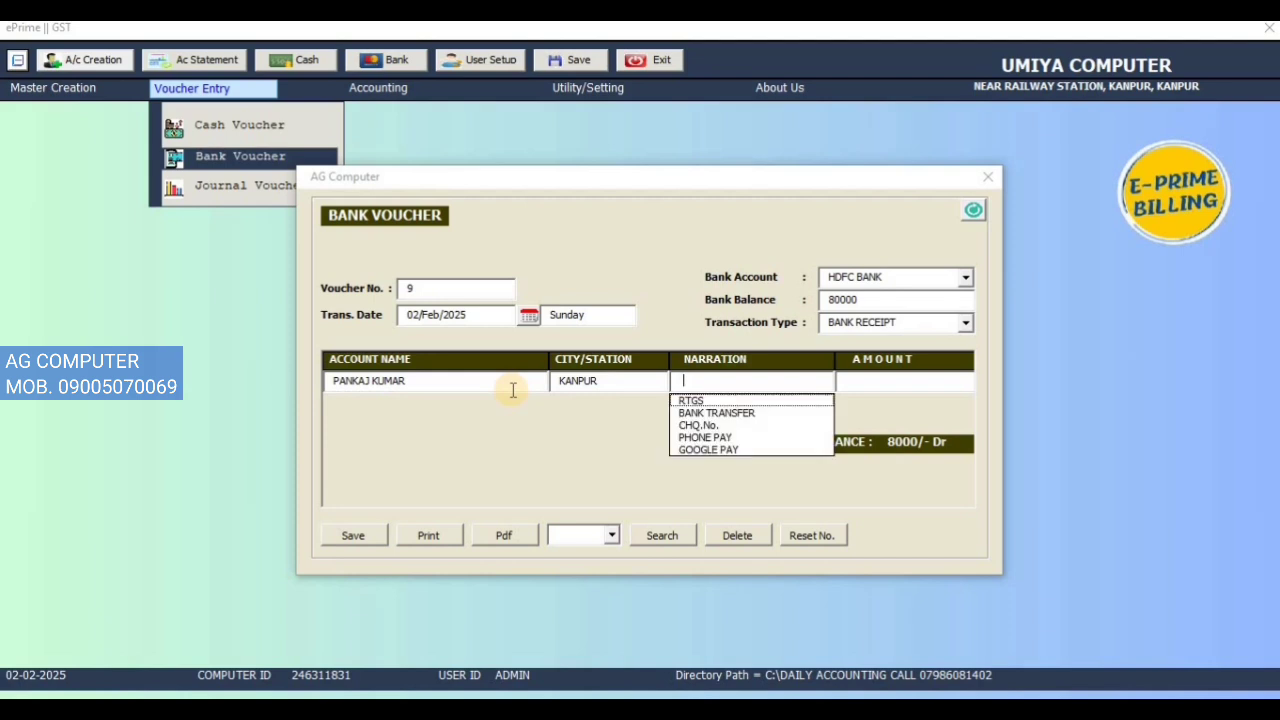
pyautogui.press('Down')
pyautogui.press('Down')
pyautogui.press('Down')
pyautogui.press('Down')
pyautogui.press('Return')
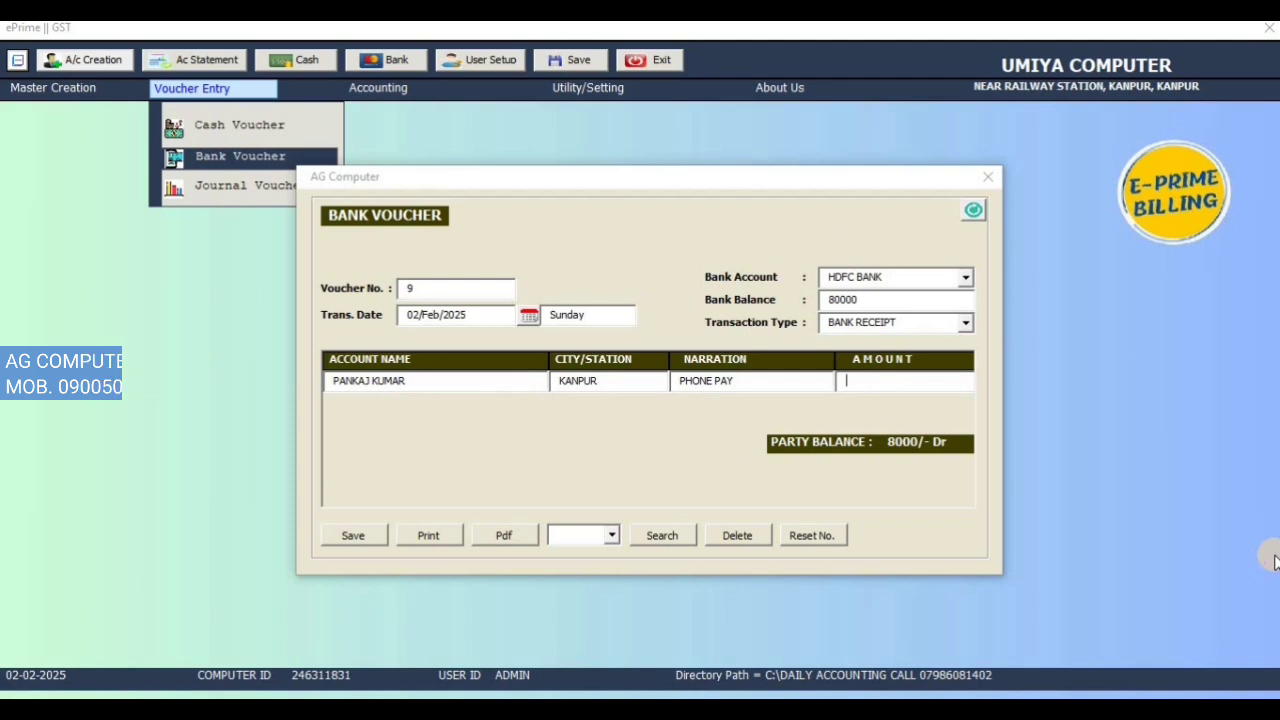
pyautogui.write('1000')
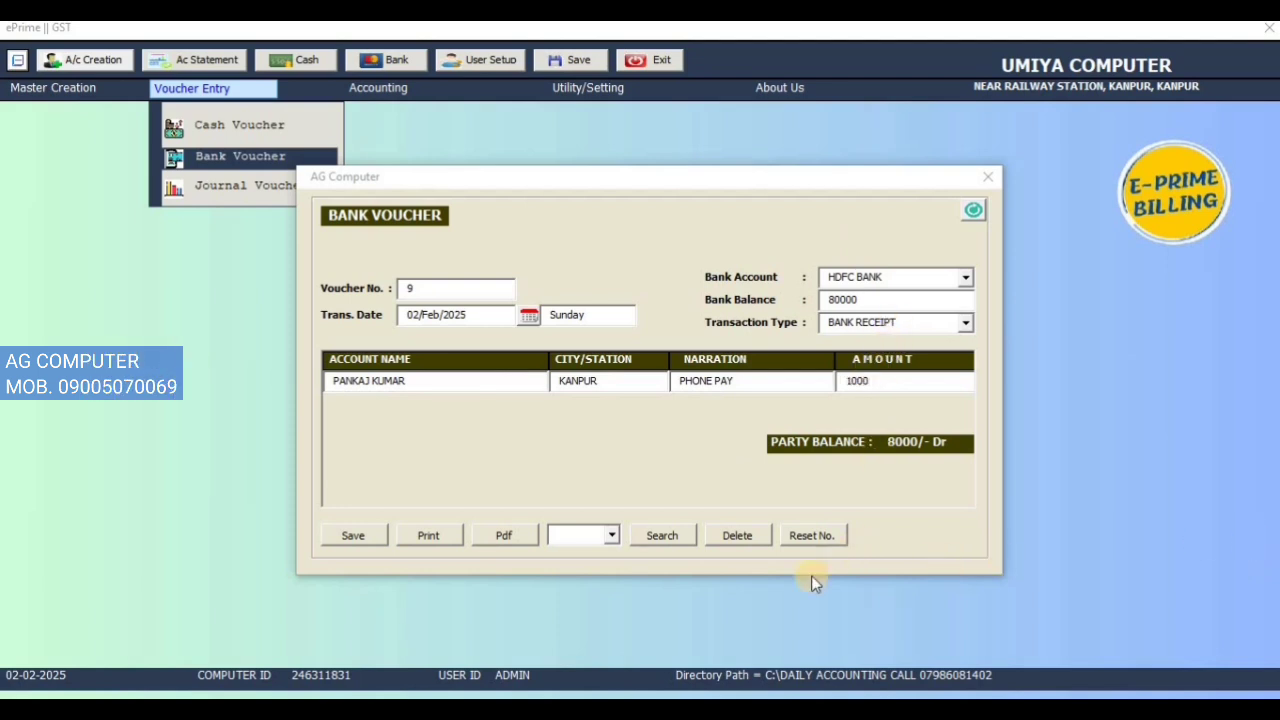
pyautogui.click(362, 536)
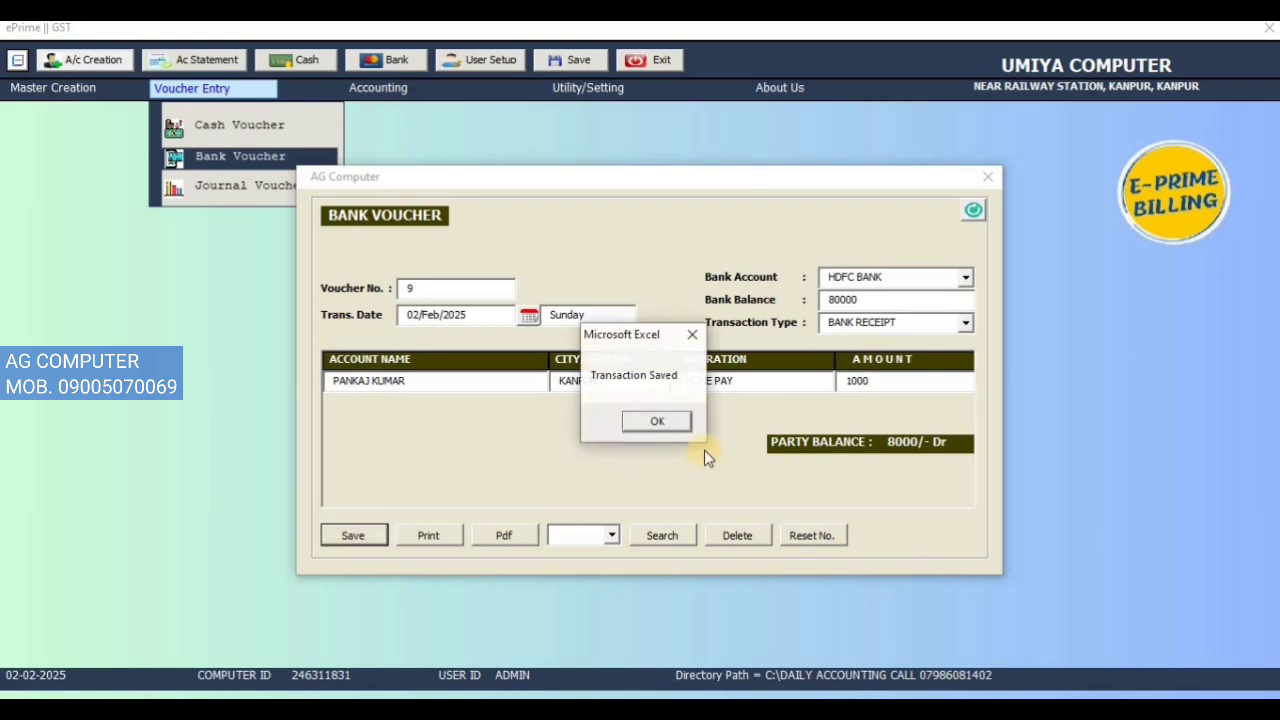
pyautogui.click(660, 420)
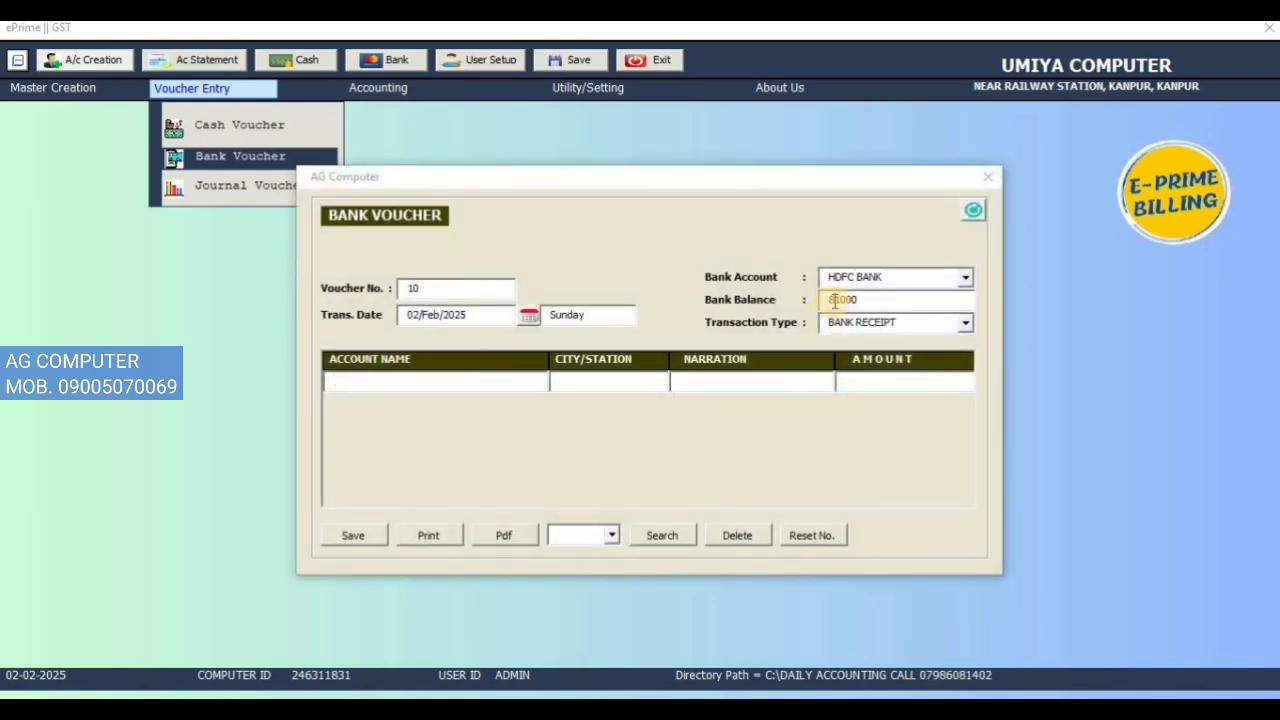
# Step: Check the HDFC BANK balance, then save an SBI BANK receipt from the party with RTGS narration
pyautogui.doubleClick(872, 300)
pyautogui.click(491, 380)
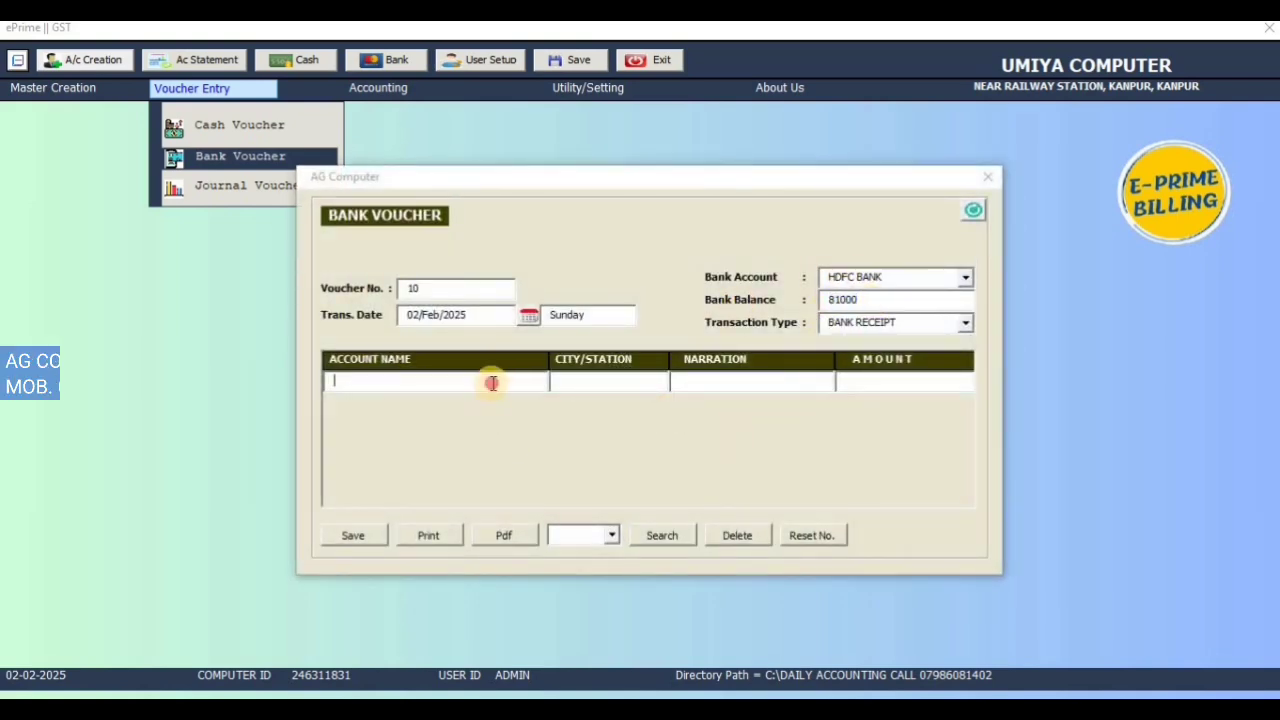
pyautogui.click(966, 277)
pyautogui.click(900, 309)
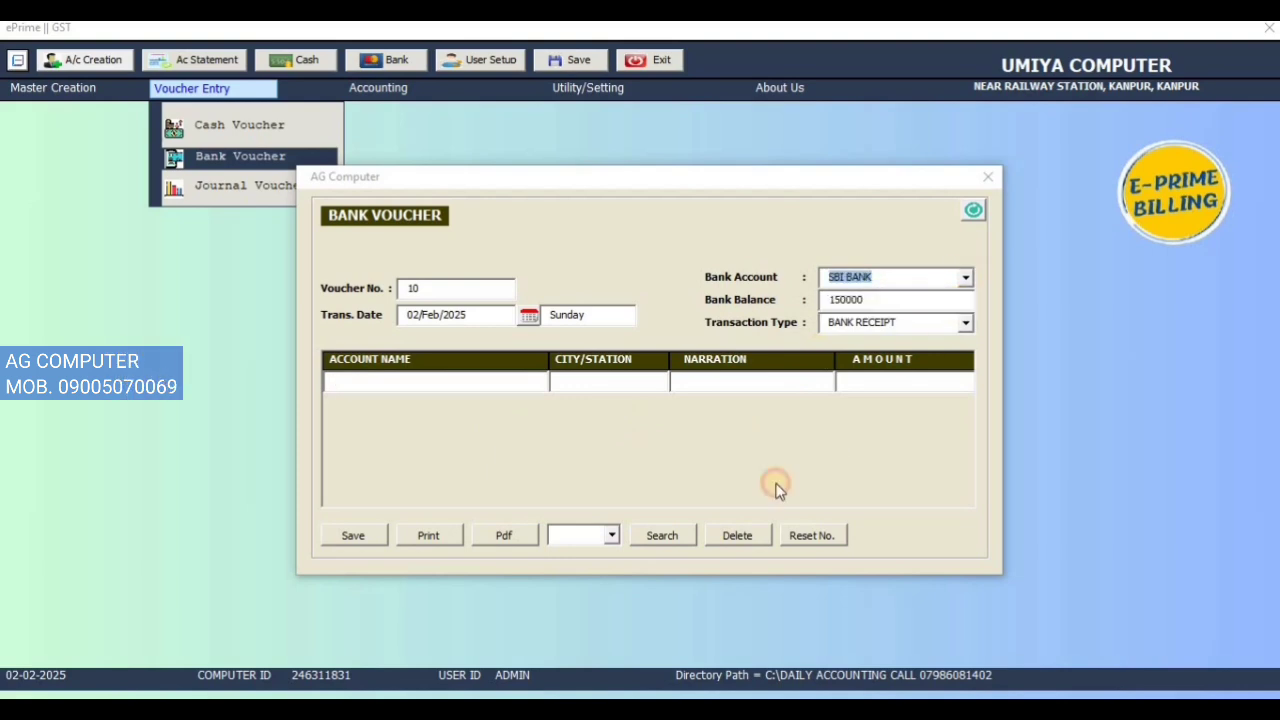
pyautogui.click(459, 373)
pyautogui.press('Return')
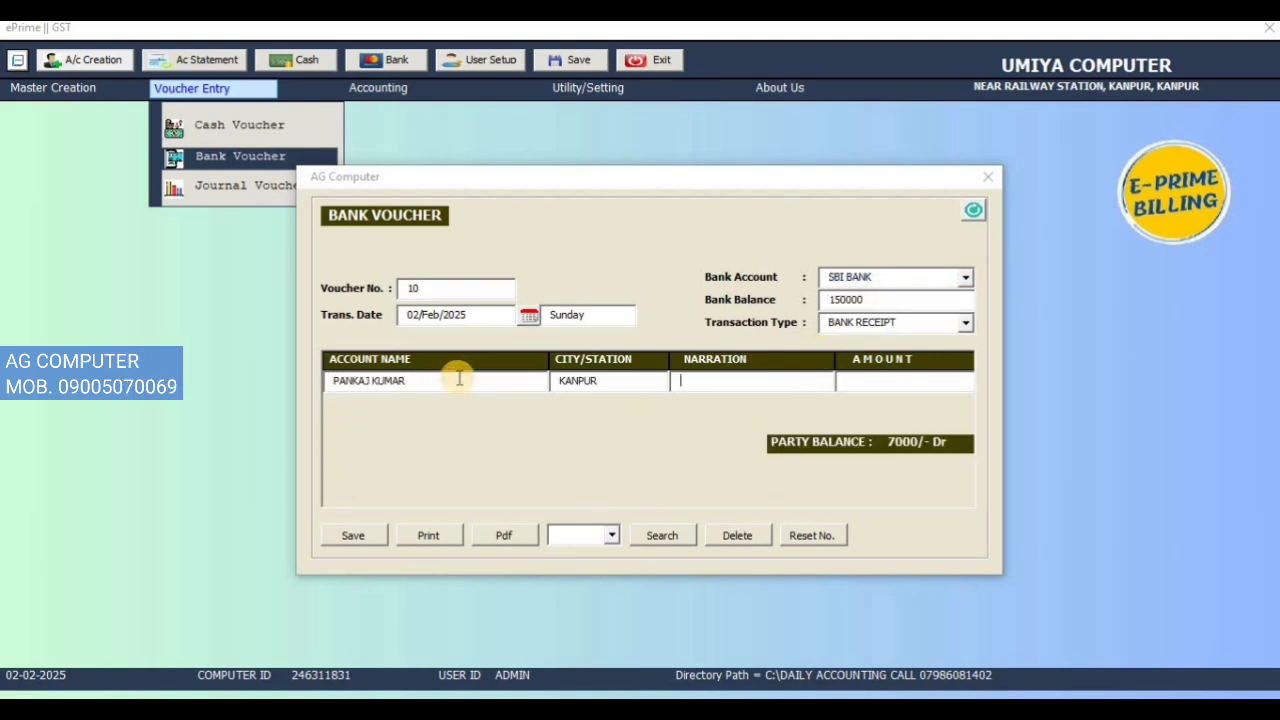
pyautogui.press('Down')
pyautogui.press('Return')
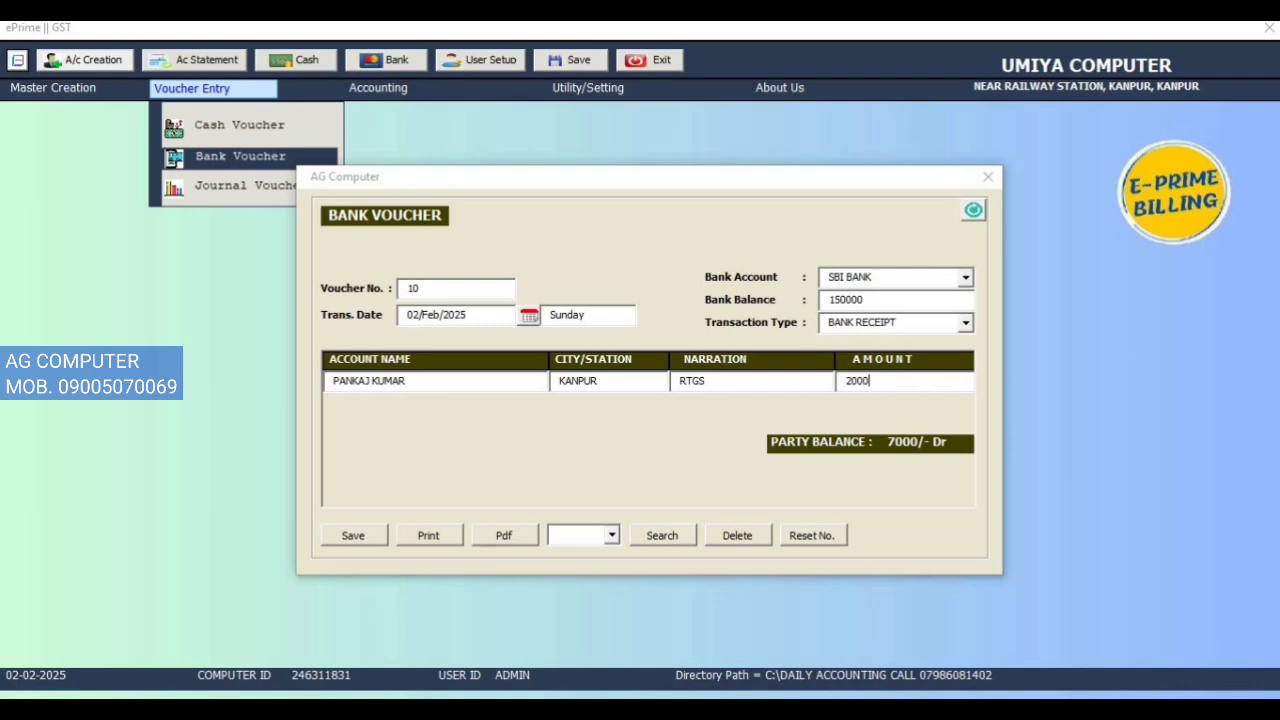
pyautogui.click(360, 538)
pyautogui.click(678, 425)
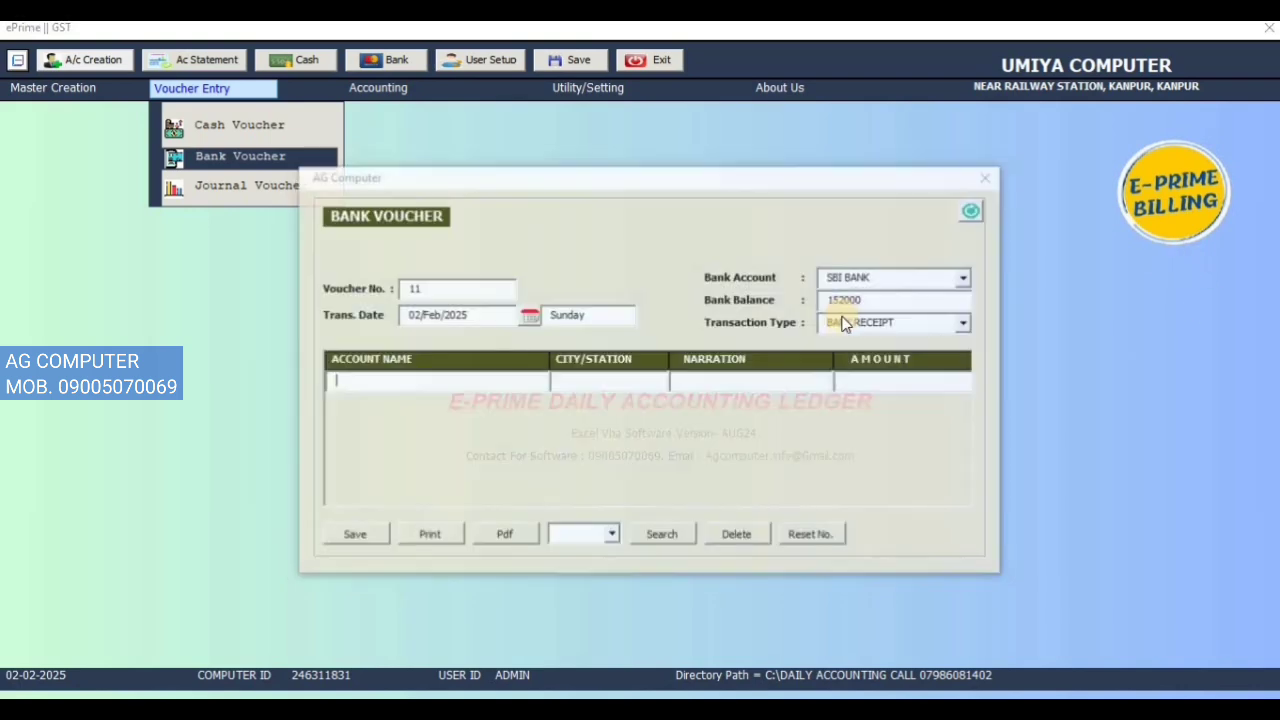
# Step: Save an SBI BANK payment voucher for 40000 with PAY UPI narration and BANK PAYMENT type
pyautogui.click(886, 289)
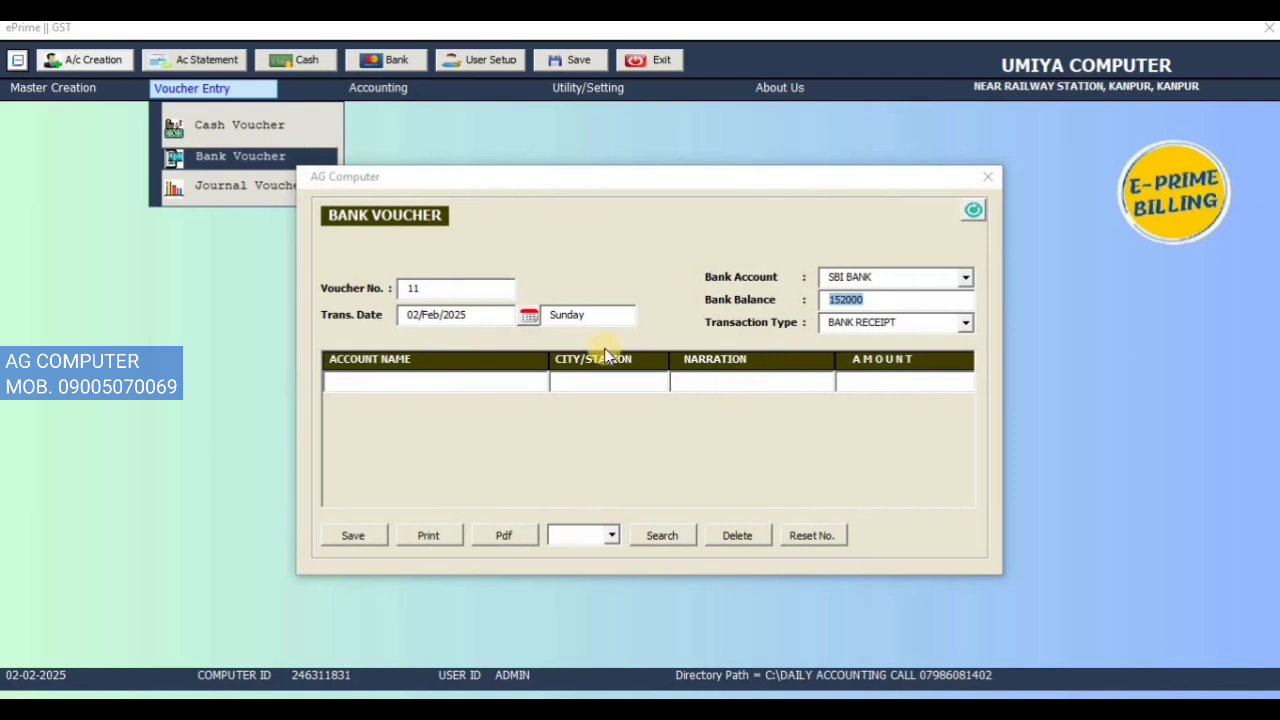
pyautogui.click(414, 378)
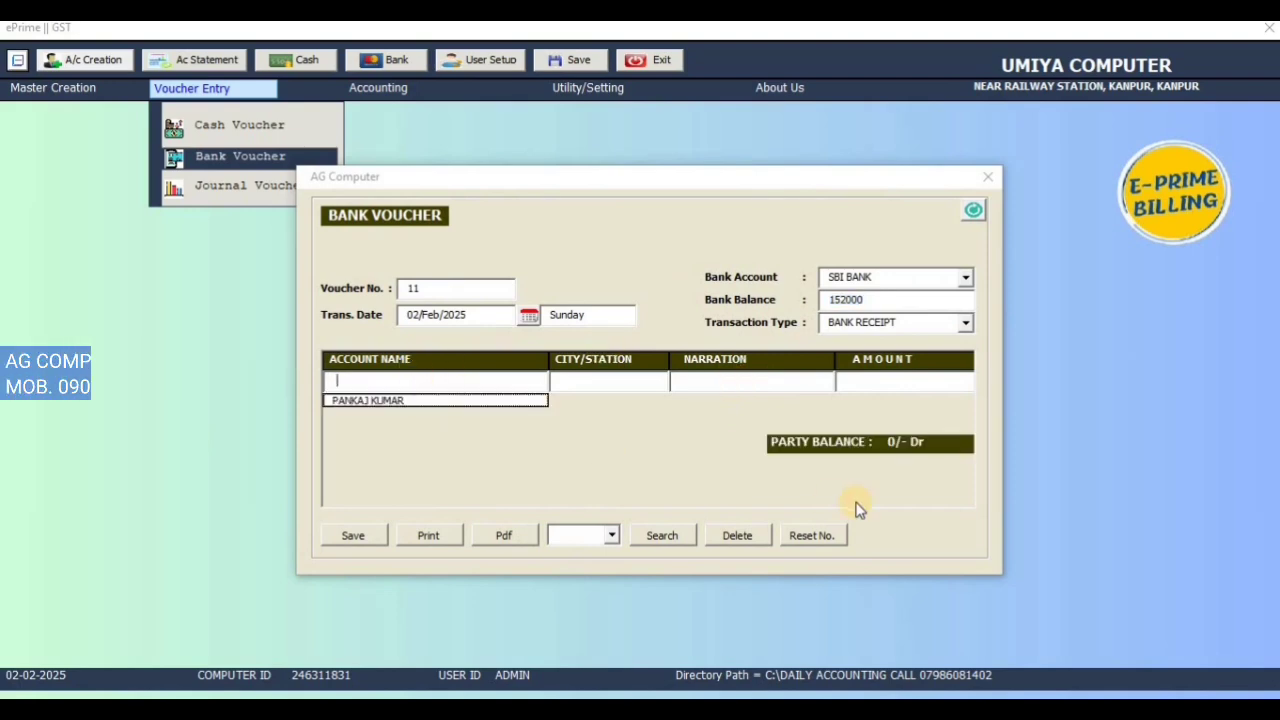
pyautogui.press('Down')
pyautogui.press('Return')
pyautogui.press('Return')
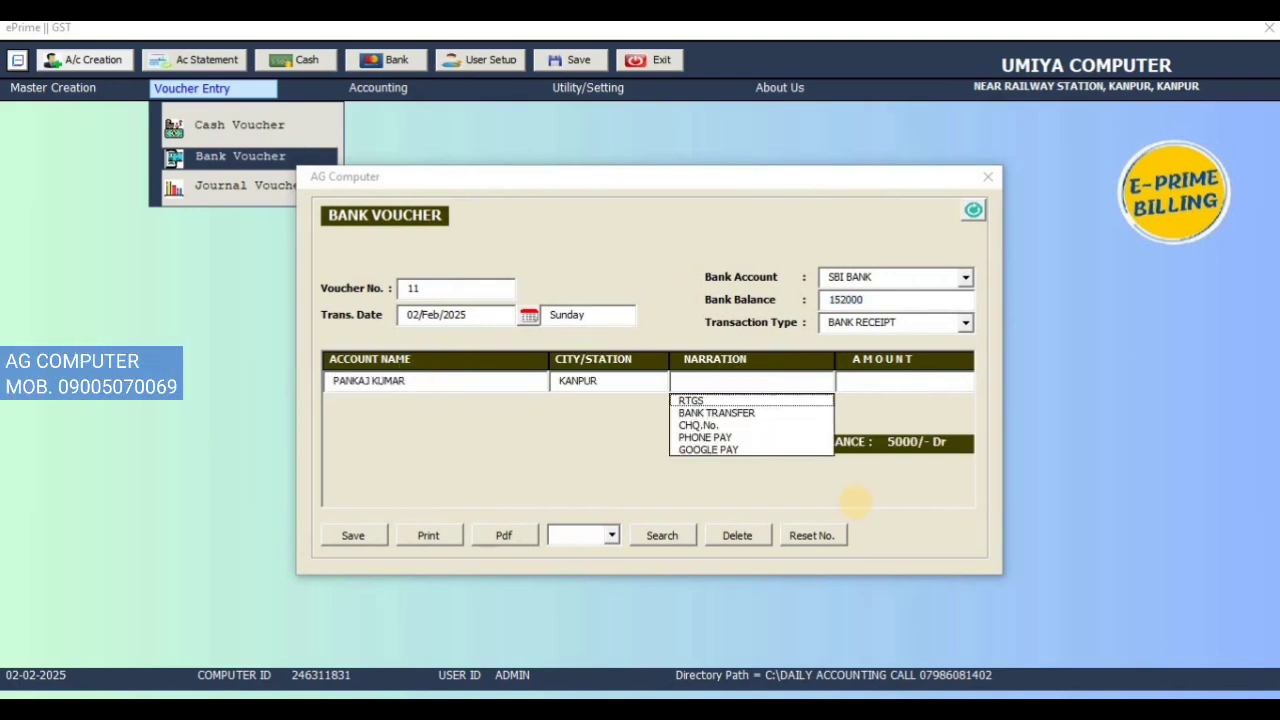
pyautogui.write('PAY UPI')
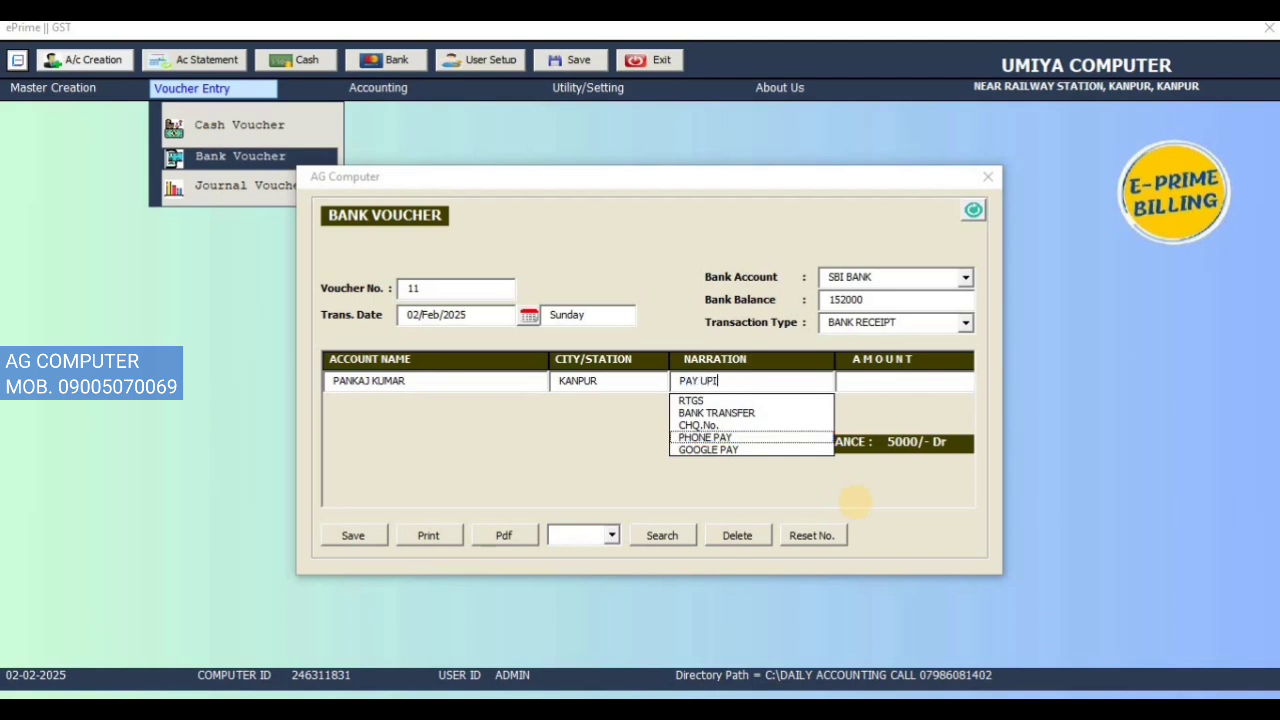
pyautogui.press('Return')
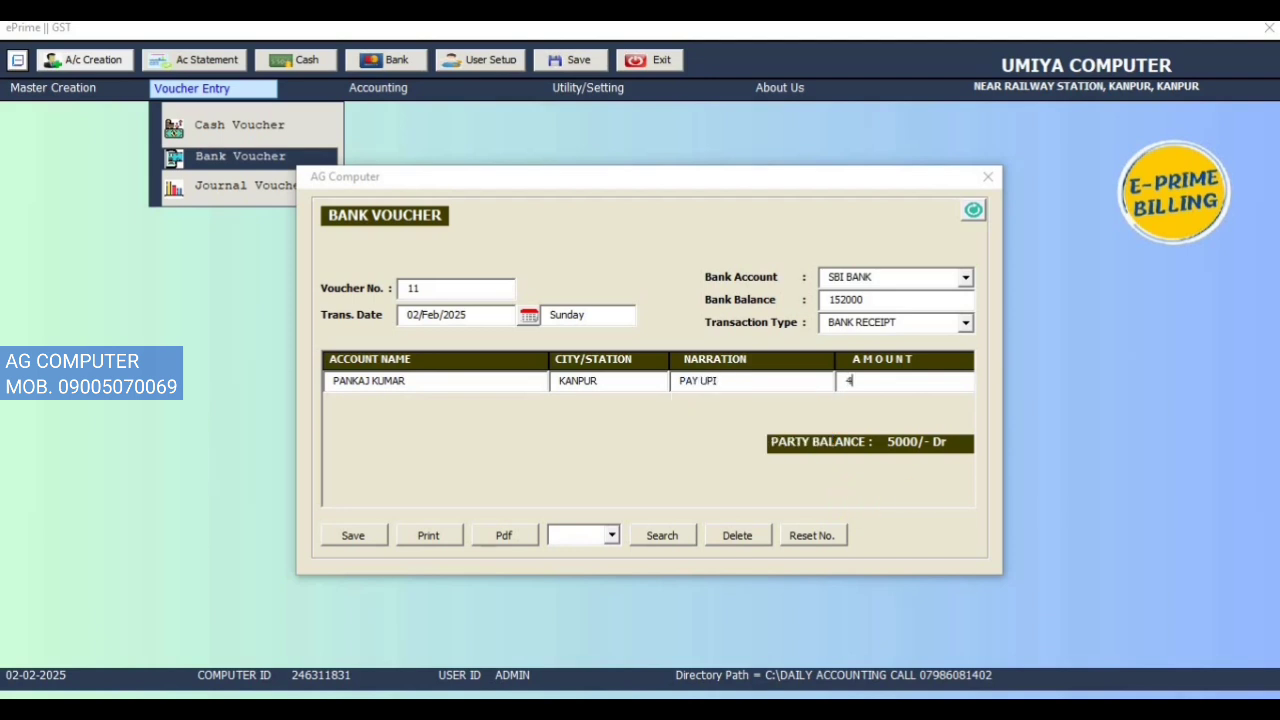
pyautogui.write('40000')
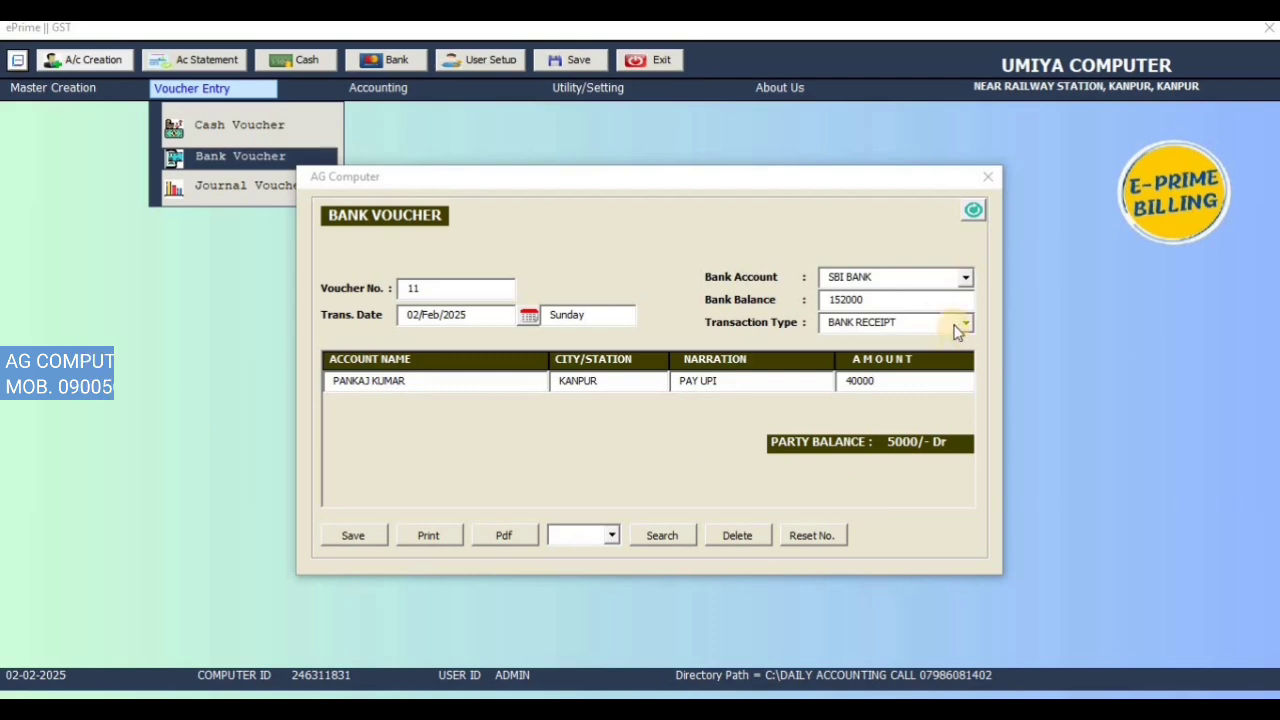
pyautogui.click(962, 322)
pyautogui.click(880, 354)
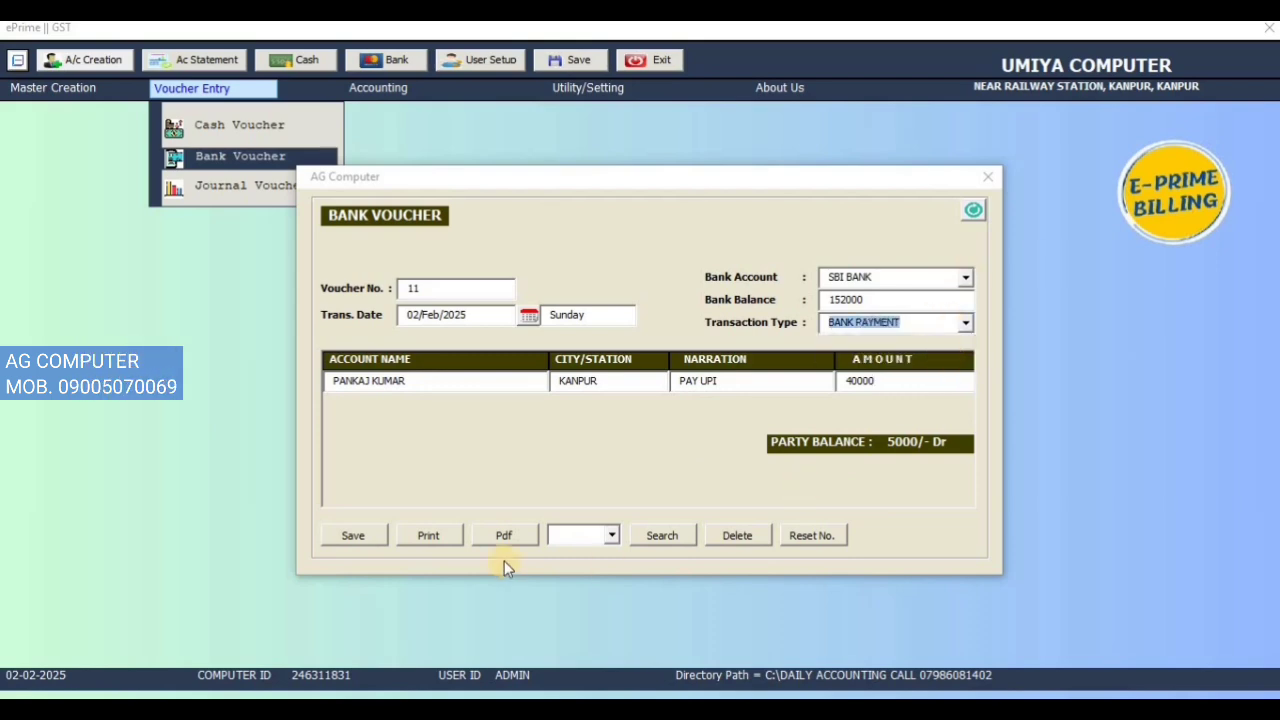
pyautogui.click(362, 538)
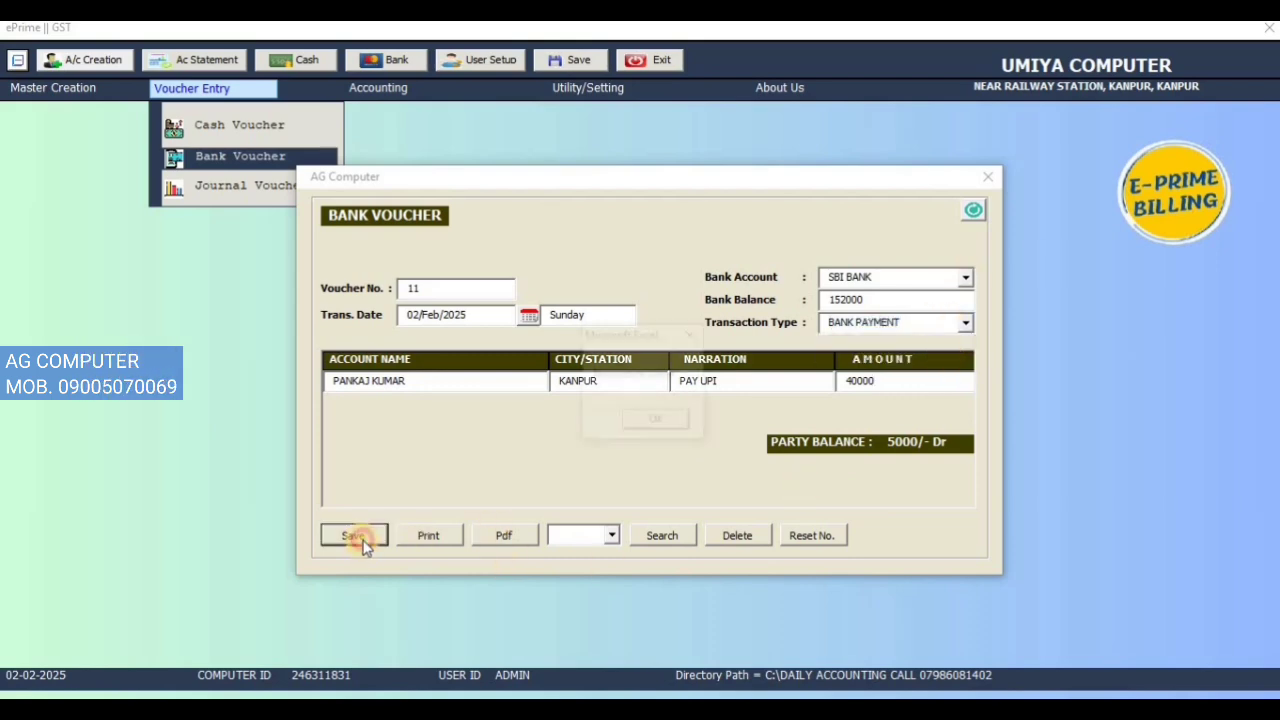
pyautogui.click(655, 421)
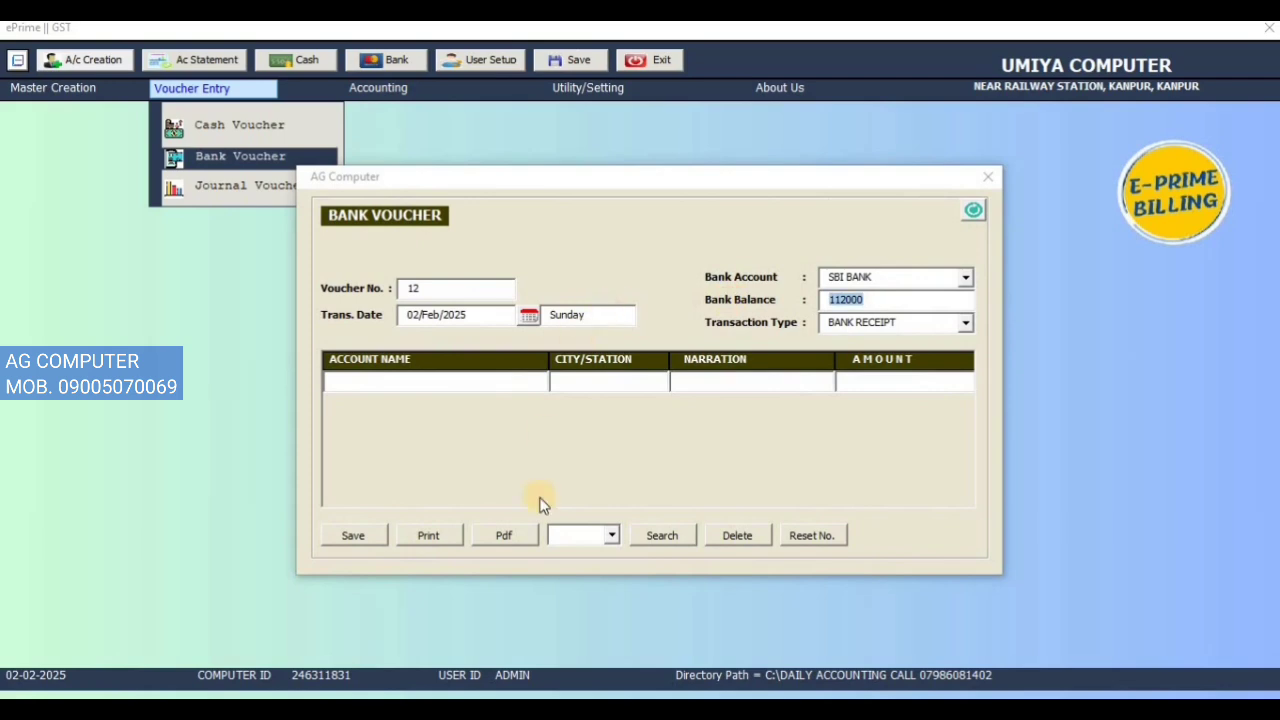
# Step: Switch the bank account back to HDFC BANK and close the Bank Voucher form
pyautogui.click(968, 278)
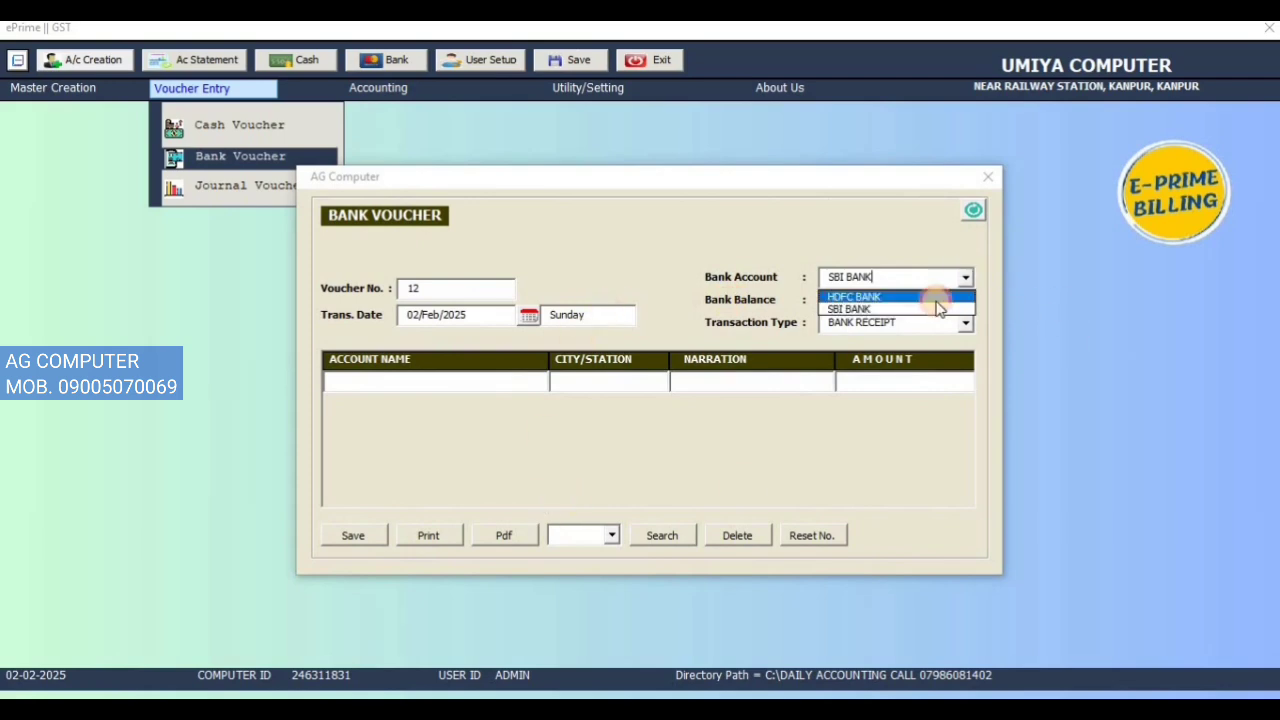
pyautogui.click(937, 298)
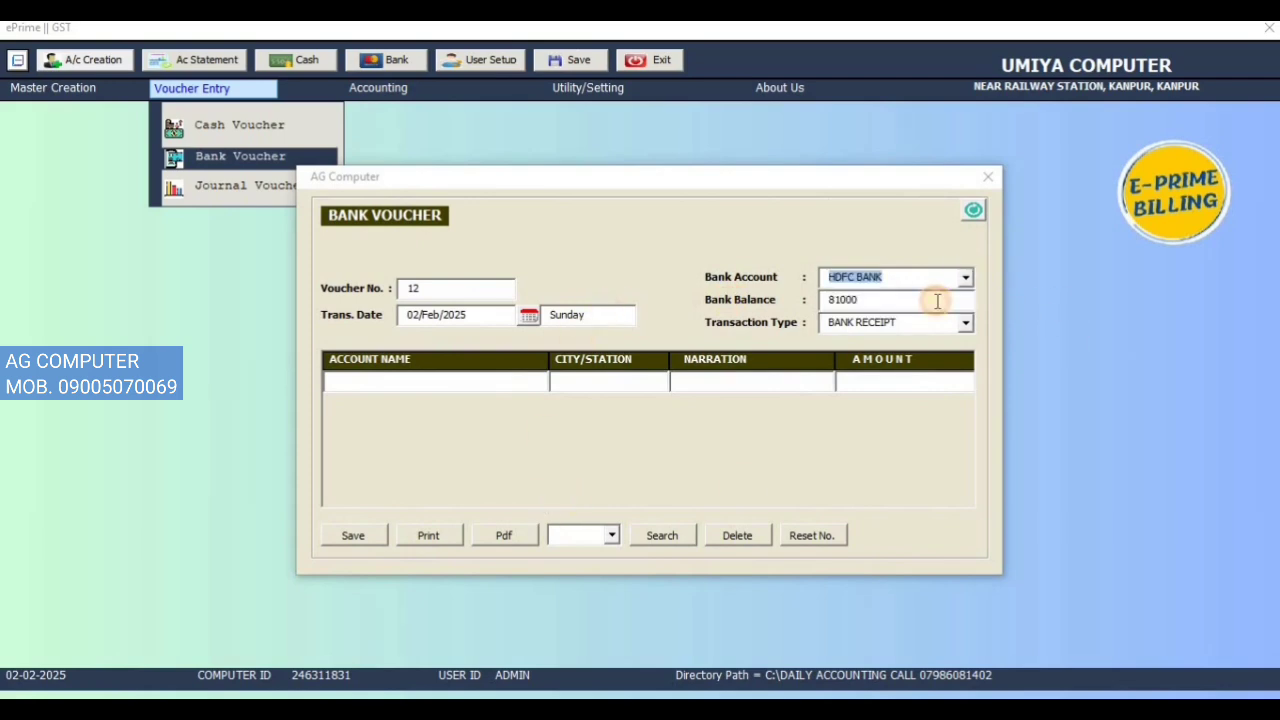
pyautogui.click(988, 177)
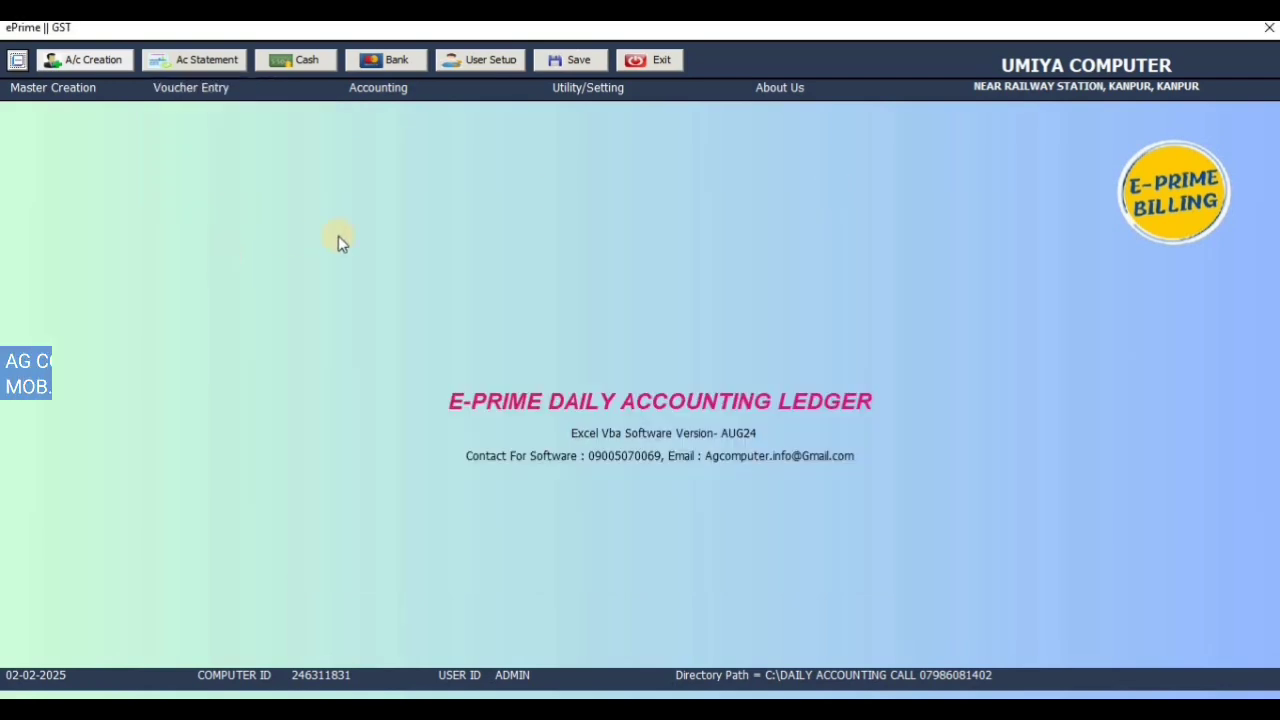
# Step: Show the HDFC BANK account statement, checking its opening balance and PHONE PAY entry
pyautogui.click(415, 89)
pyautogui.click(417, 122)
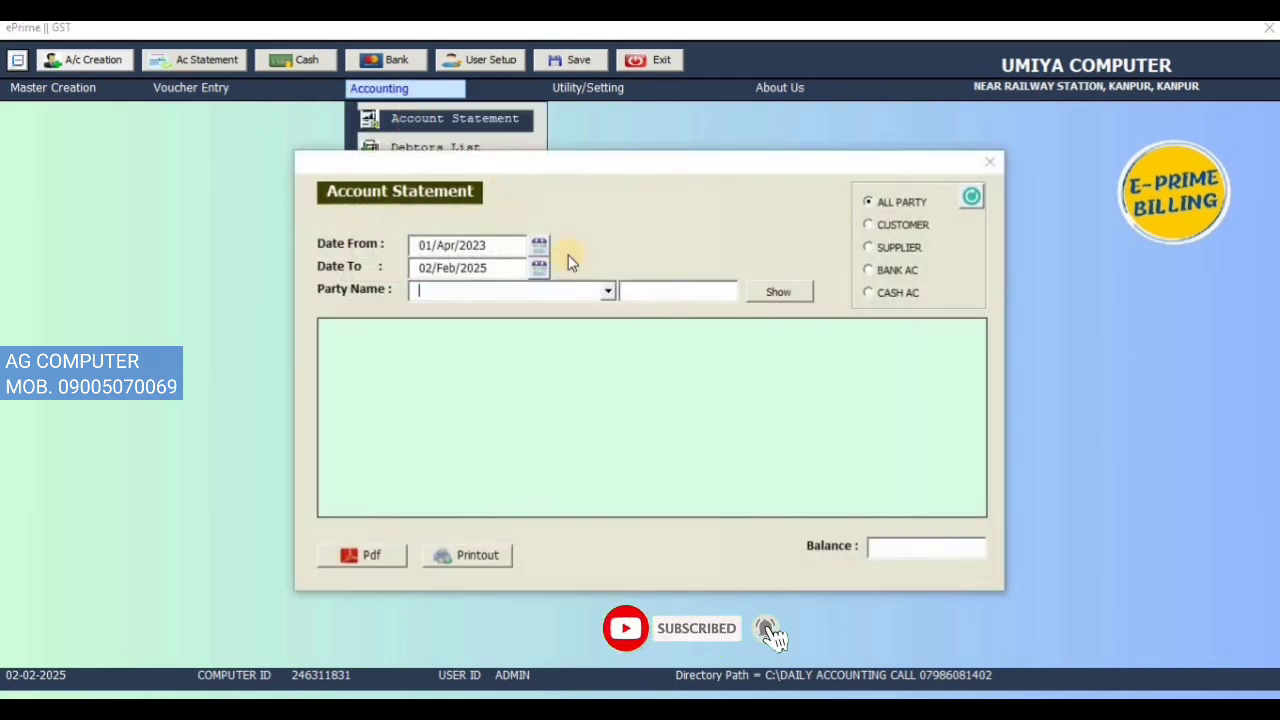
pyautogui.click(606, 291)
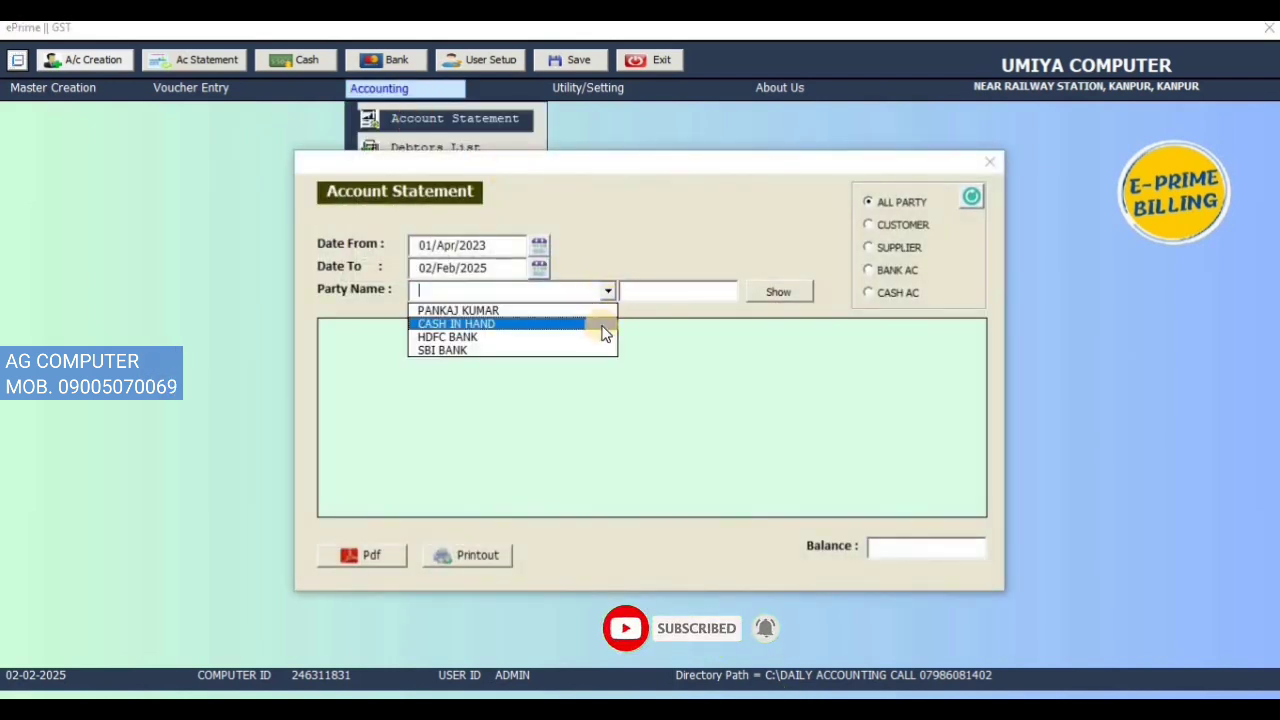
pyautogui.click(594, 337)
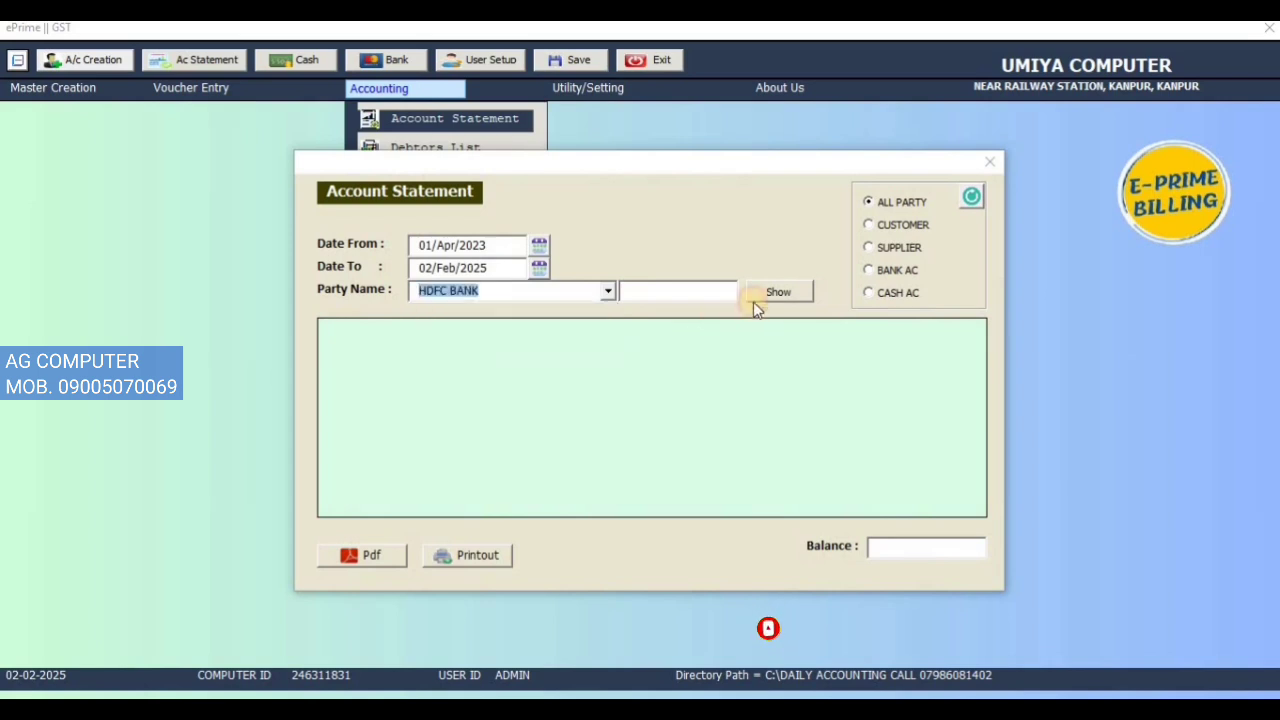
pyautogui.click(760, 293)
pyautogui.click(688, 440)
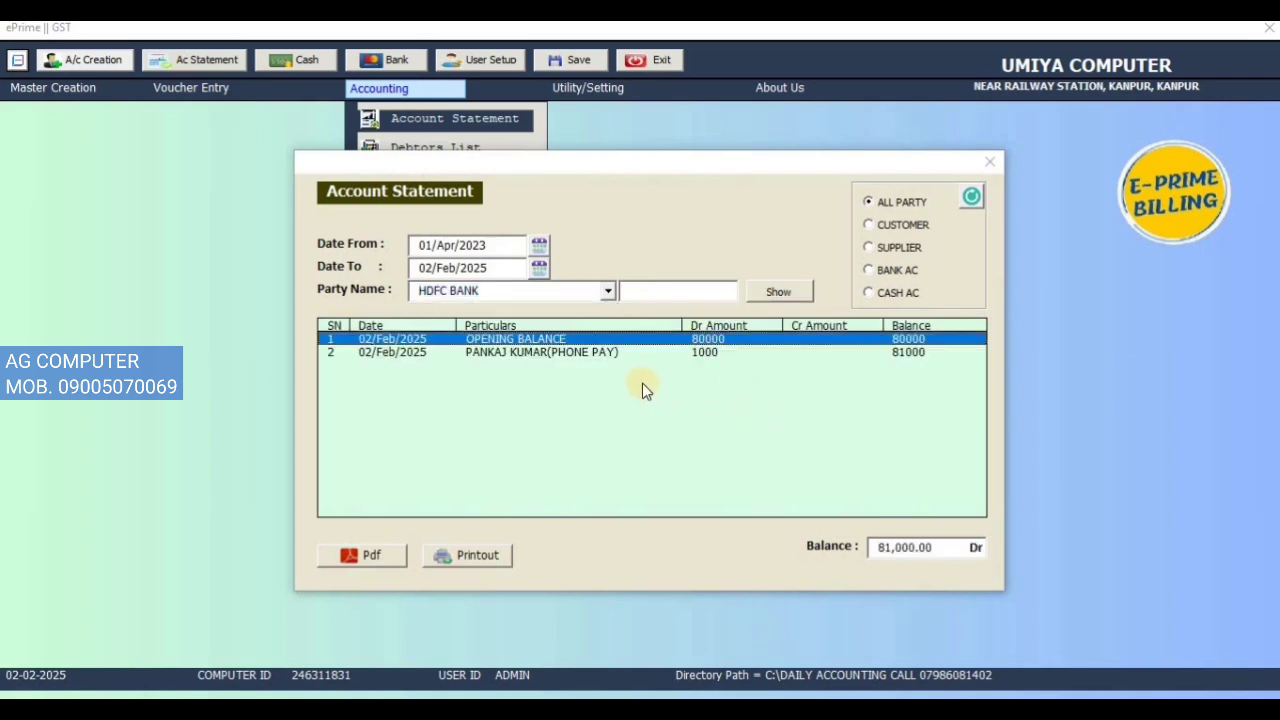
pyautogui.click(580, 355)
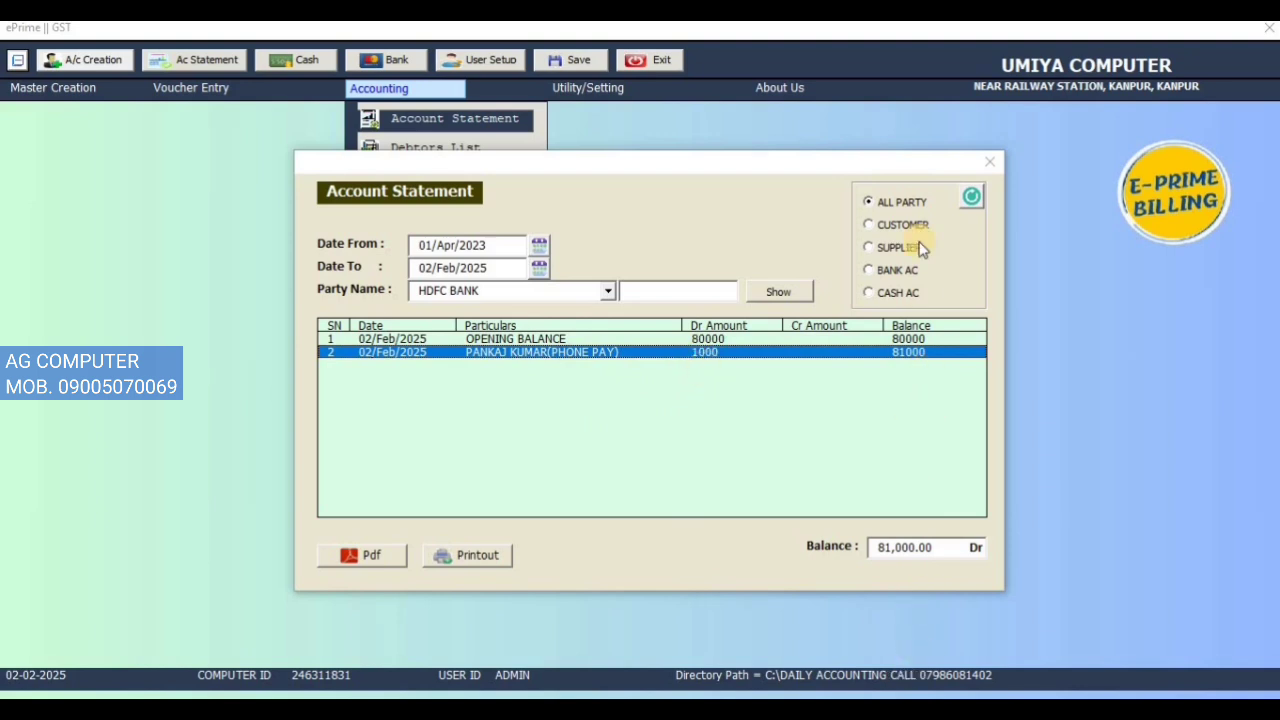
# Step: Show the SBI BANK statement, checking the RTGS and UPI payment entries
pyautogui.click(607, 290)
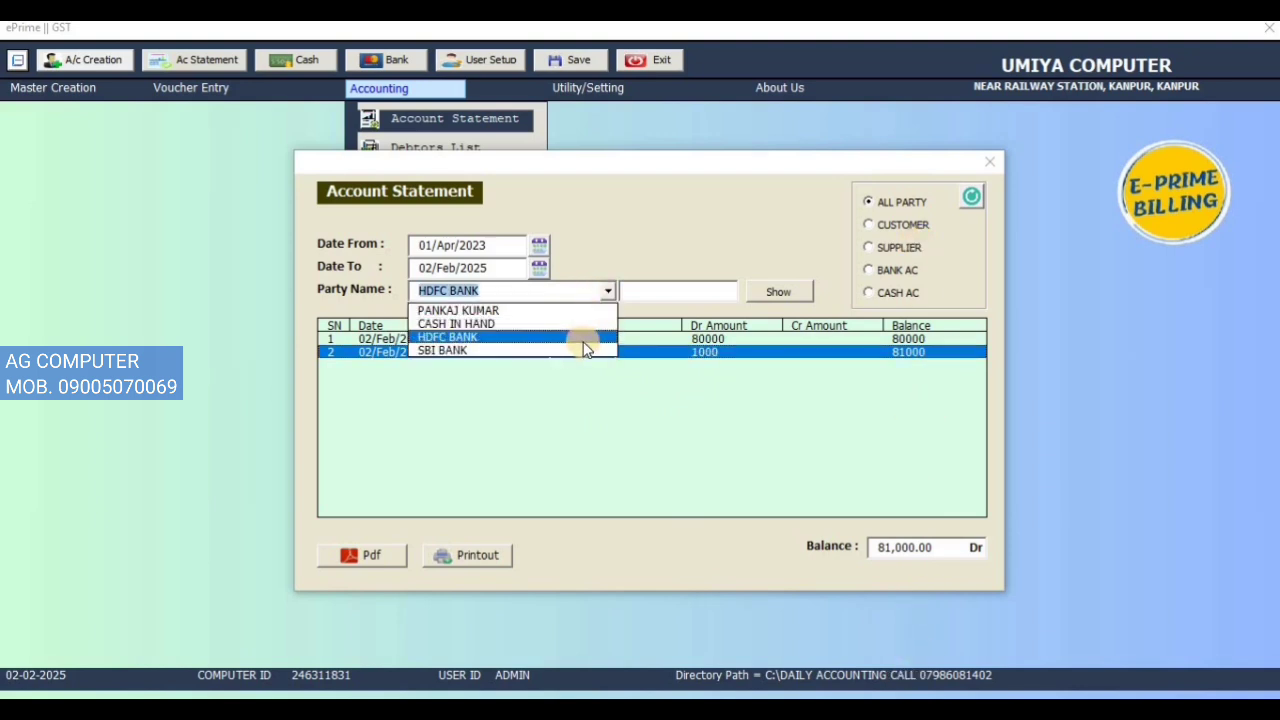
pyautogui.click(583, 337)
pyautogui.click(609, 291)
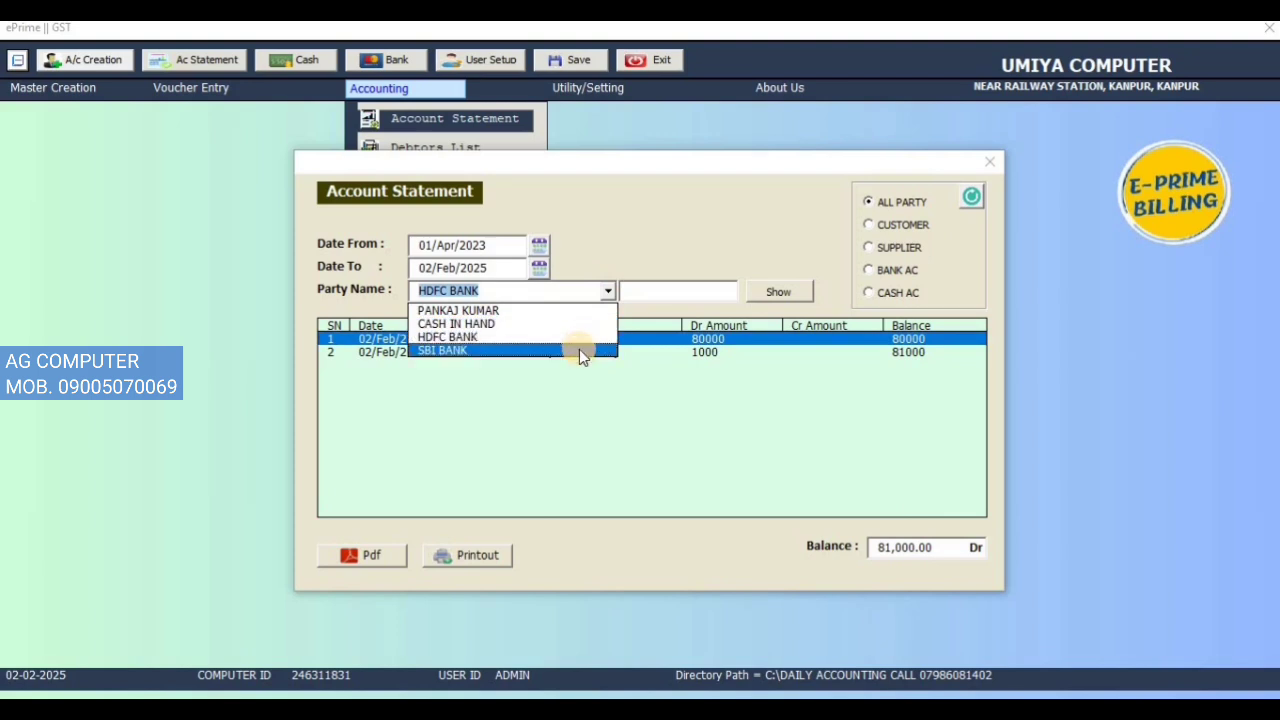
pyautogui.click(580, 350)
pyautogui.click(752, 301)
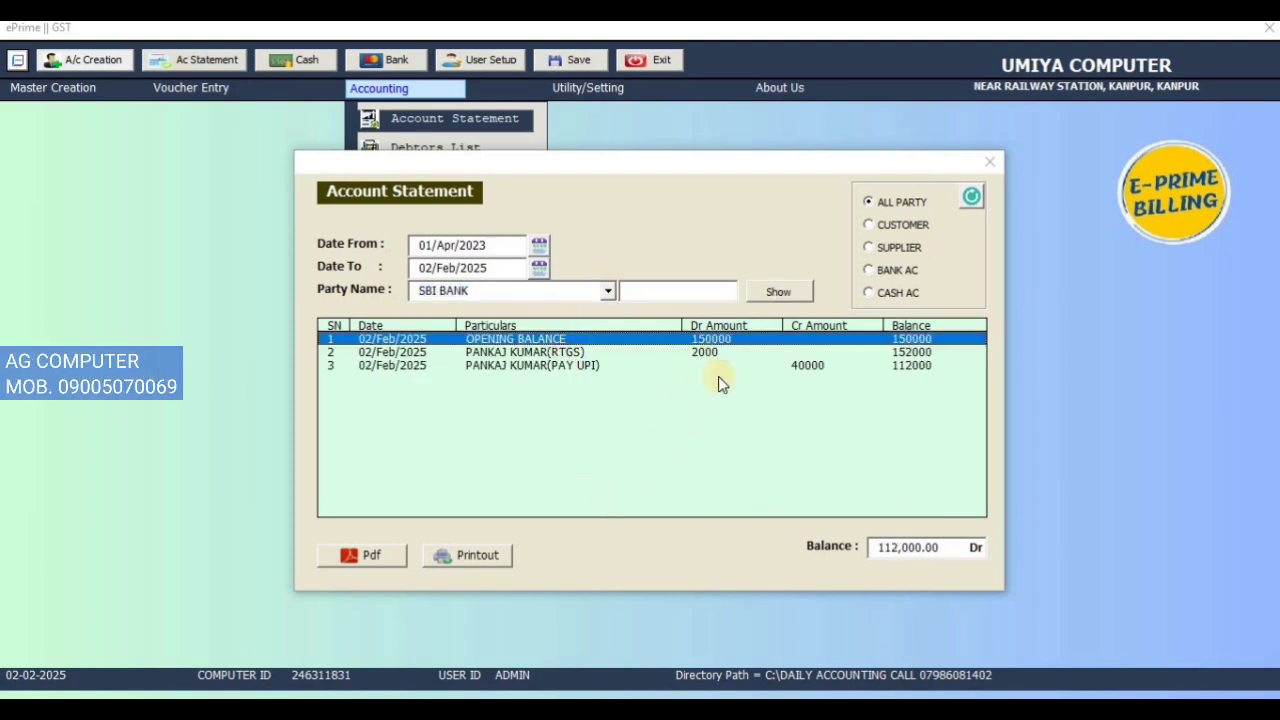
pyautogui.click(710, 352)
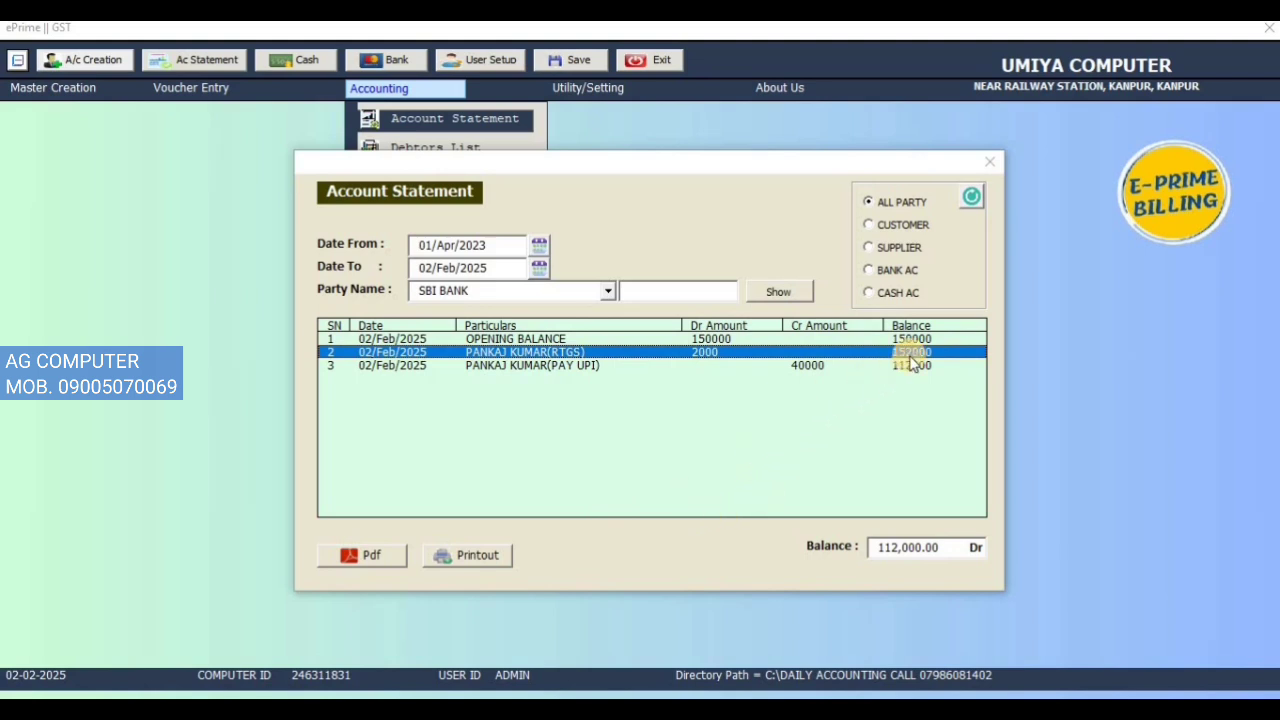
pyautogui.click(621, 367)
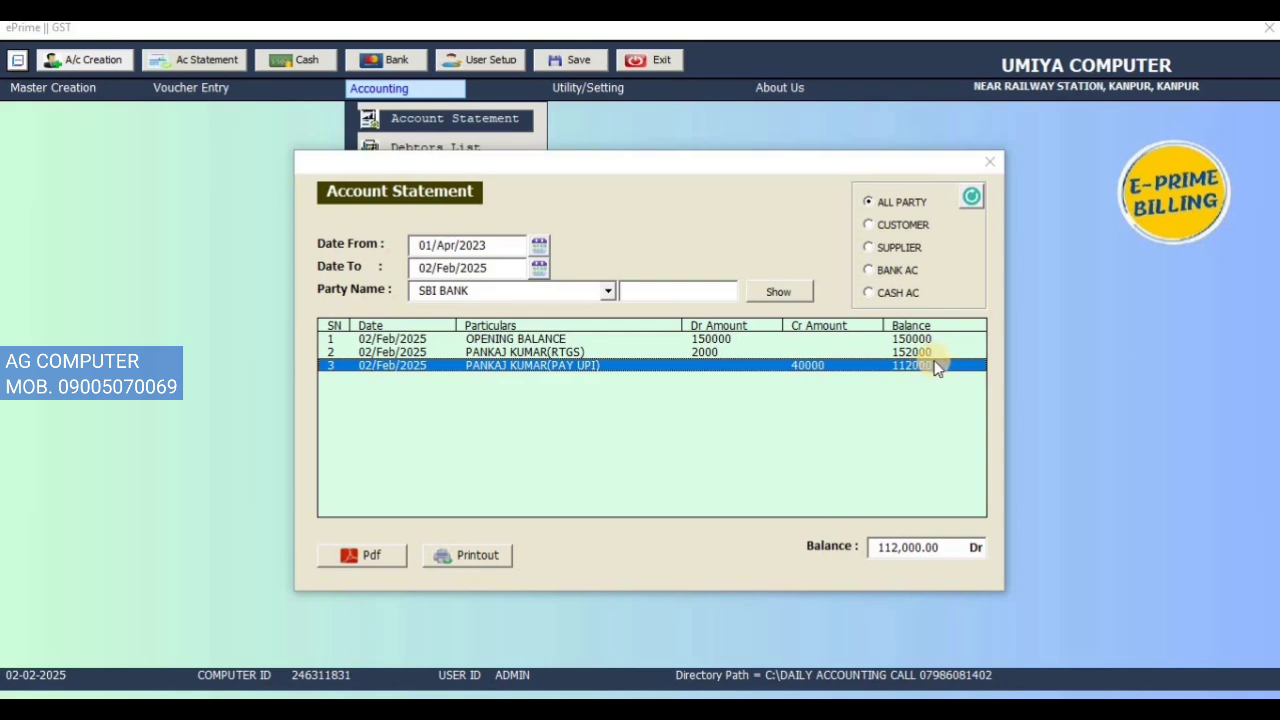
# Step: Export the SBI BANK statement to PDF, close Adobe Reader, and clear the statement form
pyautogui.click(388, 561)
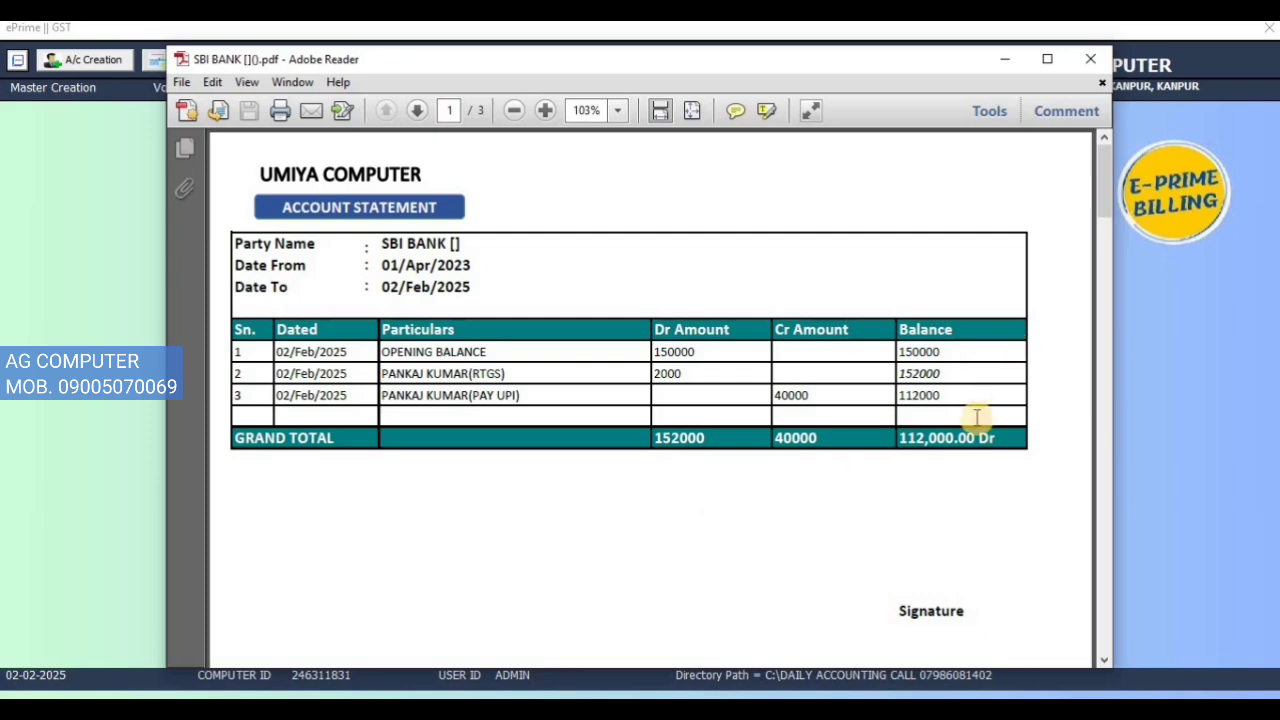
pyautogui.click(1090, 59)
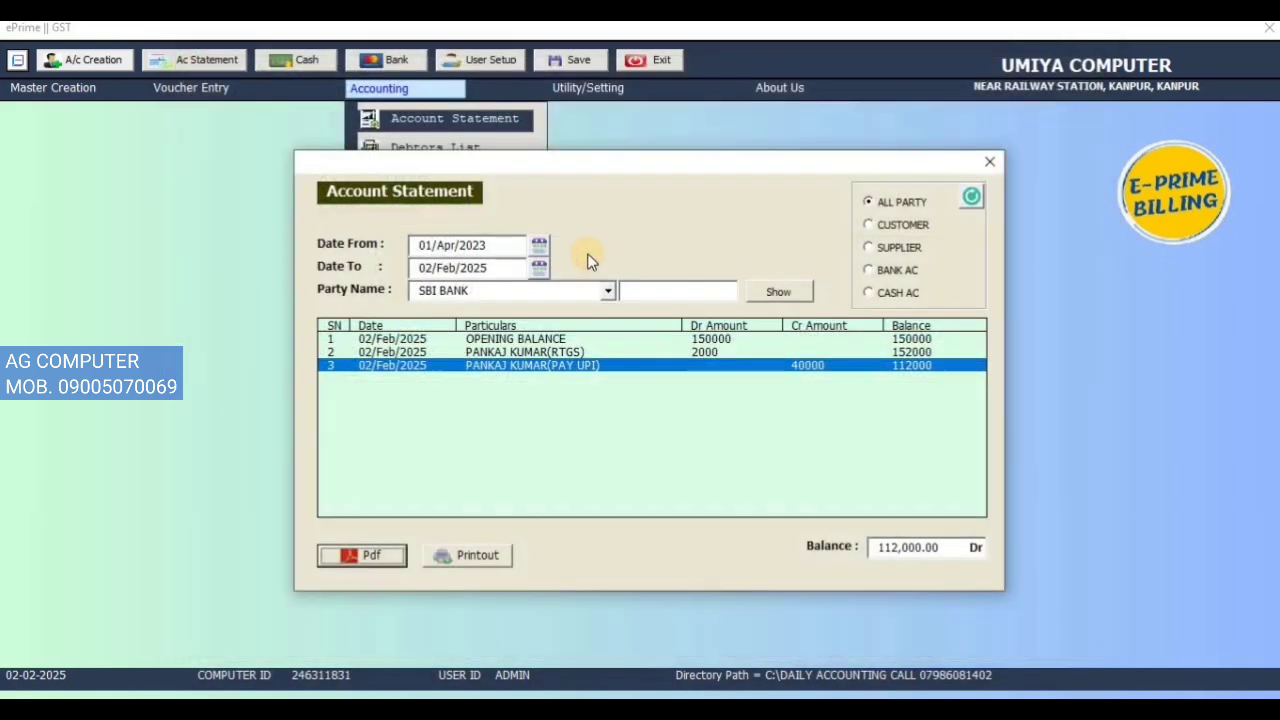
pyautogui.click(960, 204)
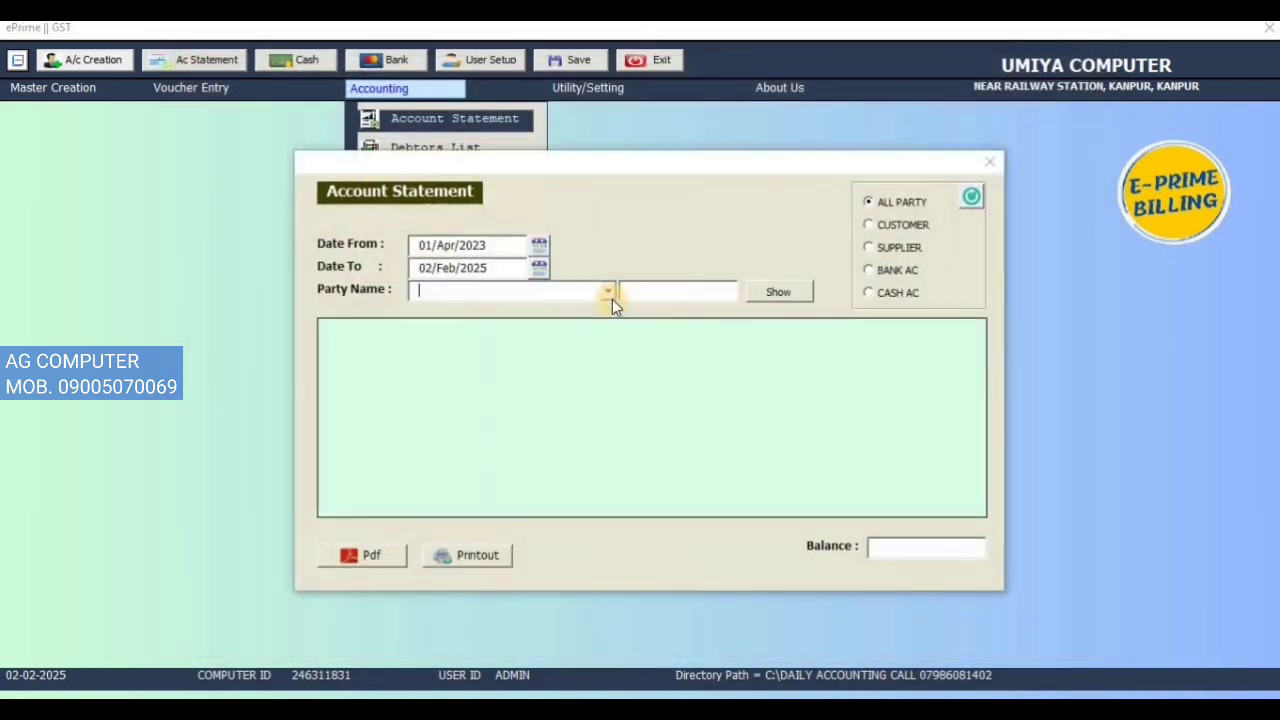
# Step: Show the CASH IN HAND statement and check its cash received entry (52,000 Dr)
pyautogui.click(609, 296)
pyautogui.click(604, 325)
pyautogui.click(795, 299)
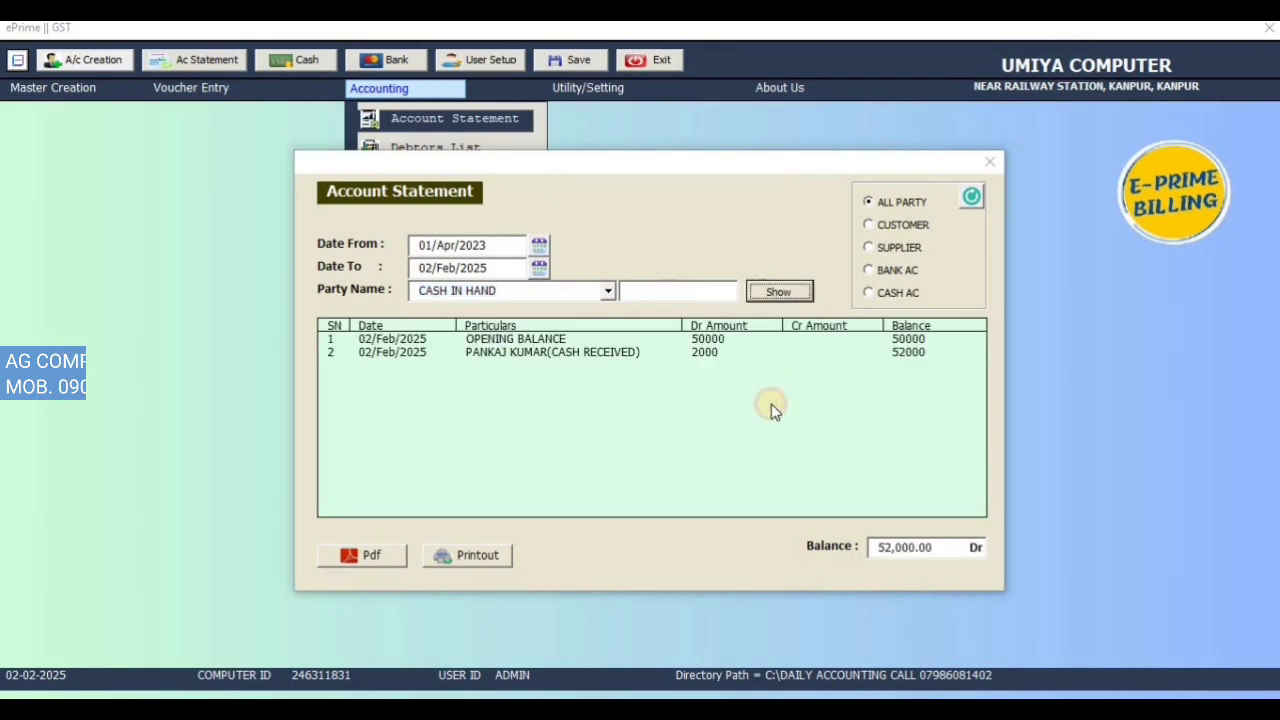
pyautogui.click(700, 352)
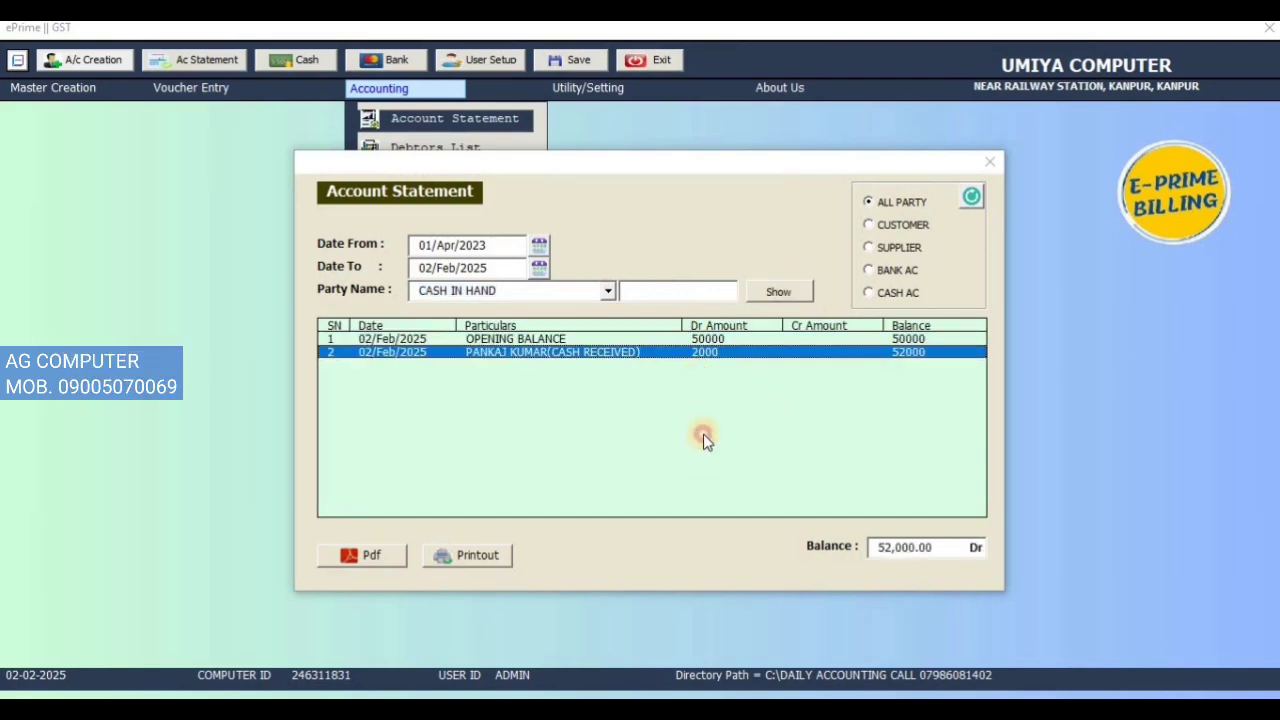
# Step: Show the customer's statement, review its entries to the 45,000 Dr closing balance, then close it
pyautogui.click(977, 196)
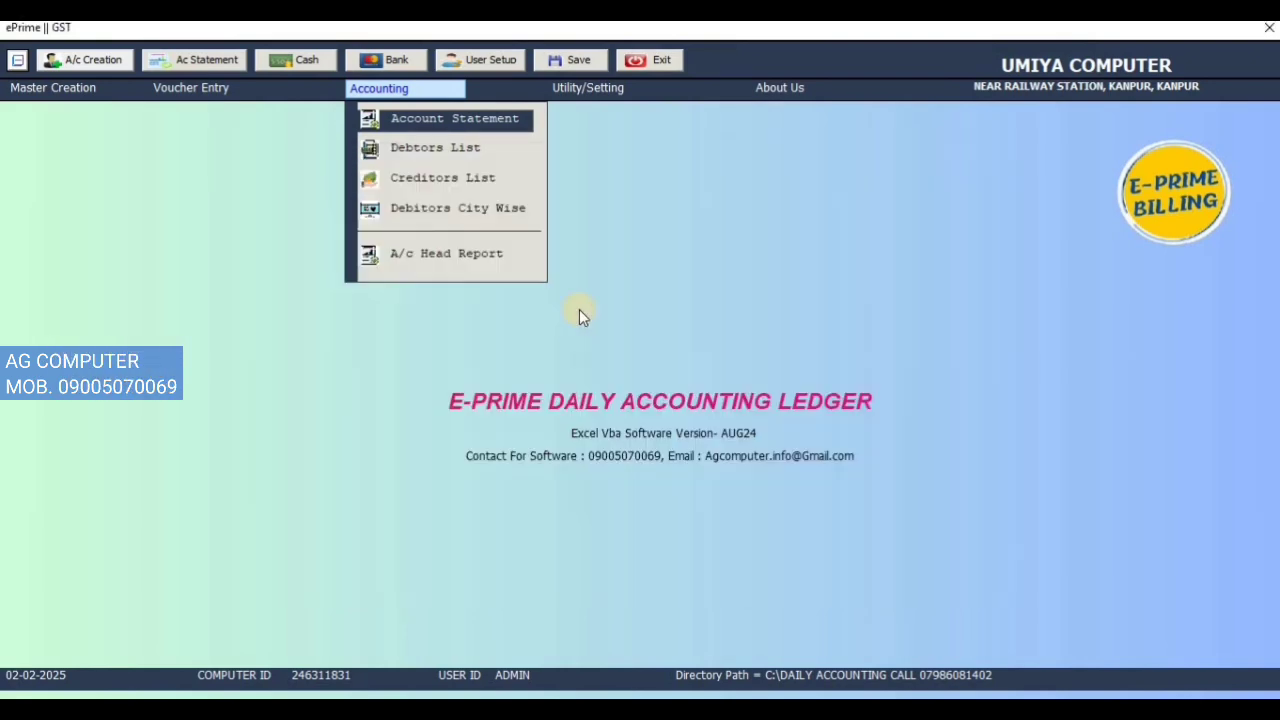
pyautogui.click(607, 290)
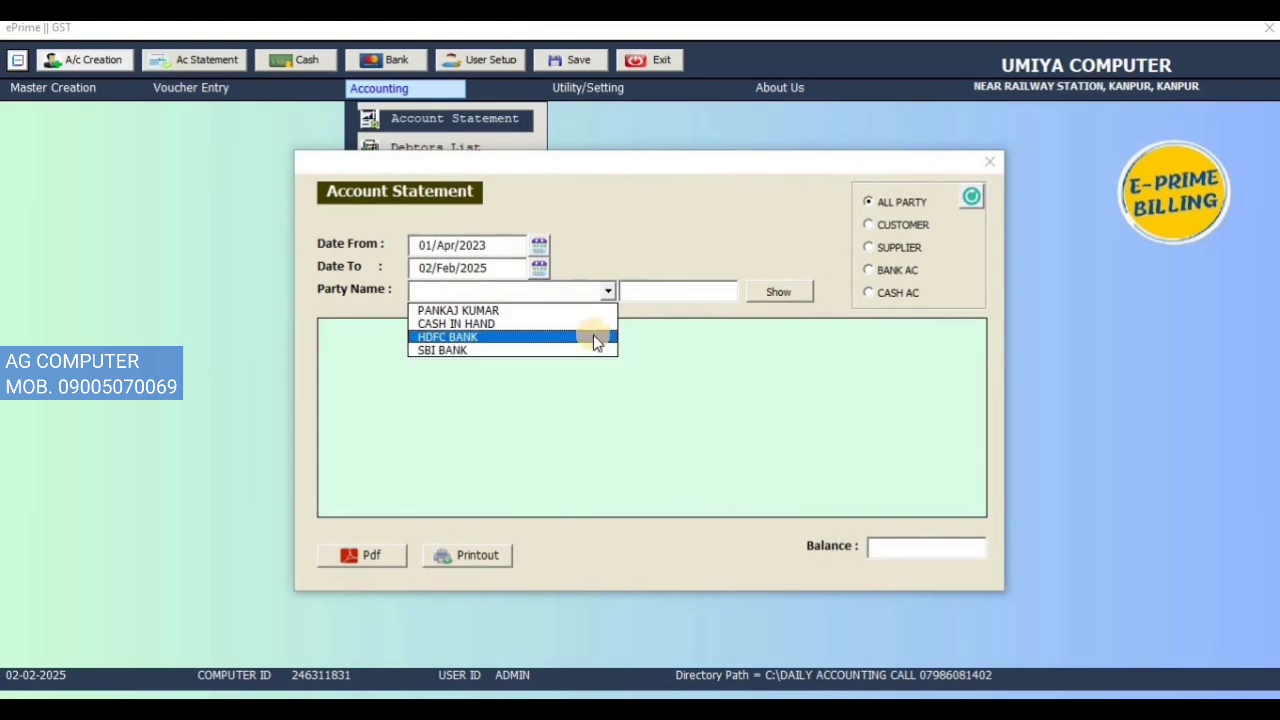
pyautogui.click(593, 311)
pyautogui.click(779, 292)
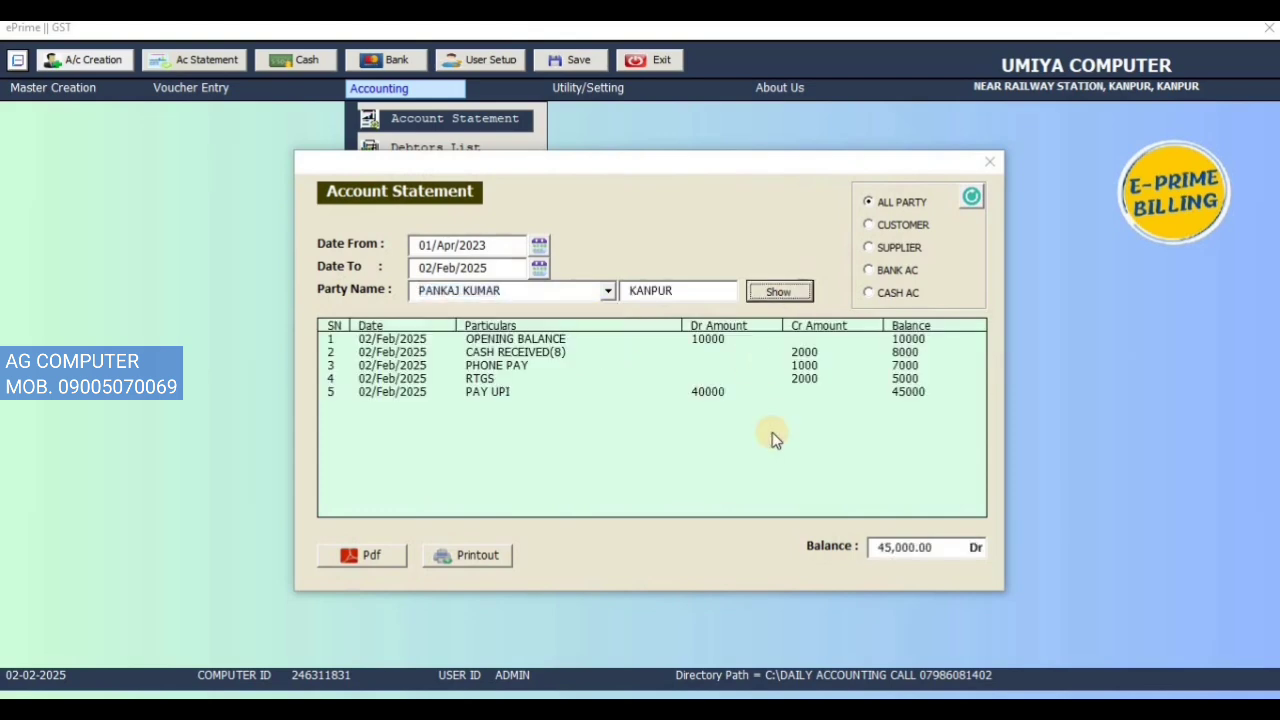
pyautogui.click(576, 341)
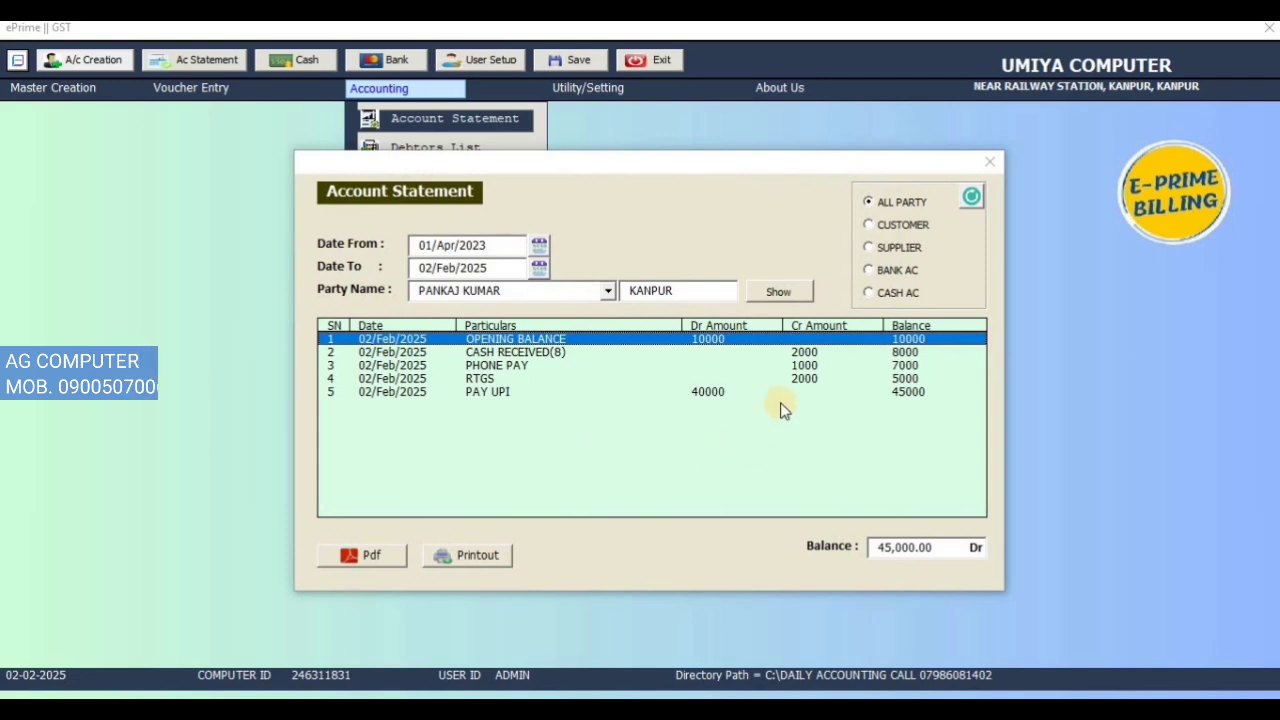
pyautogui.click(808, 353)
pyautogui.click(815, 366)
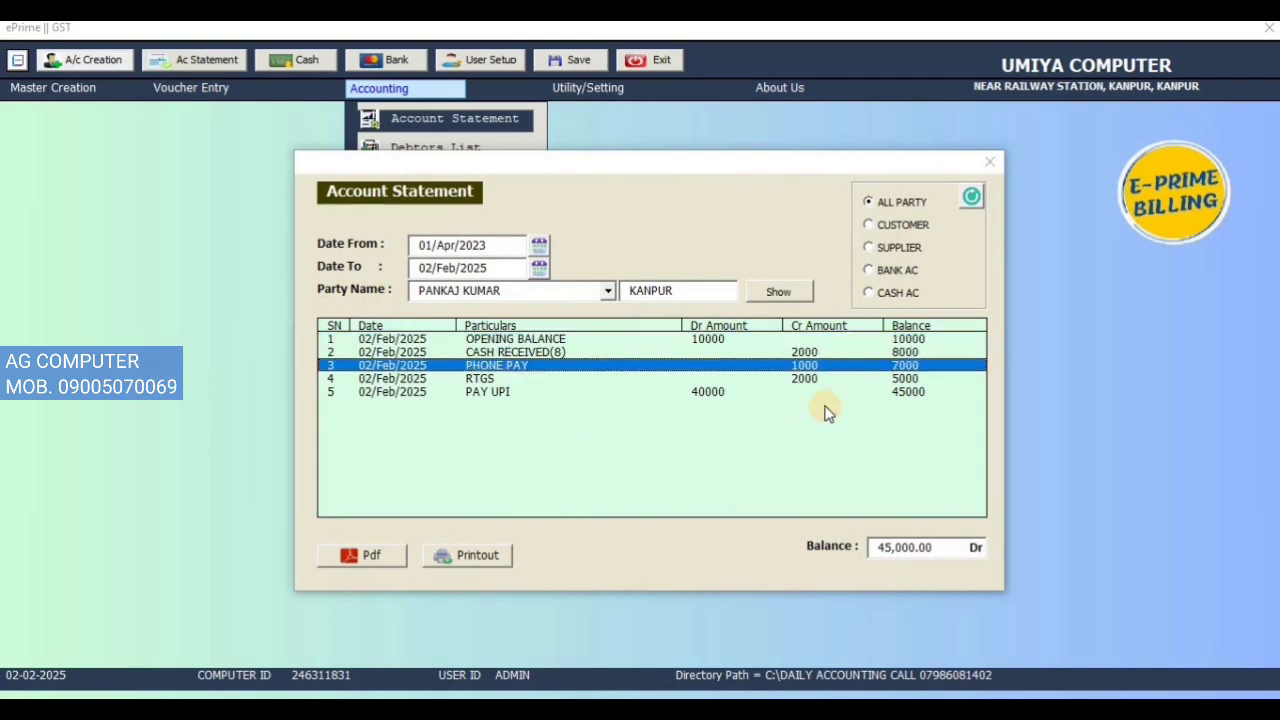
pyautogui.click(822, 378)
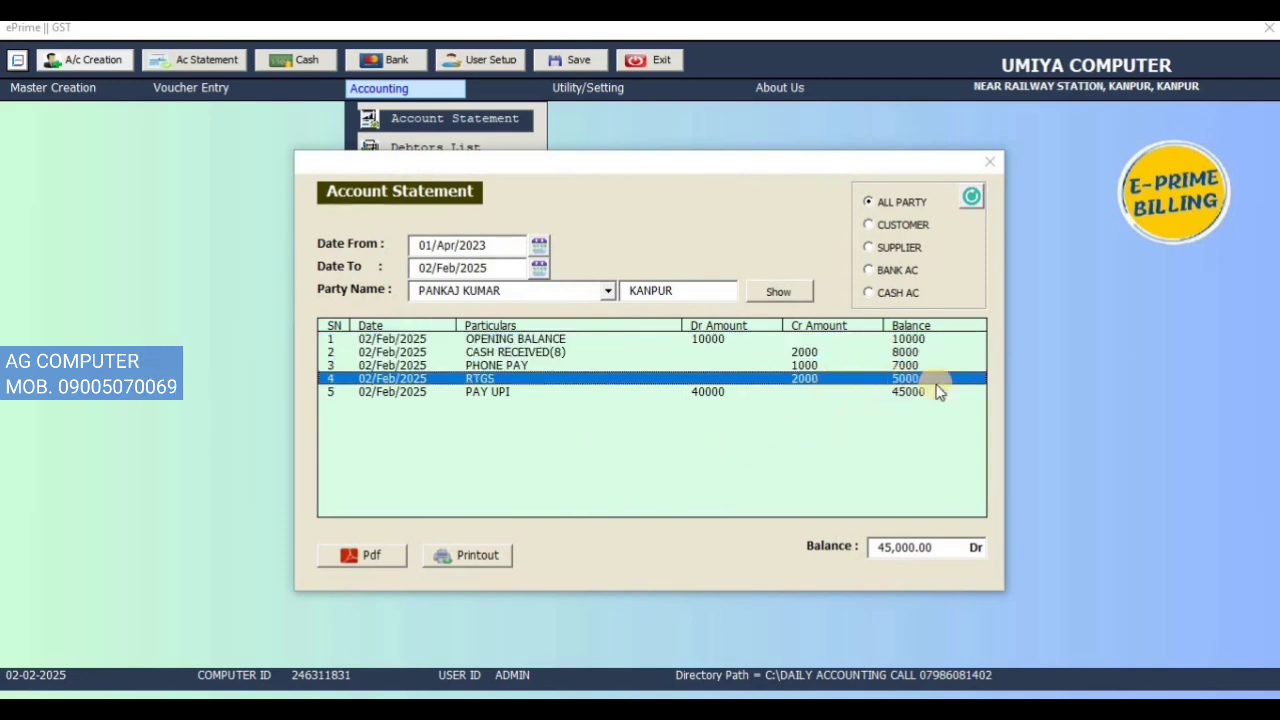
pyautogui.click(691, 391)
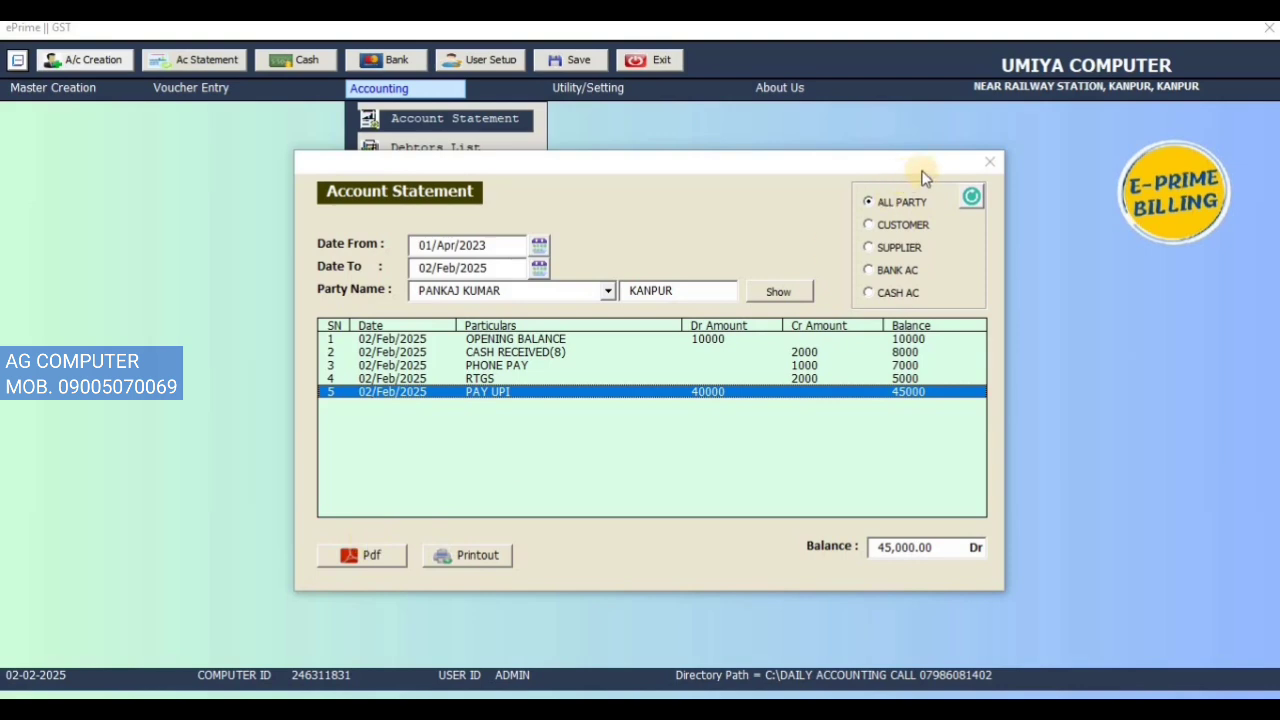
pyautogui.click(989, 161)
# Step: Open the Debtors List and check the customer's debtor entry
pyautogui.click(405, 92)
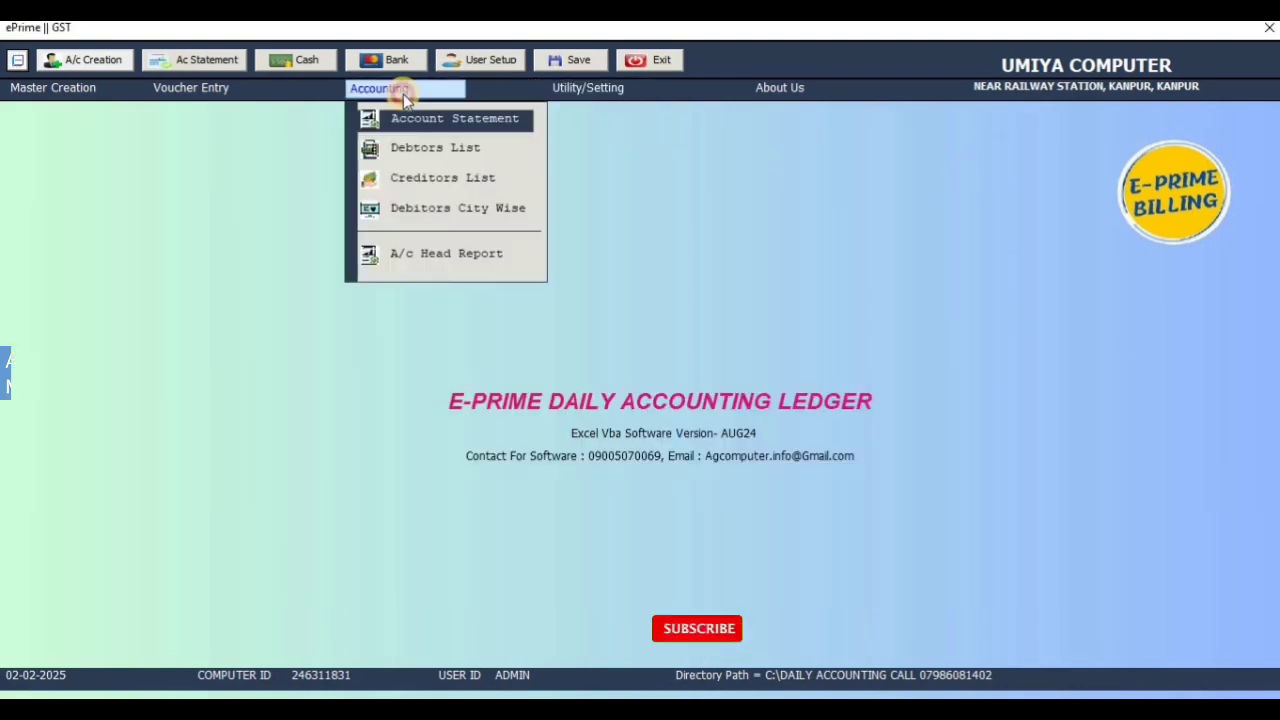
pyautogui.click(418, 147)
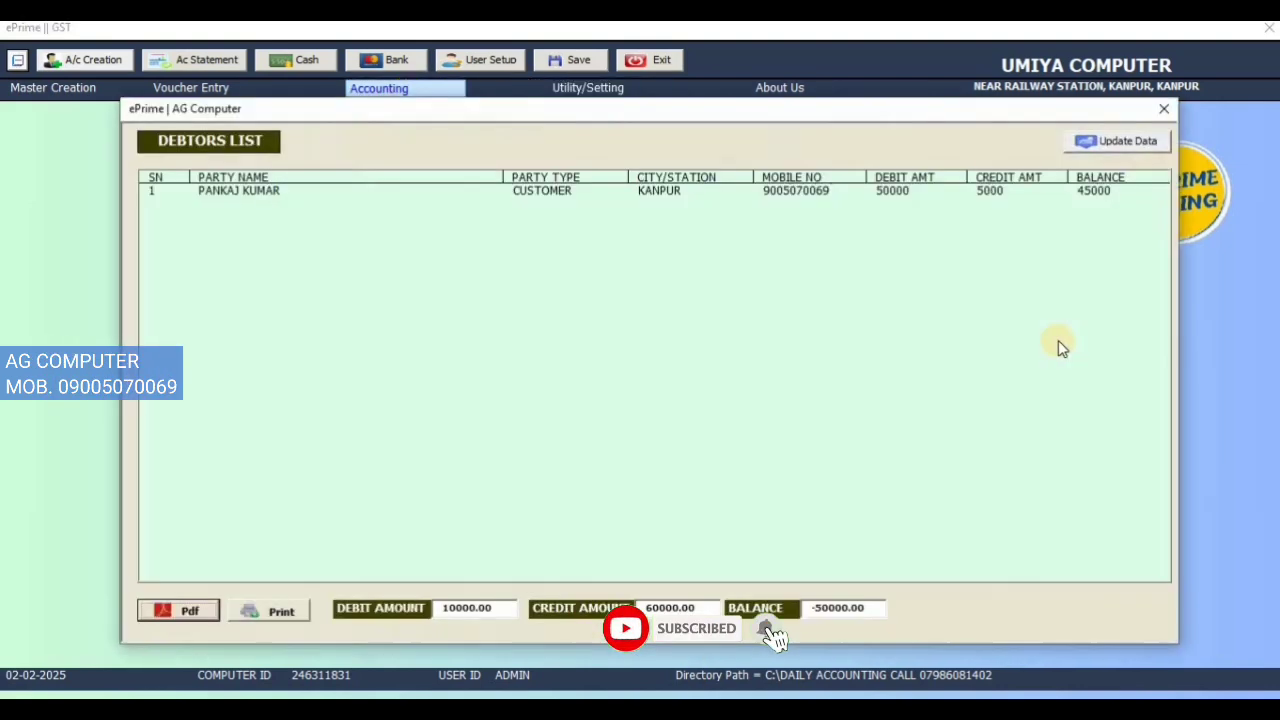
pyautogui.click(246, 192)
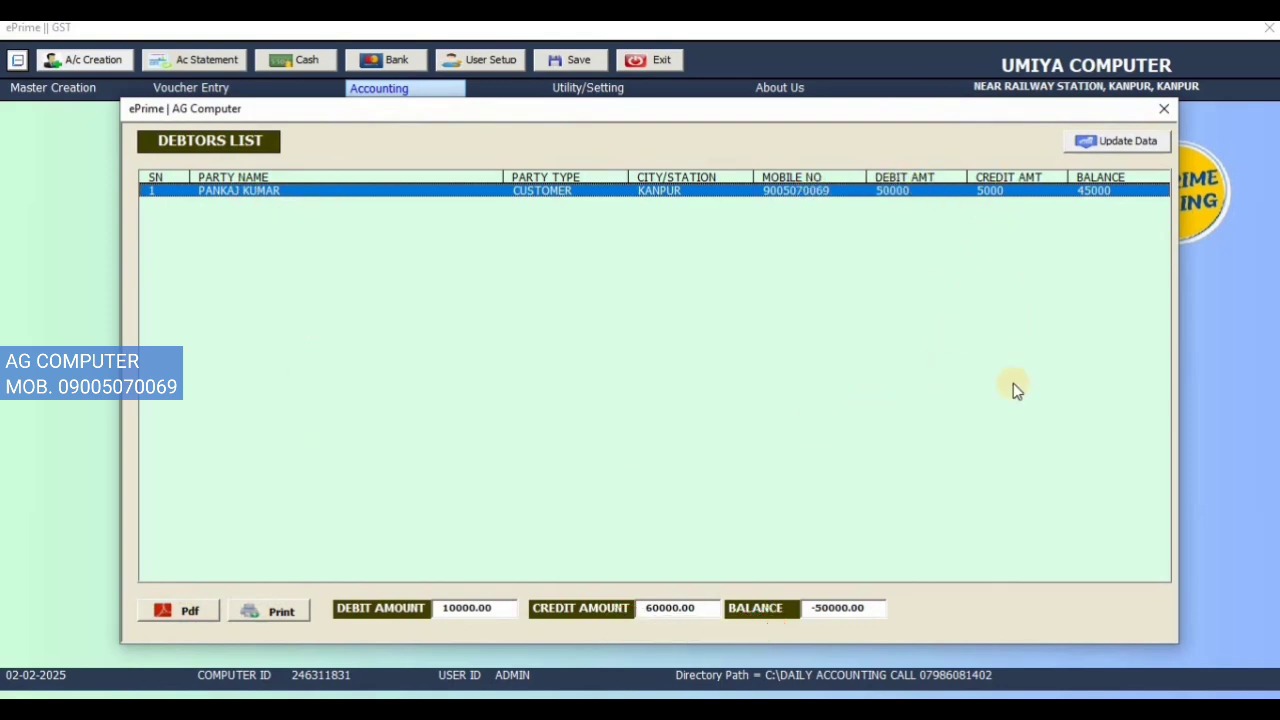
pyautogui.click(1164, 108)
# Step: Check the empty Creditors List, then view the City Wise Debtors report listing the customer at 45000
pyautogui.click(400, 93)
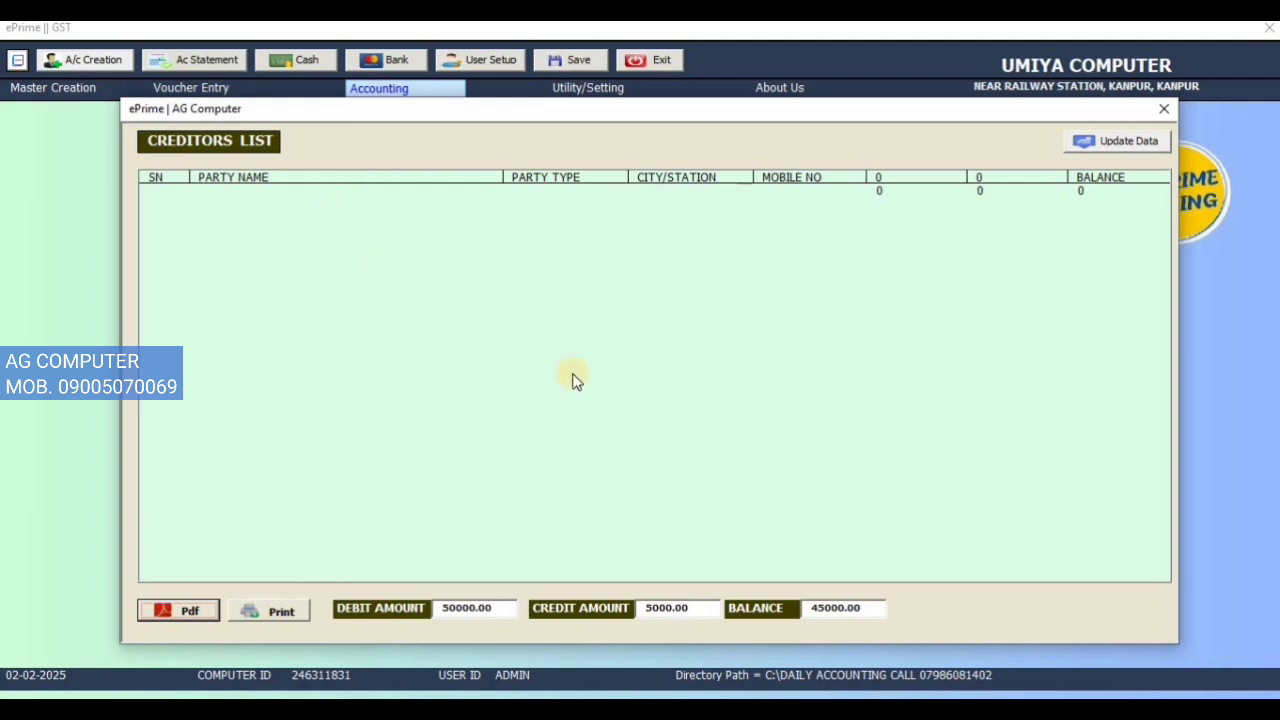
pyautogui.click(1164, 108)
pyautogui.click(389, 92)
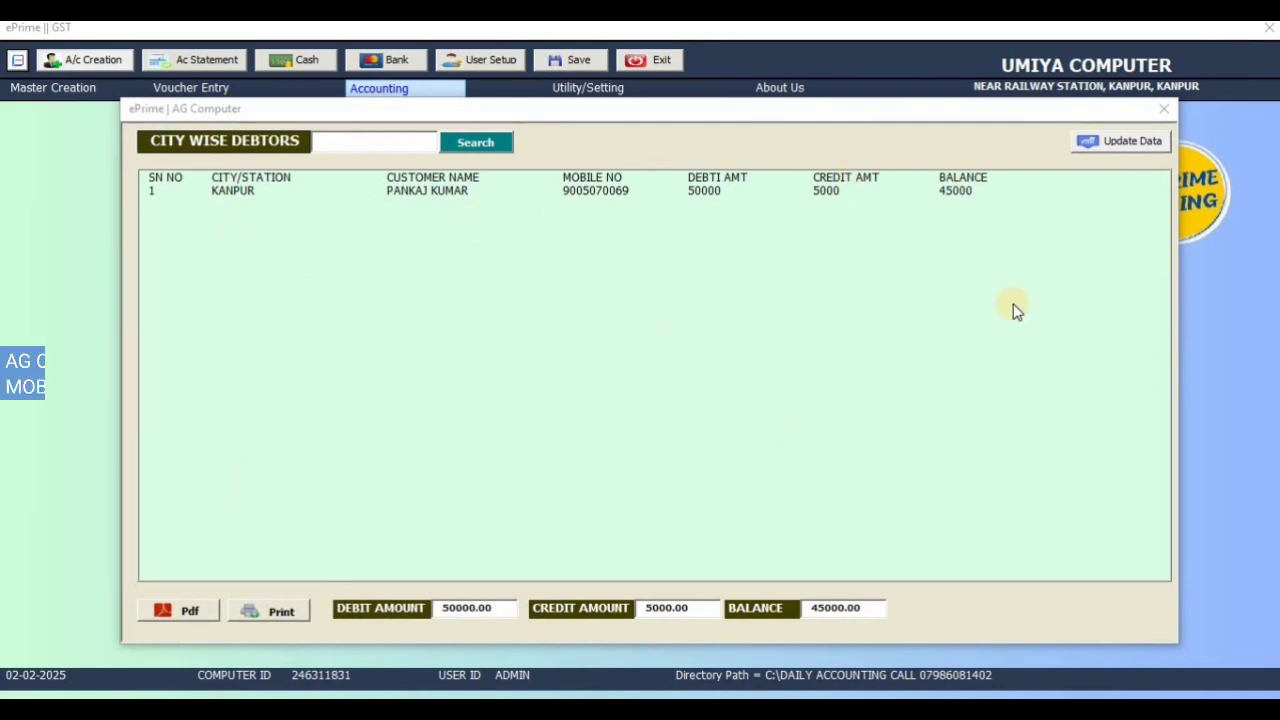
pyautogui.click(1162, 109)
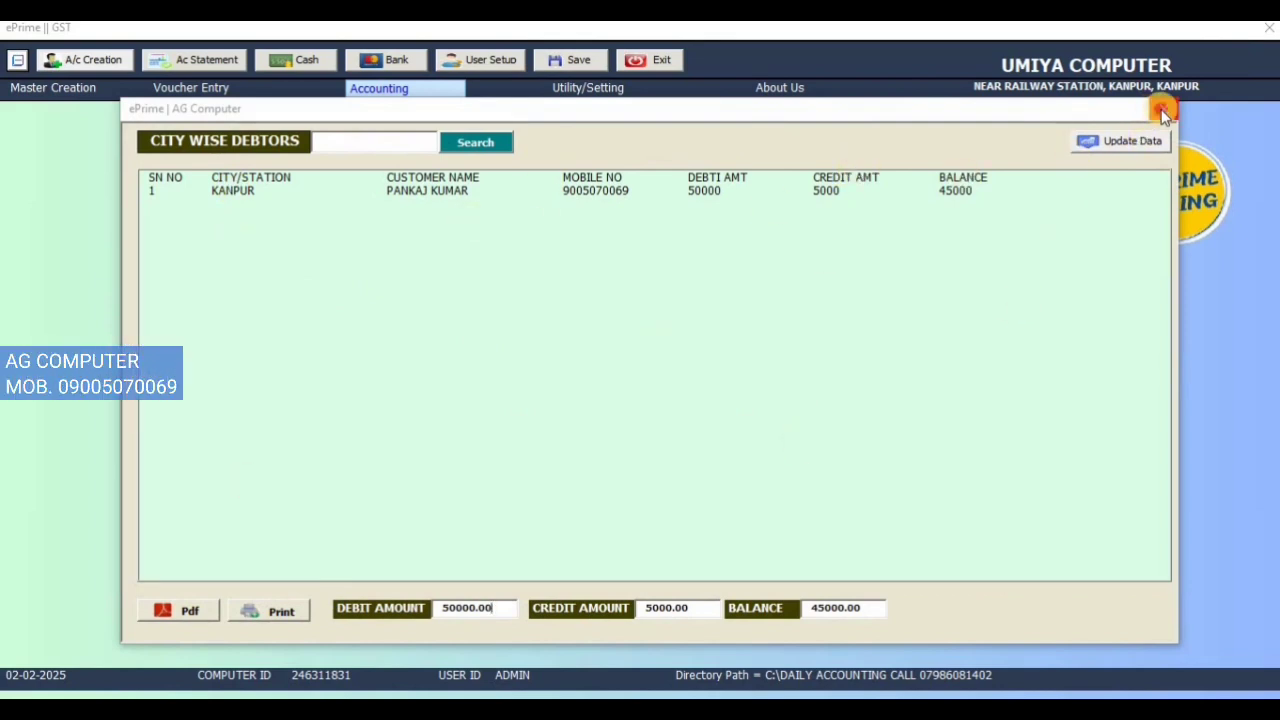
# Step: Review the A/c Head Report balance summary (total balance 97000), then close it
pyautogui.click(387, 90)
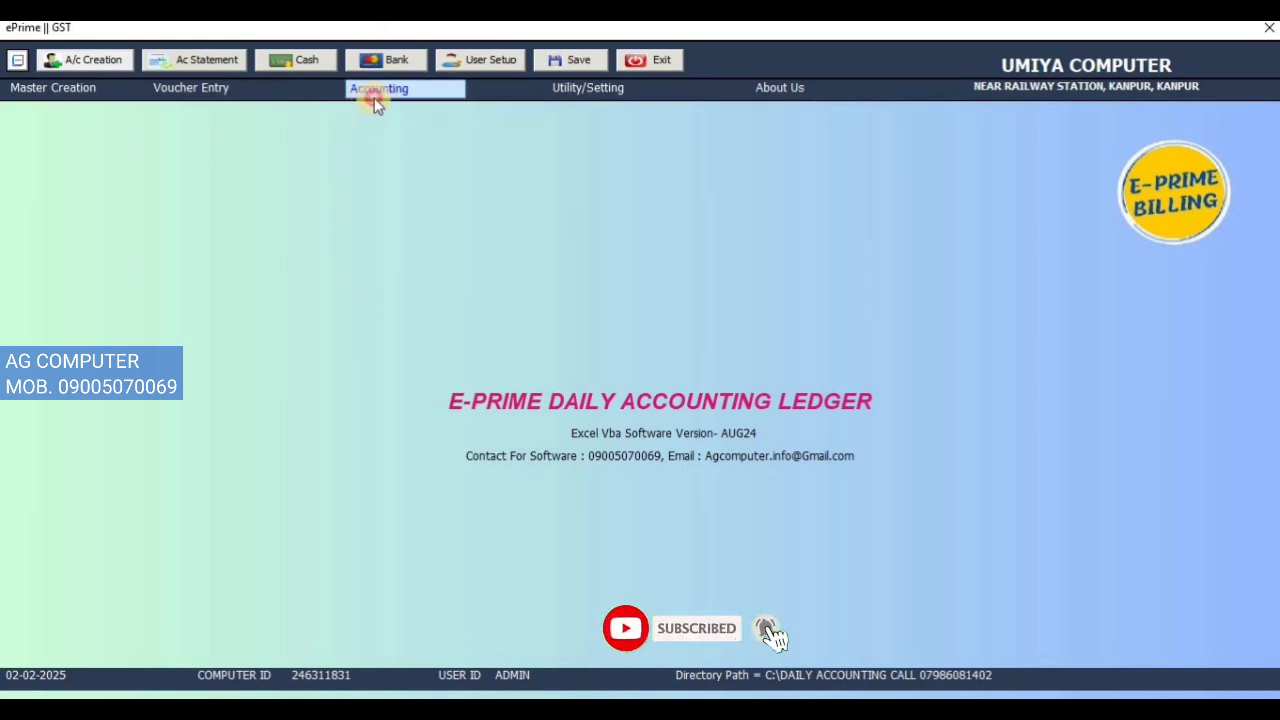
pyautogui.click(372, 90)
pyautogui.click(432, 262)
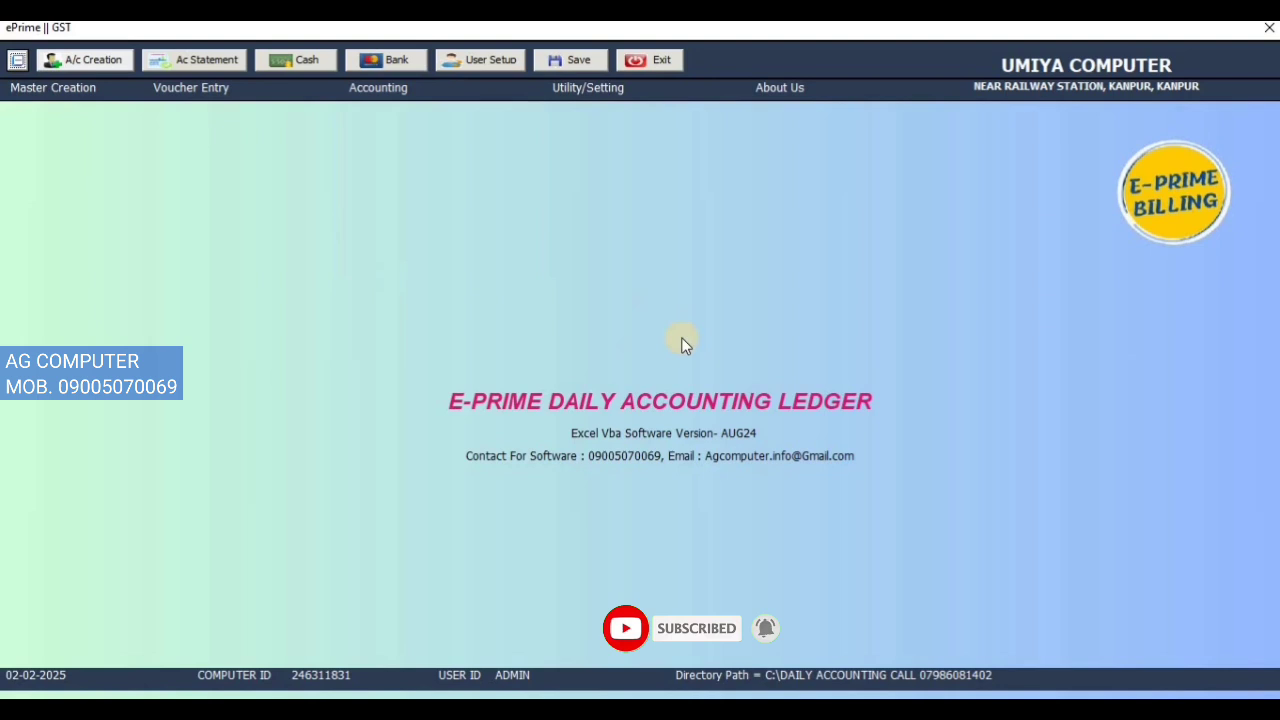
pyautogui.click(391, 90)
pyautogui.click(407, 256)
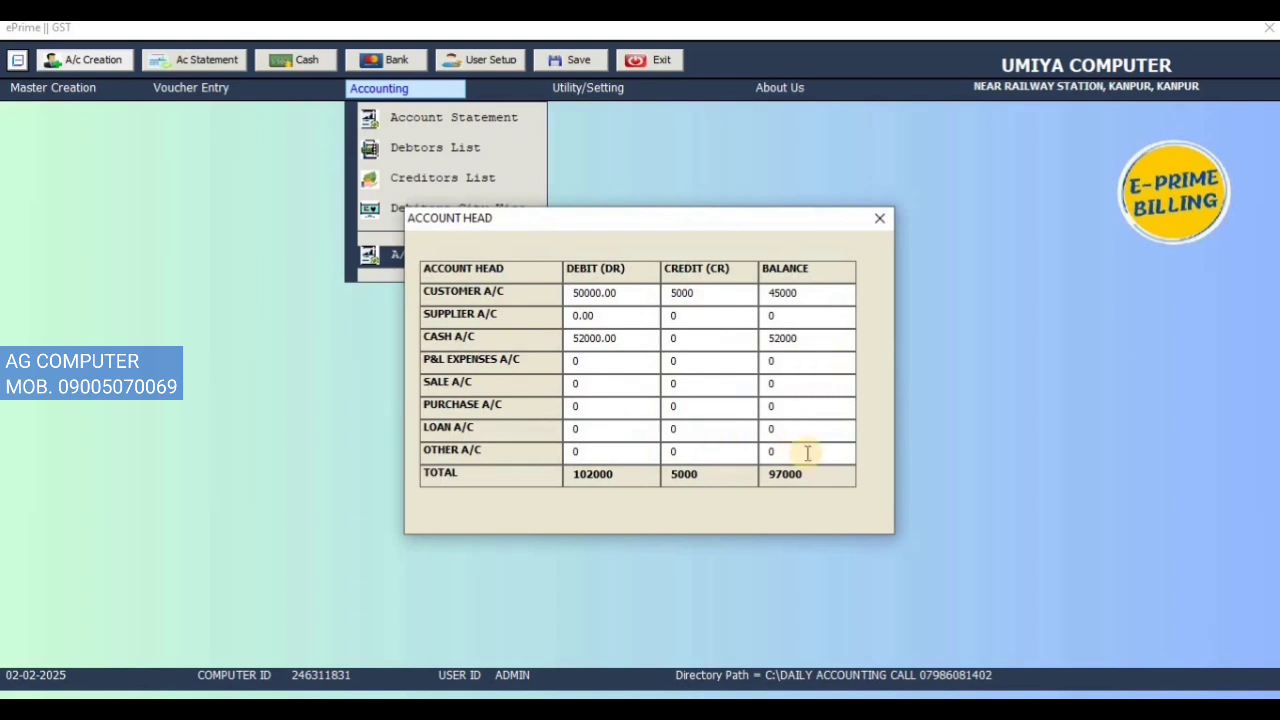
pyautogui.click(882, 220)
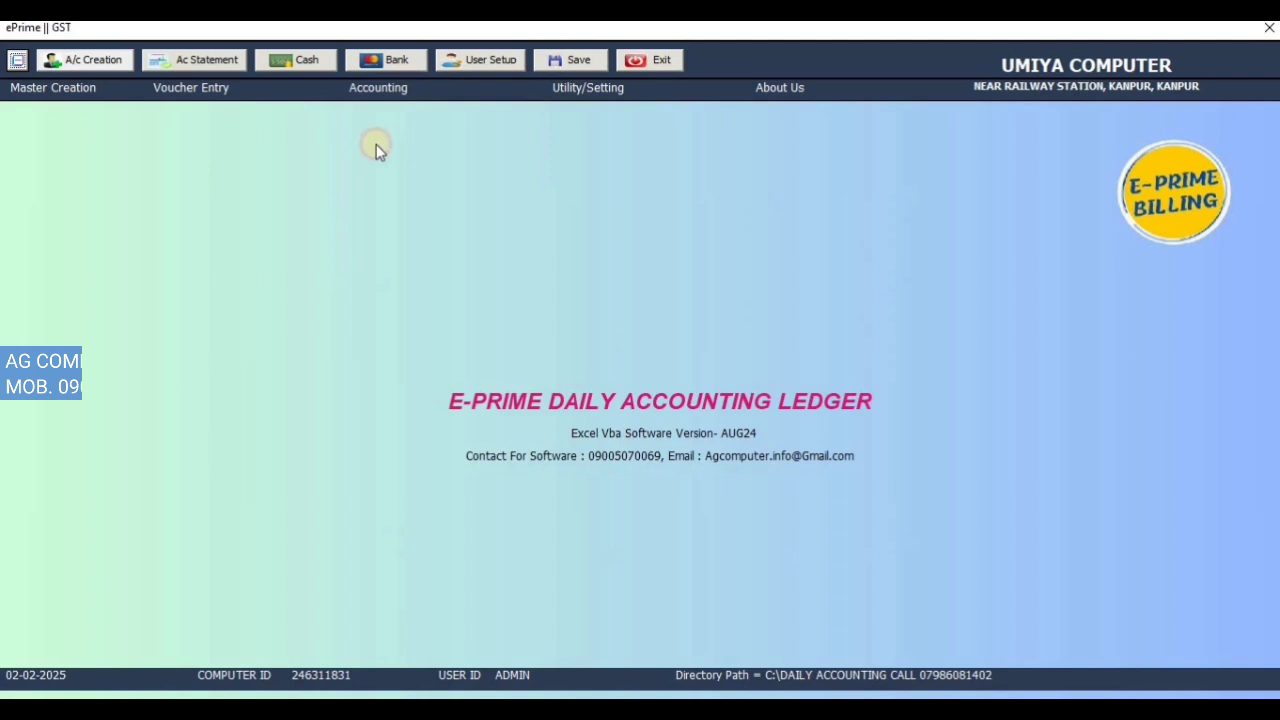
pyautogui.click(174, 90)
# Step: Start a journal voucher with HDFC BANK debited 12500, narration CASH DEPOSIT
pyautogui.click(208, 186)
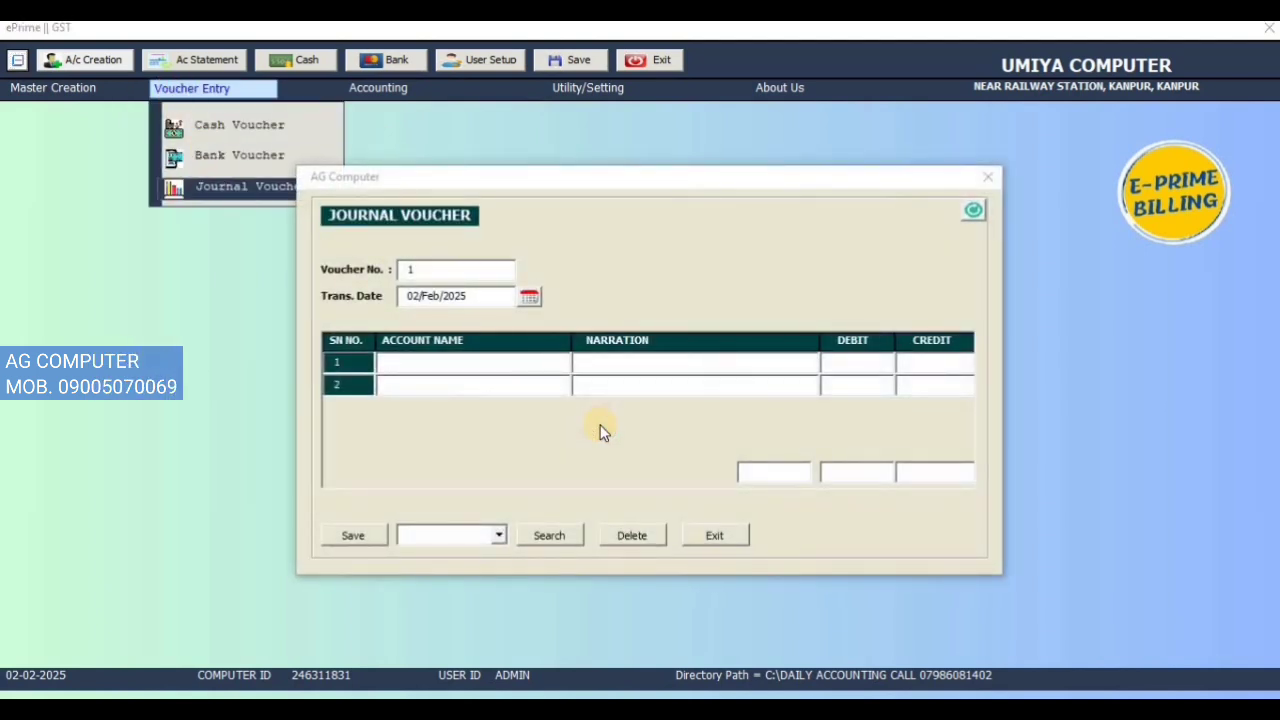
pyautogui.click(429, 362)
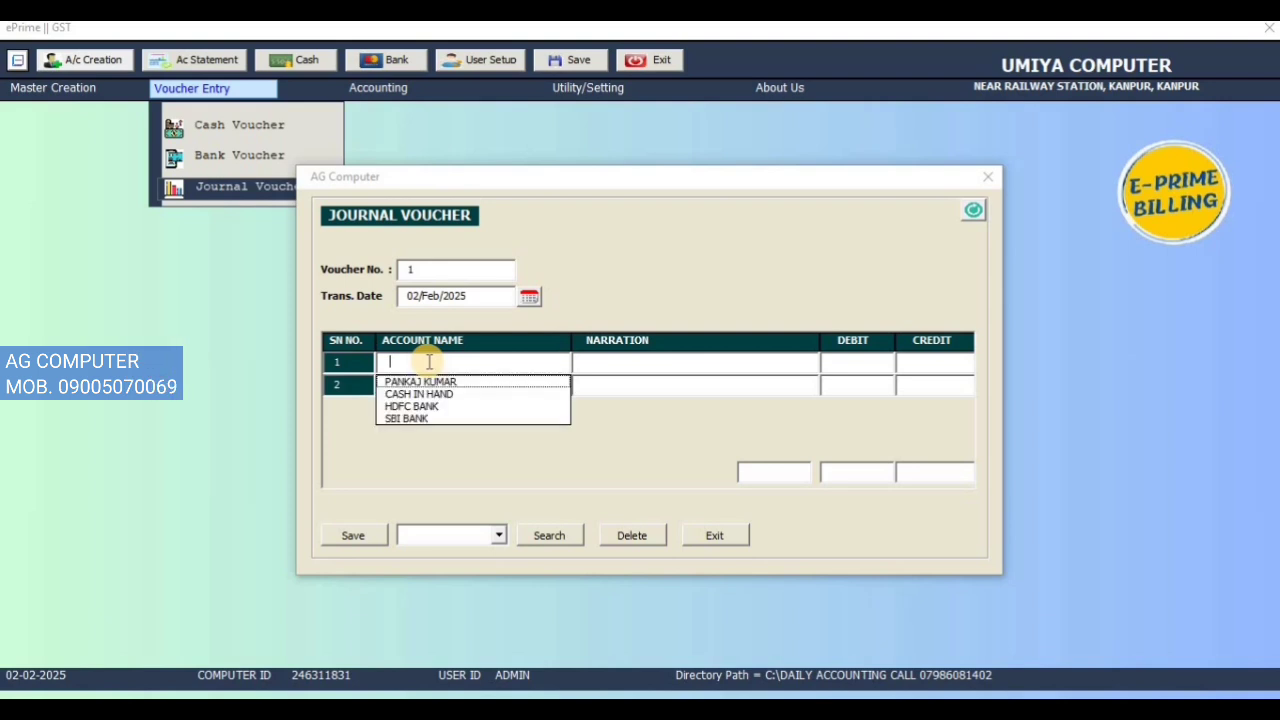
pyautogui.press('Down')
pyautogui.press('Down')
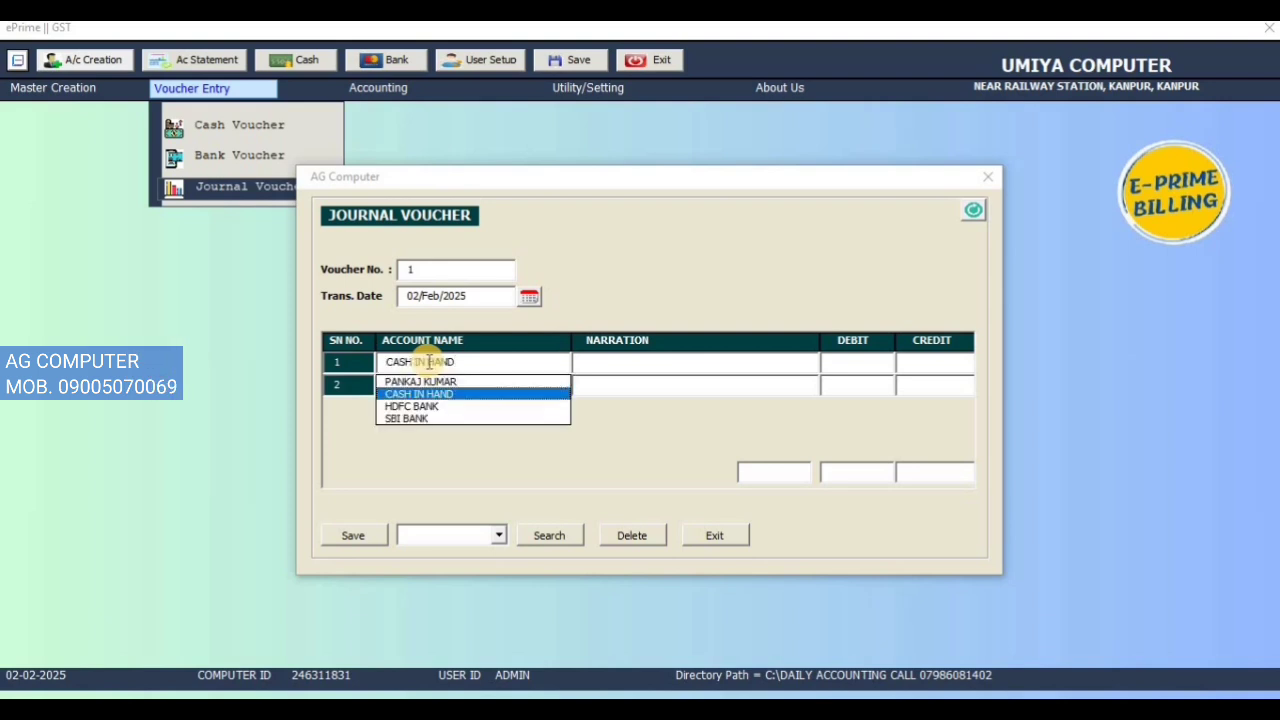
pyautogui.press('Return')
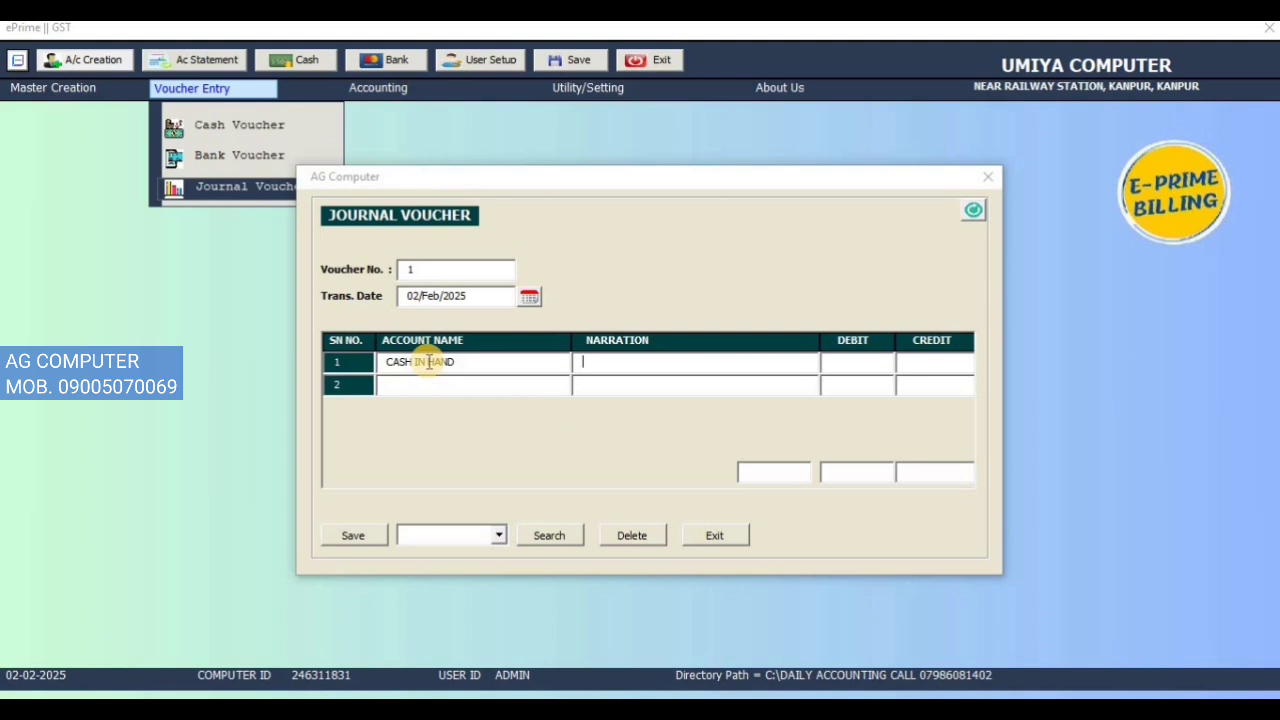
pyautogui.press('Down')
pyautogui.press('Down')
pyautogui.press('Down')
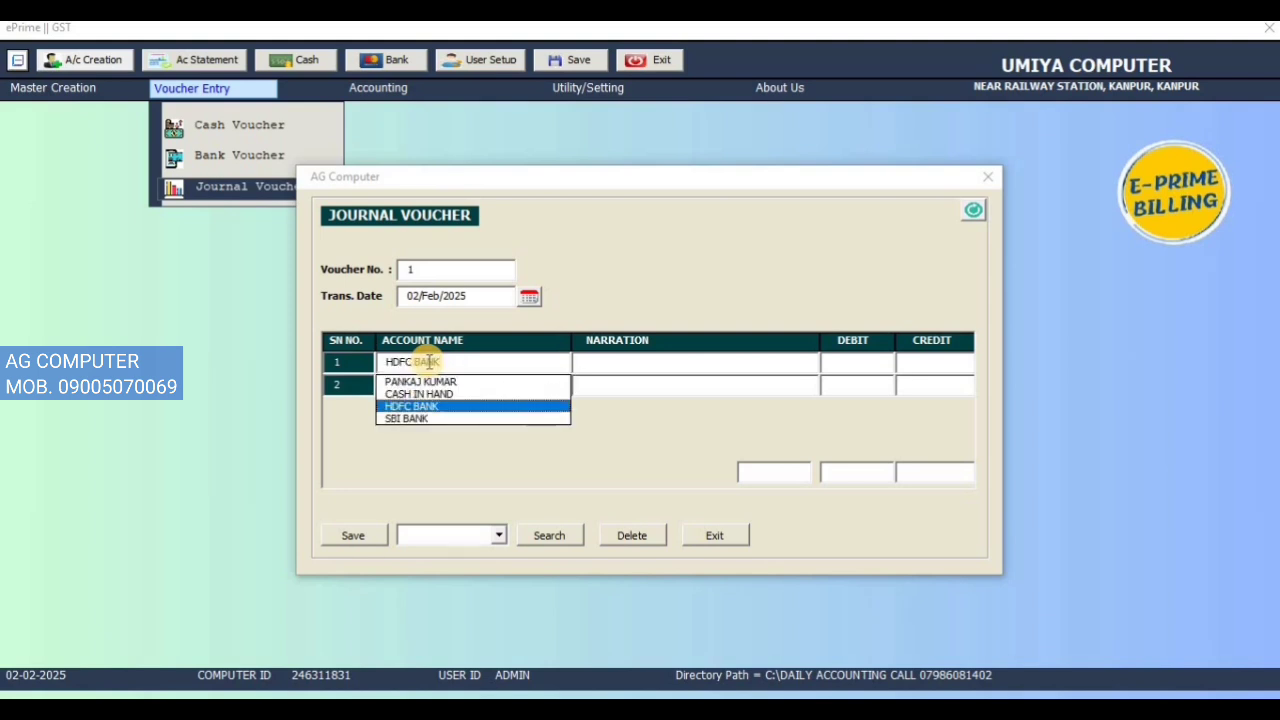
pyautogui.press('Return')
pyautogui.press('Down')
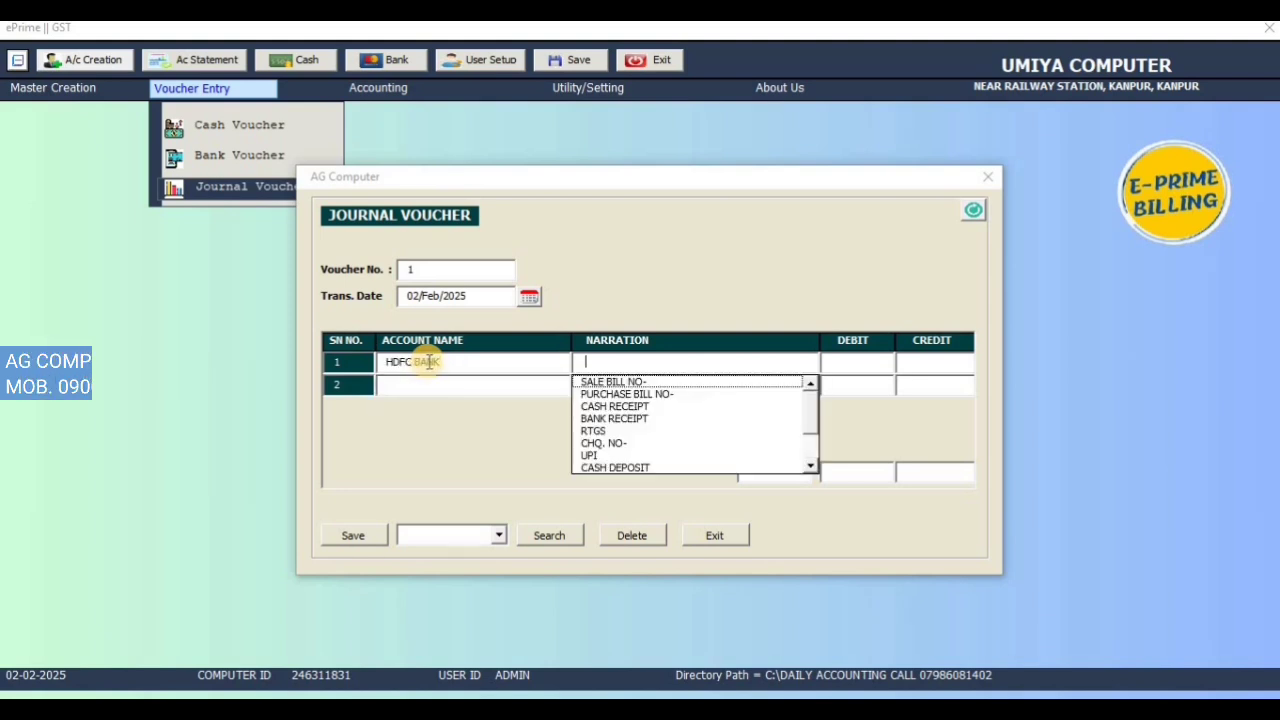
pyautogui.press('Down')
pyautogui.press('Down')
pyautogui.press('Down')
pyautogui.press('Down')
pyautogui.press('Down')
pyautogui.press('Down')
pyautogui.press('Down')
pyautogui.press('Return')
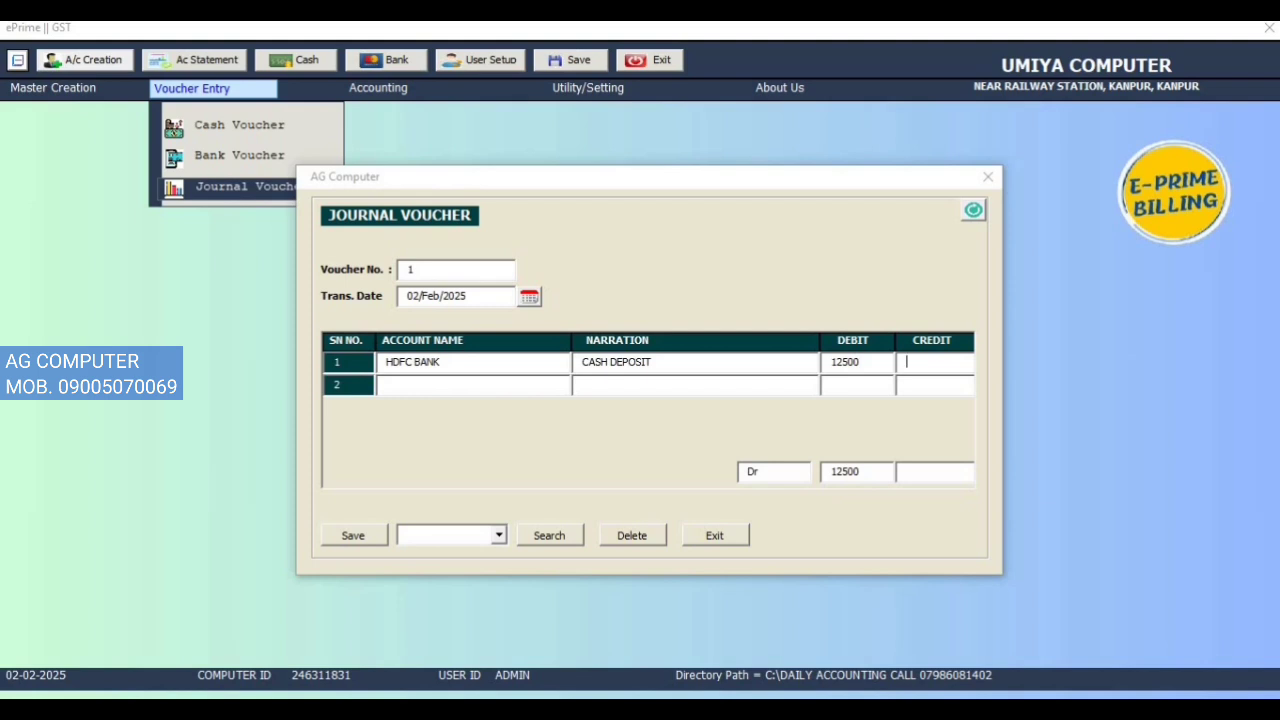
# Step: Credit CASH IN HAND 12500 with narration CASH WITHDRAWAL and save the voucher
pyautogui.press('Down')
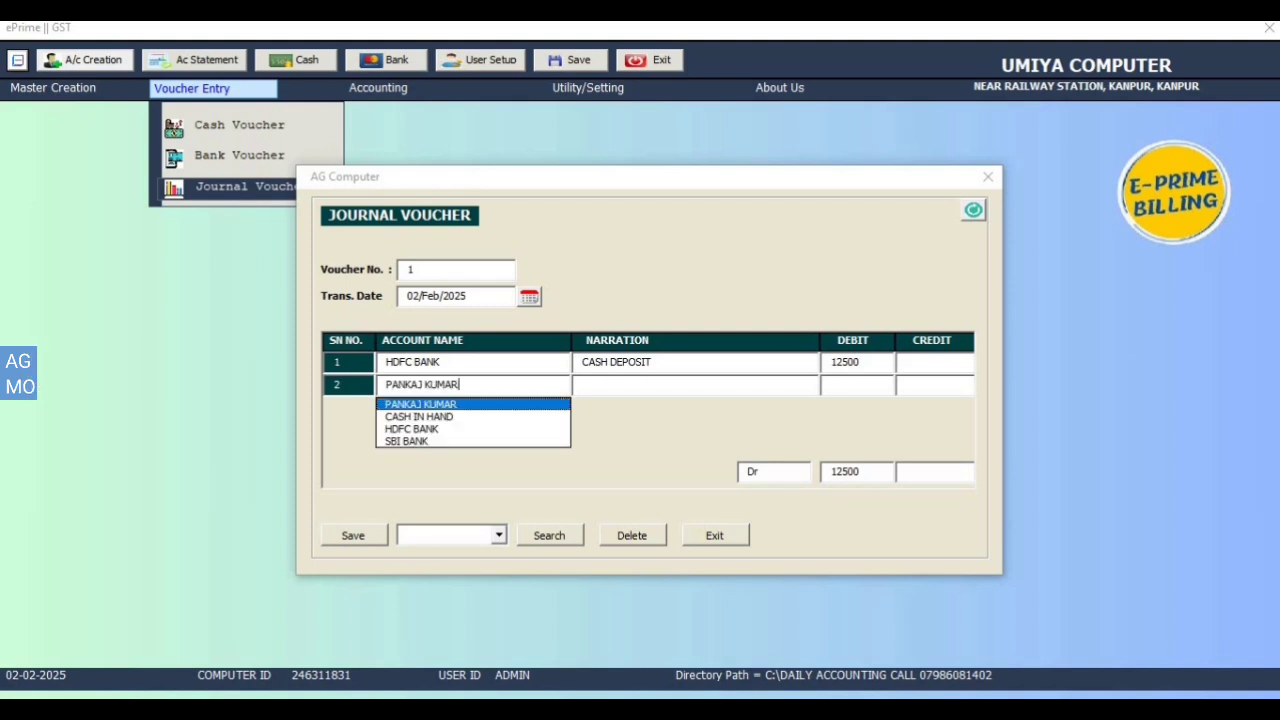
pyautogui.press('Down')
pyautogui.press('Return')
pyautogui.press('Return')
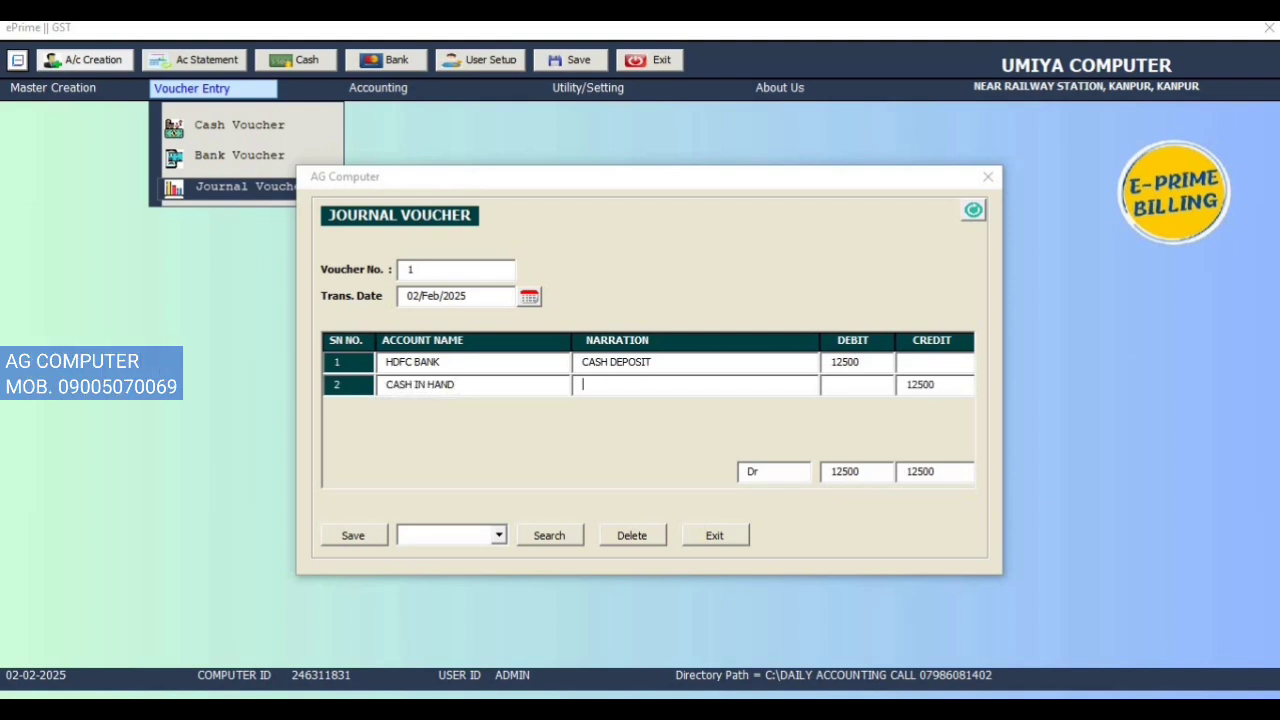
pyautogui.press('Down')
pyautogui.press('Down')
pyautogui.press('Down')
pyautogui.press('Down')
pyautogui.press('Down')
pyautogui.press('Down')
pyautogui.press('Down')
pyautogui.press('Down')
pyautogui.press('Down')
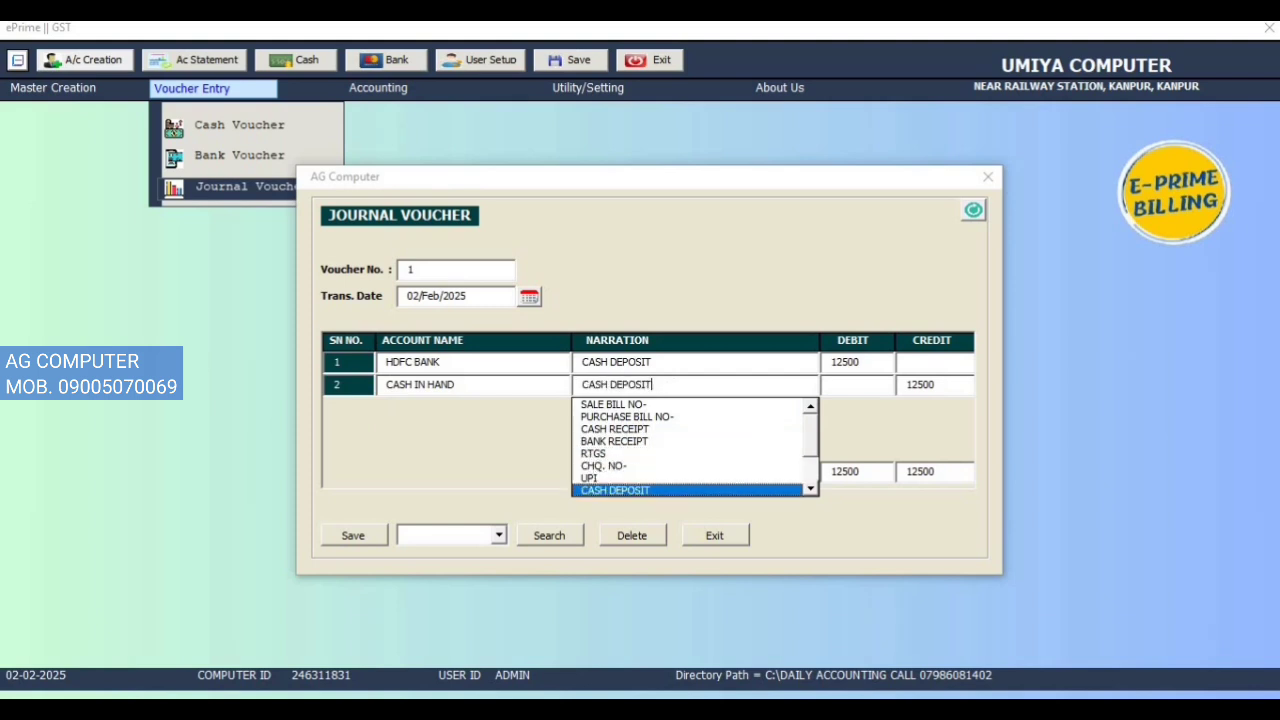
pyautogui.press('Down')
pyautogui.press('Down')
pyautogui.press('Up')
pyautogui.press('Return')
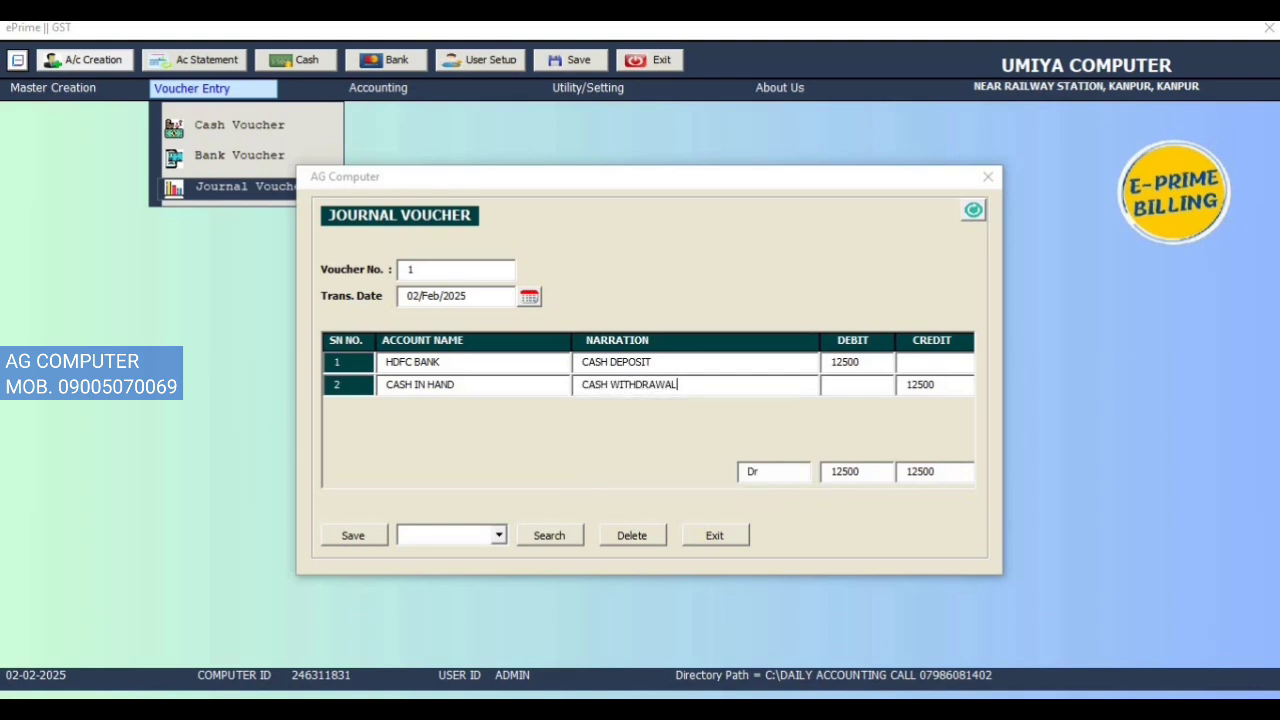
pyautogui.click(936, 381)
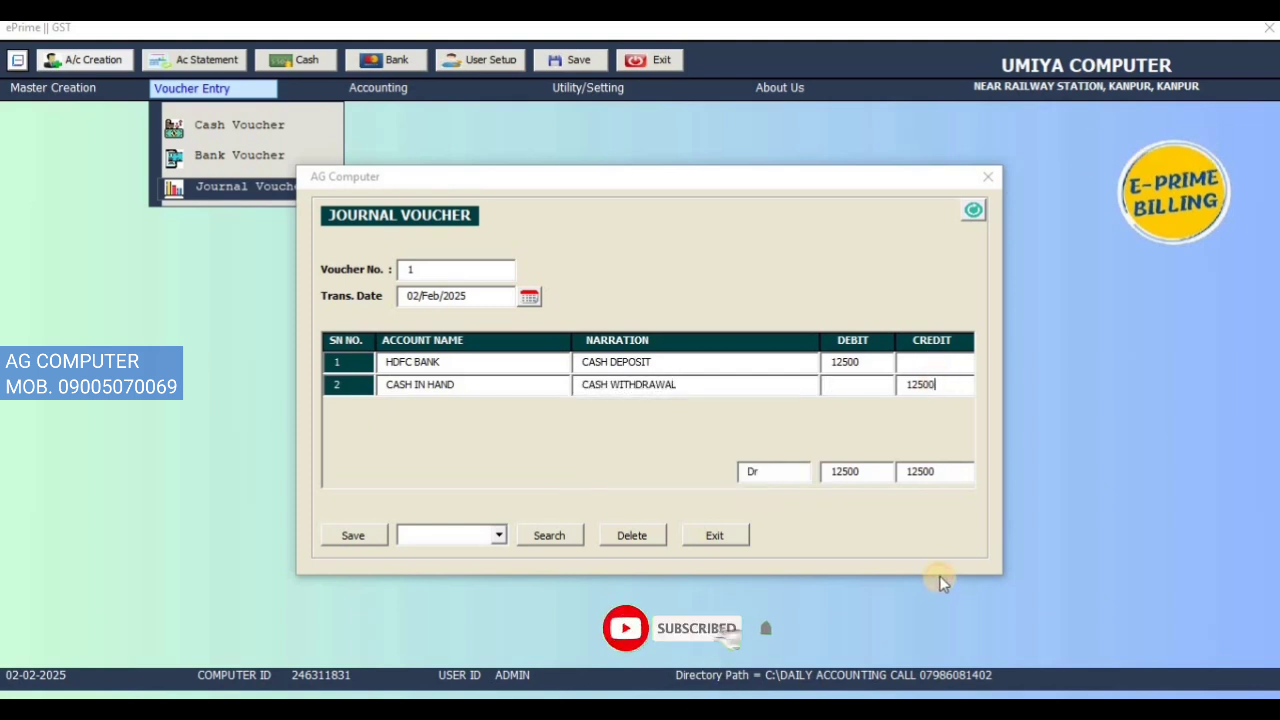
pyautogui.click(856, 388)
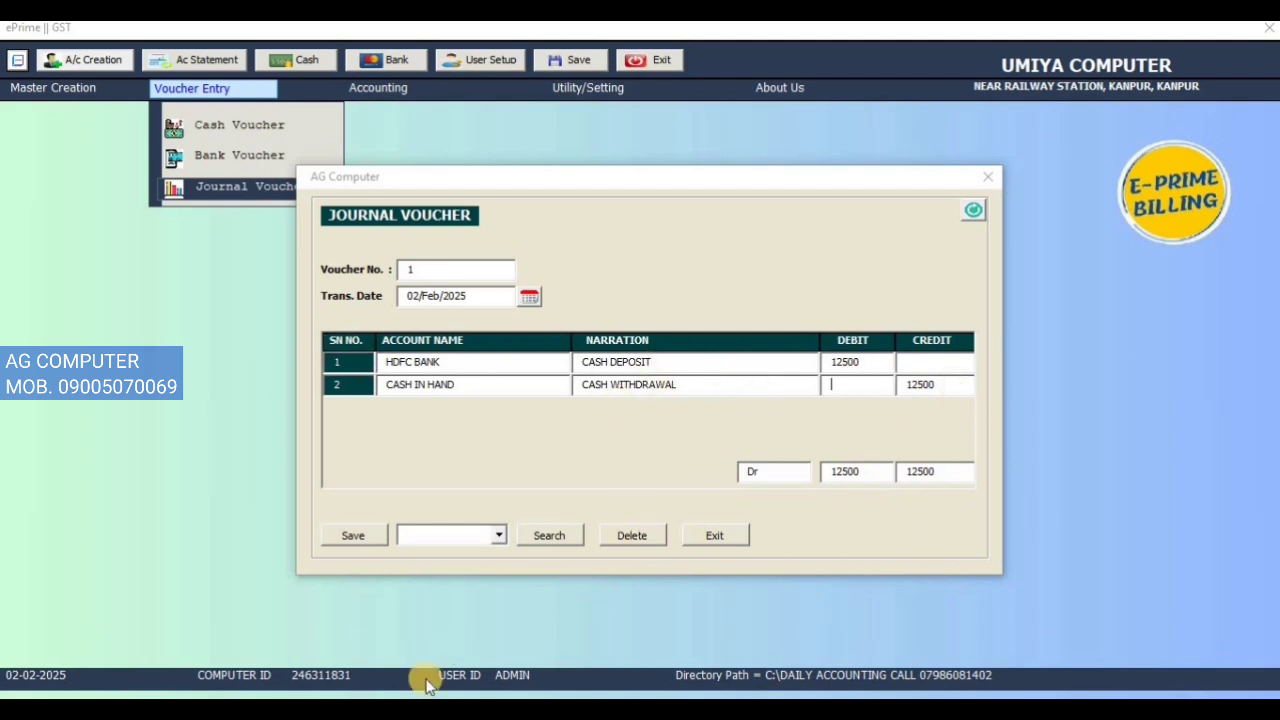
pyautogui.click(355, 537)
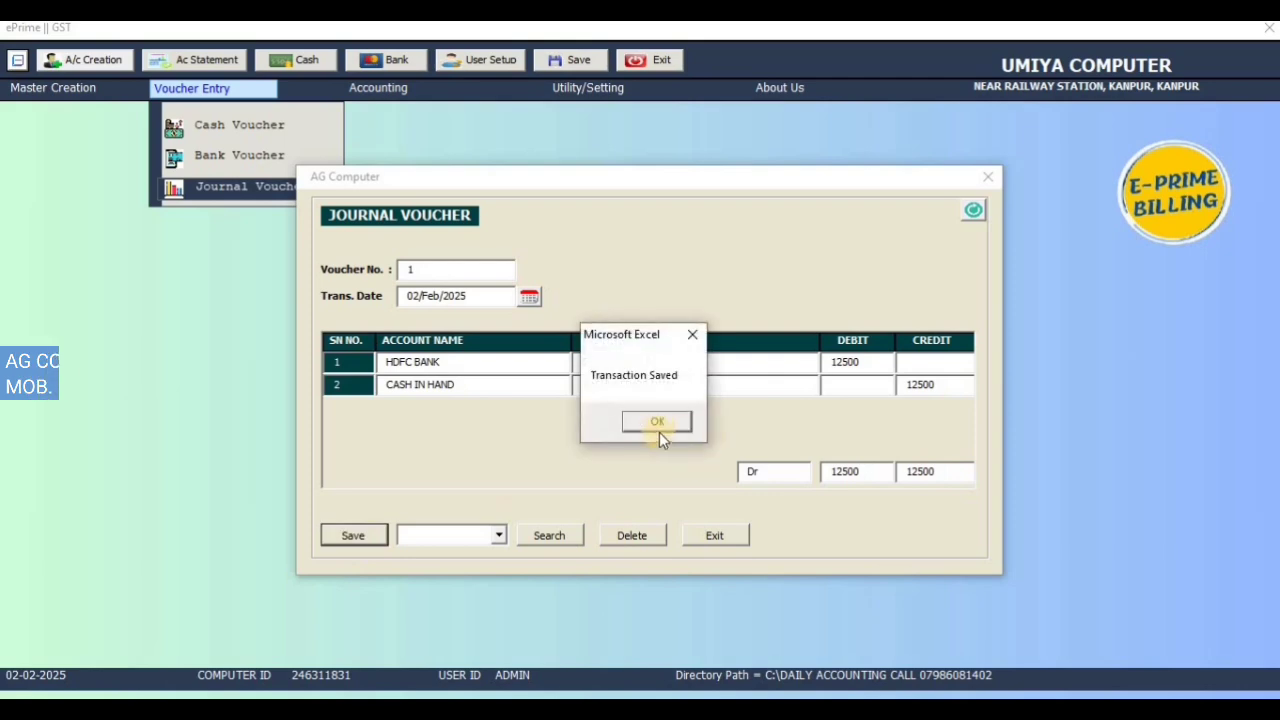
pyautogui.click(655, 429)
pyautogui.click(990, 178)
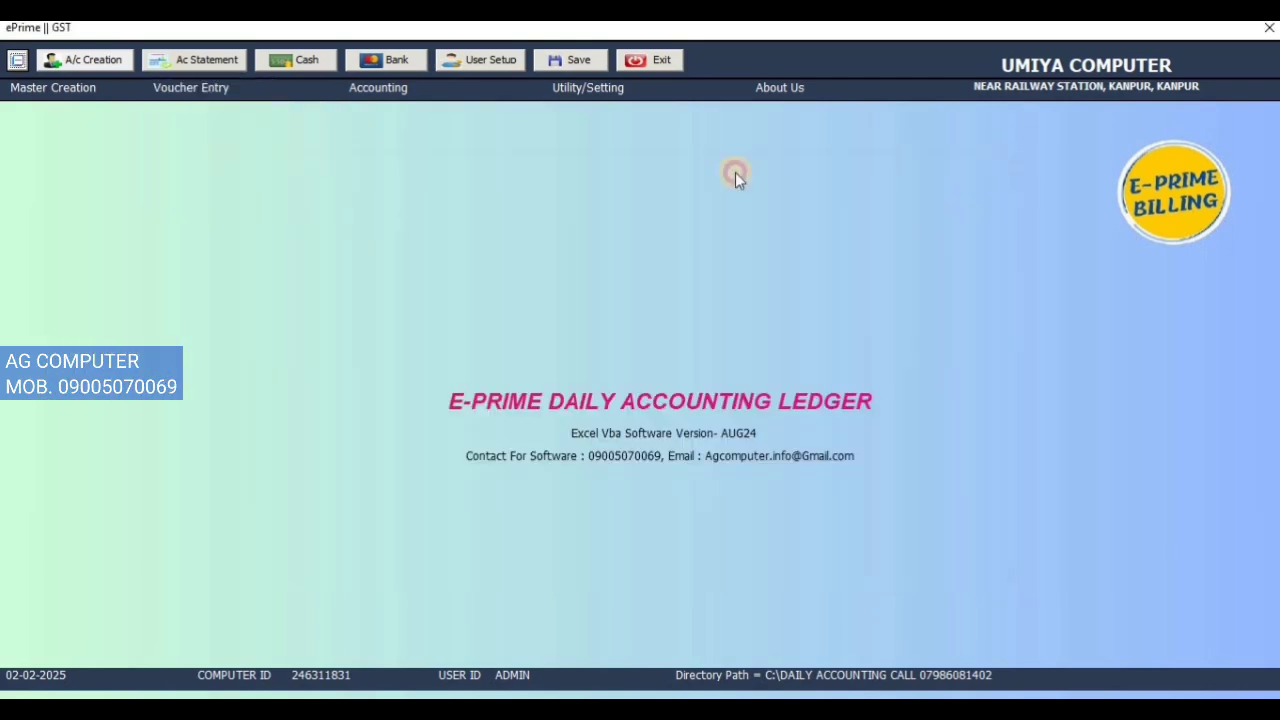
# Step: Show the HDFC BANK account statement and check the CASH DEPOSIT entry and balance
pyautogui.click(389, 88)
pyautogui.click(424, 119)
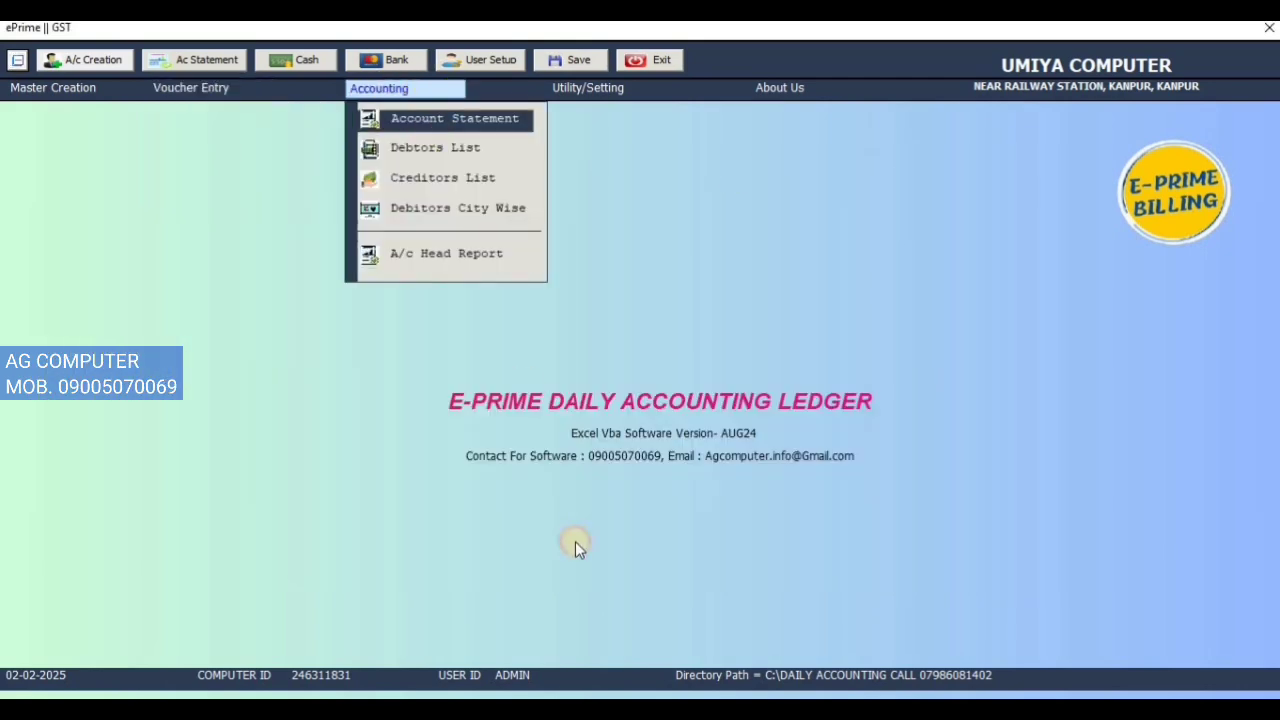
pyautogui.click(606, 289)
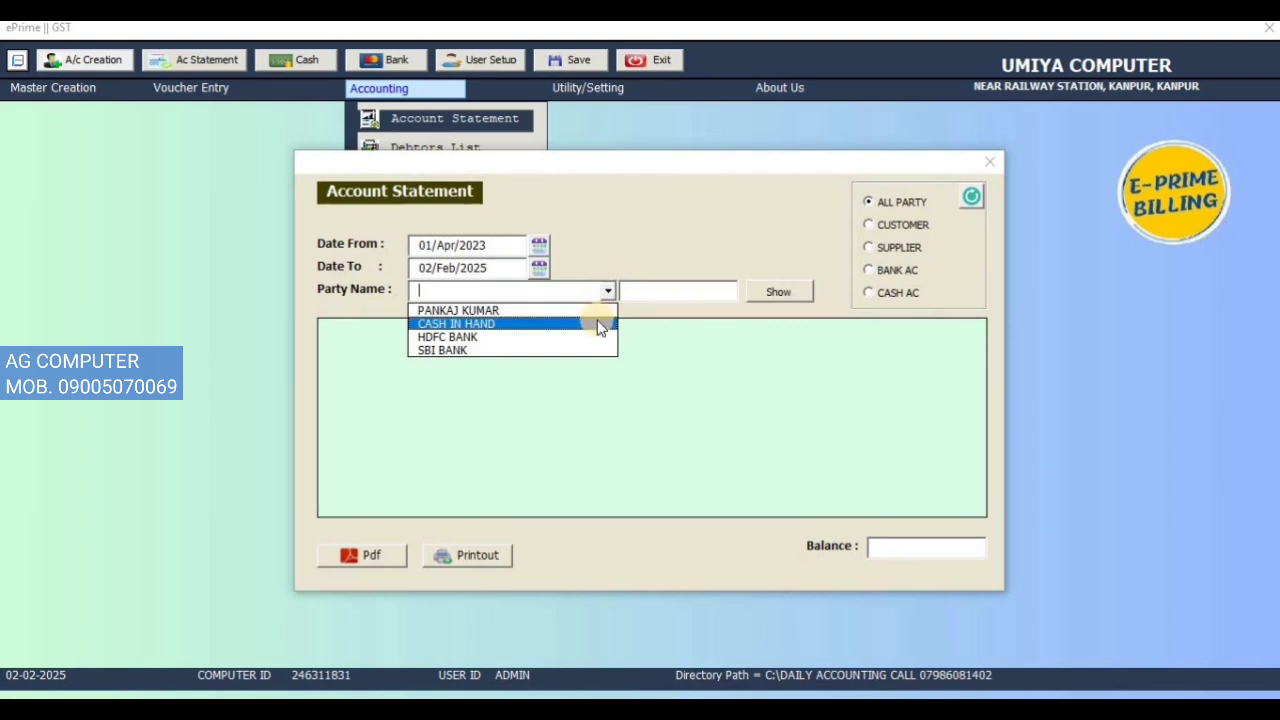
pyautogui.click(597, 337)
pyautogui.click(770, 291)
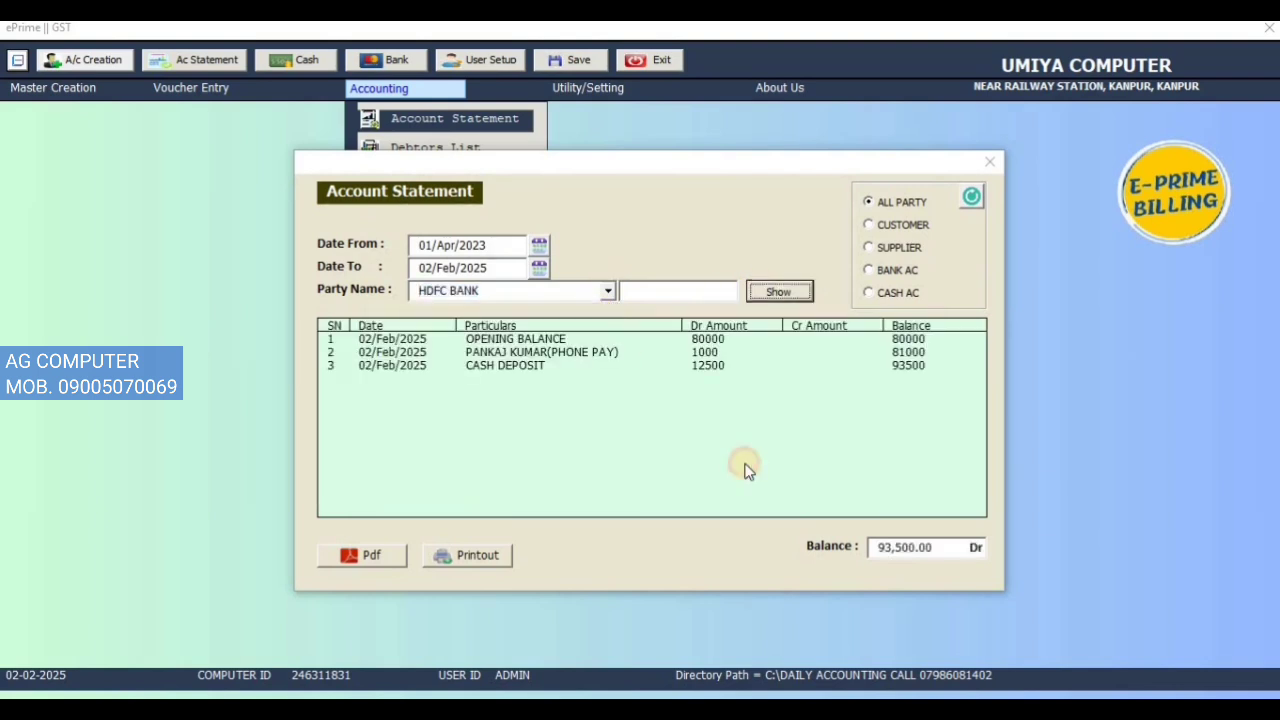
pyautogui.click(872, 355)
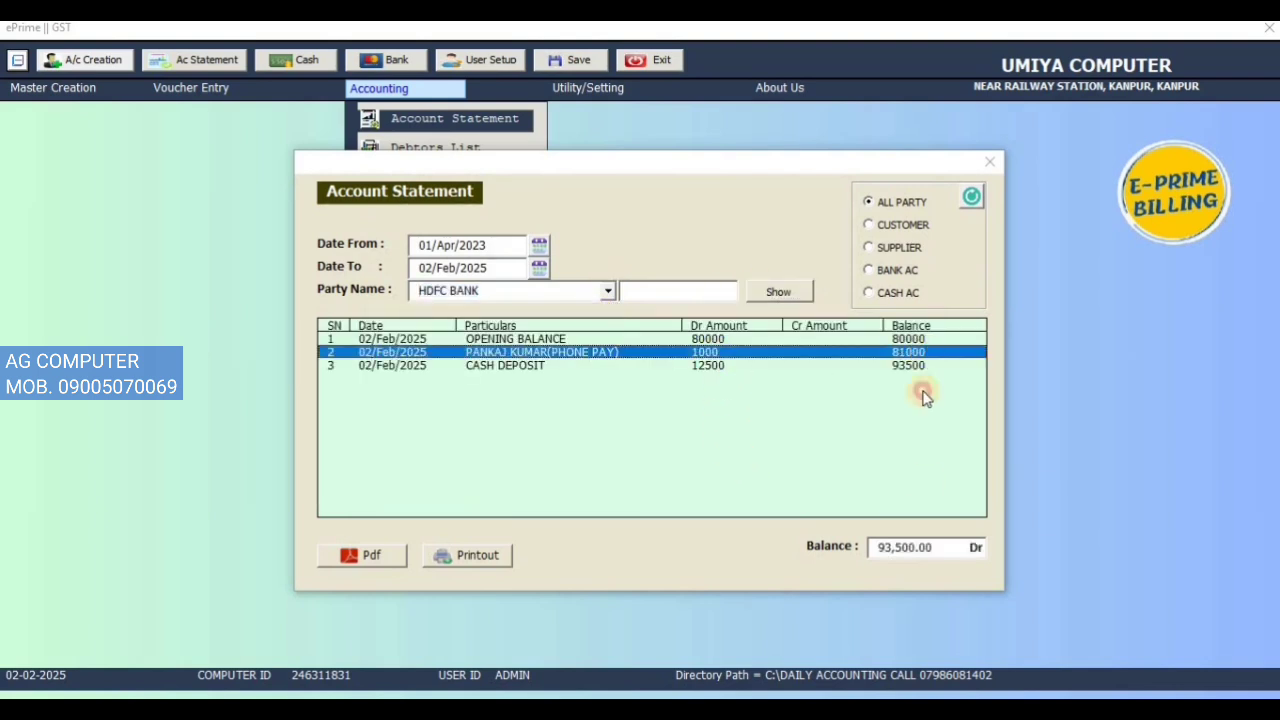
pyautogui.click(492, 368)
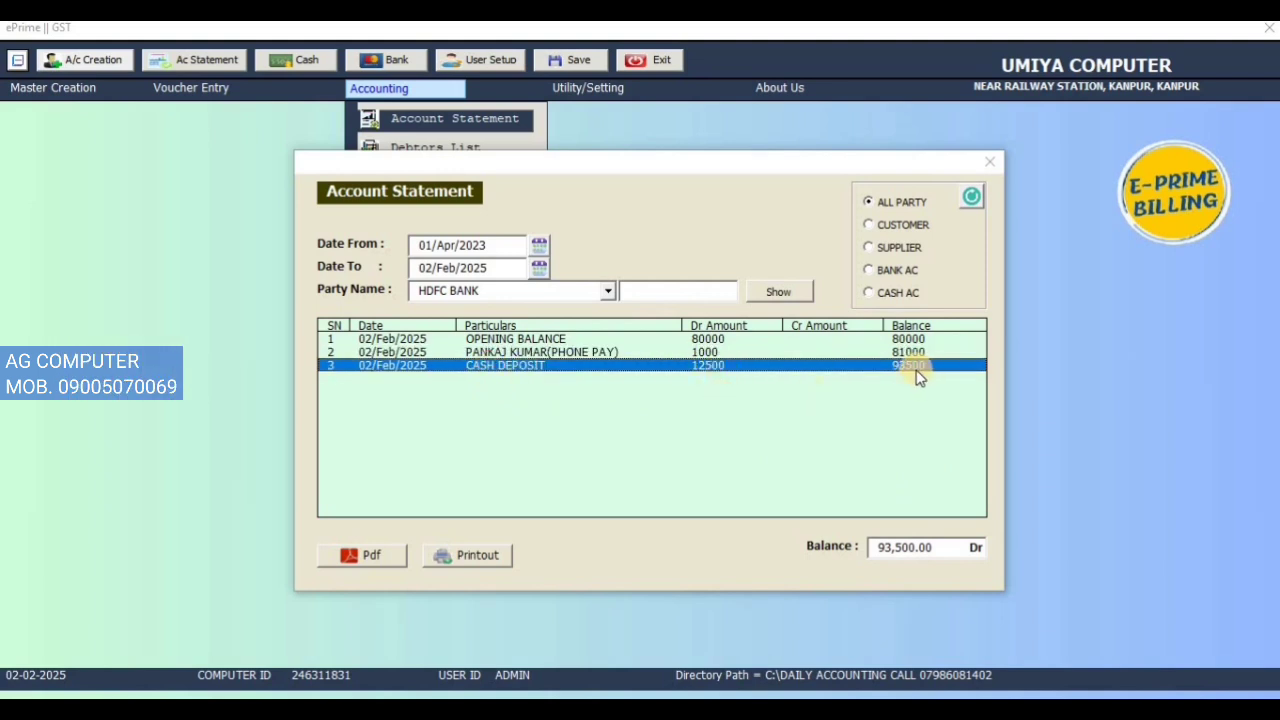
# Step: Show the CASH IN HAND statement, checking the 12500 withdrawal and 39,500.00 Dr balance
pyautogui.click(974, 202)
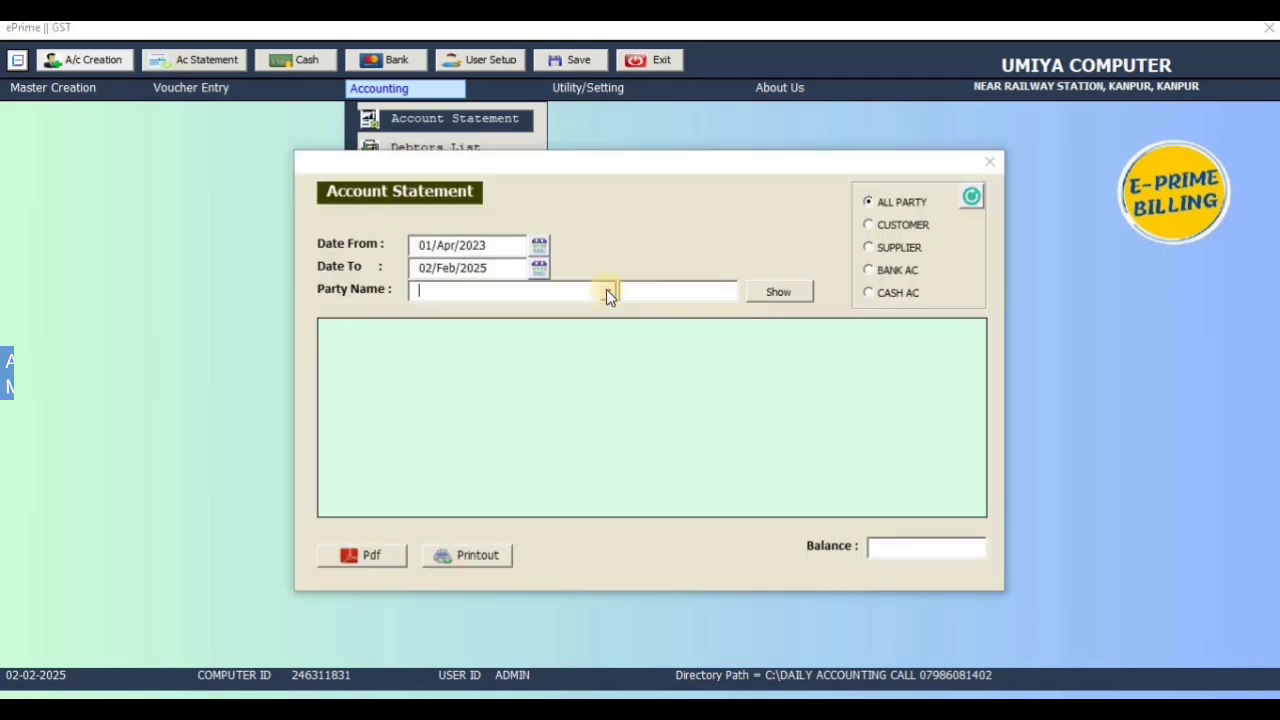
pyautogui.click(607, 291)
pyautogui.click(592, 323)
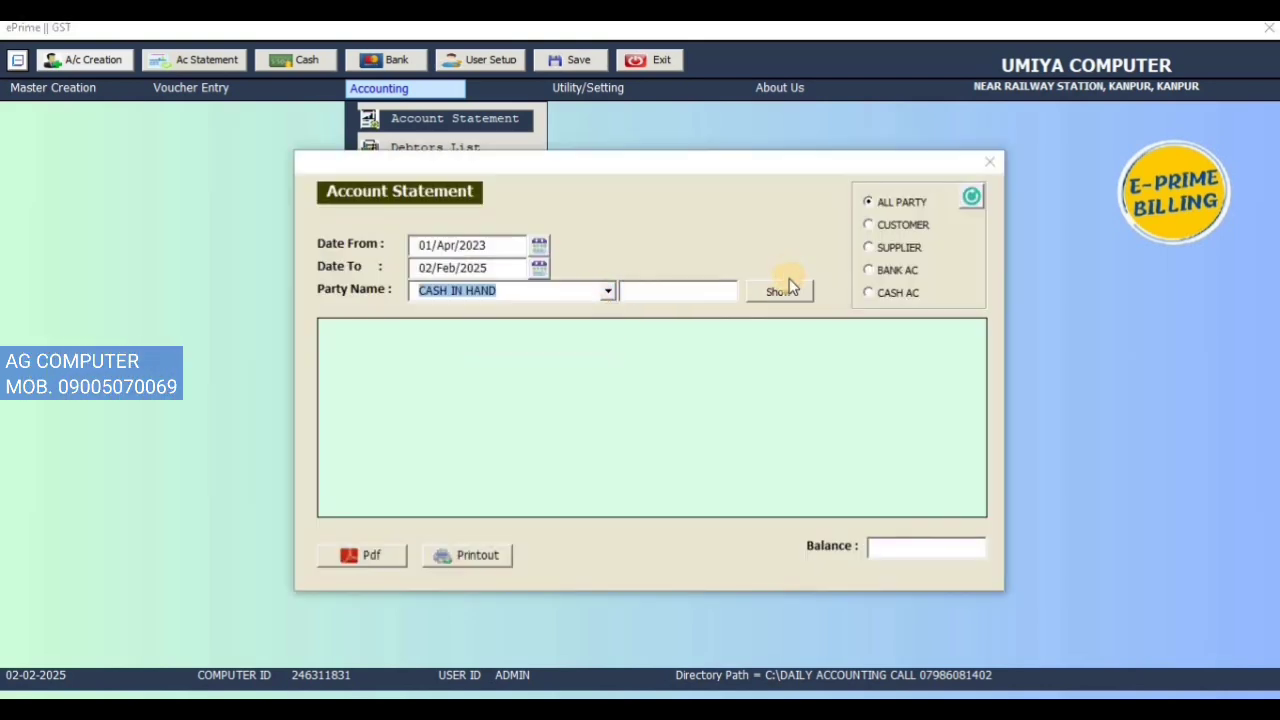
pyautogui.click(785, 290)
pyautogui.click(906, 351)
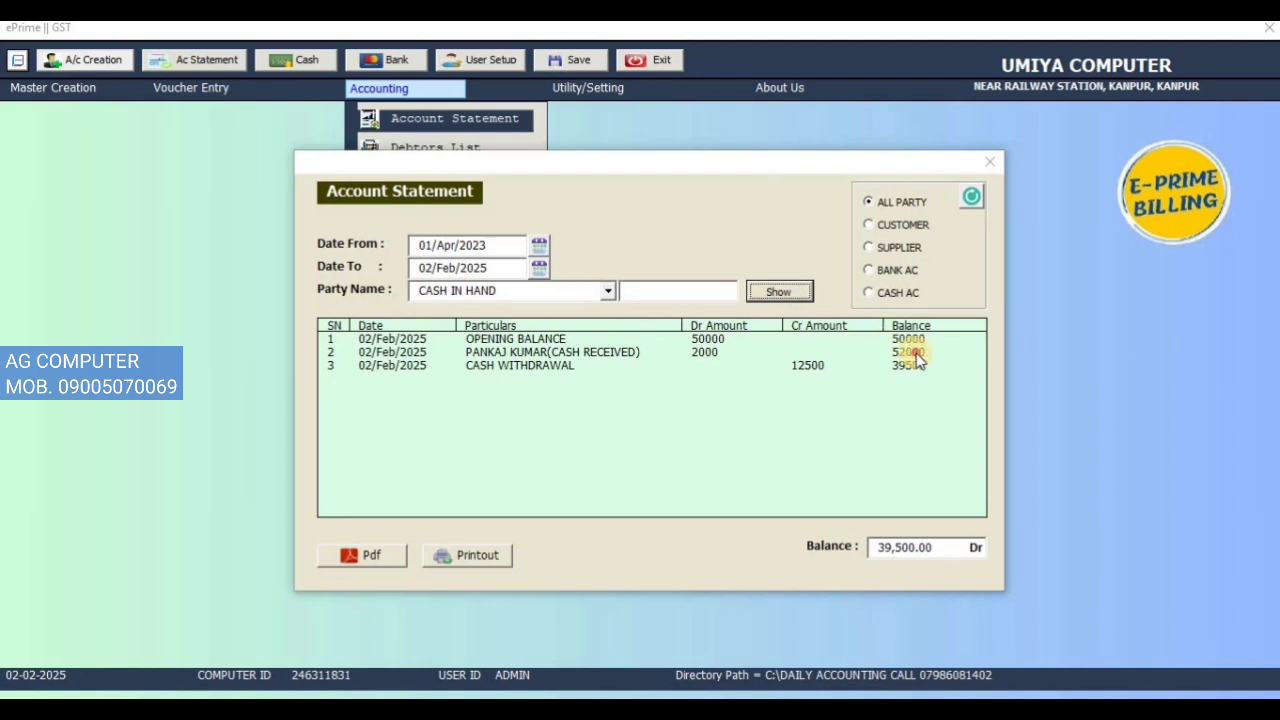
pyautogui.click(857, 470)
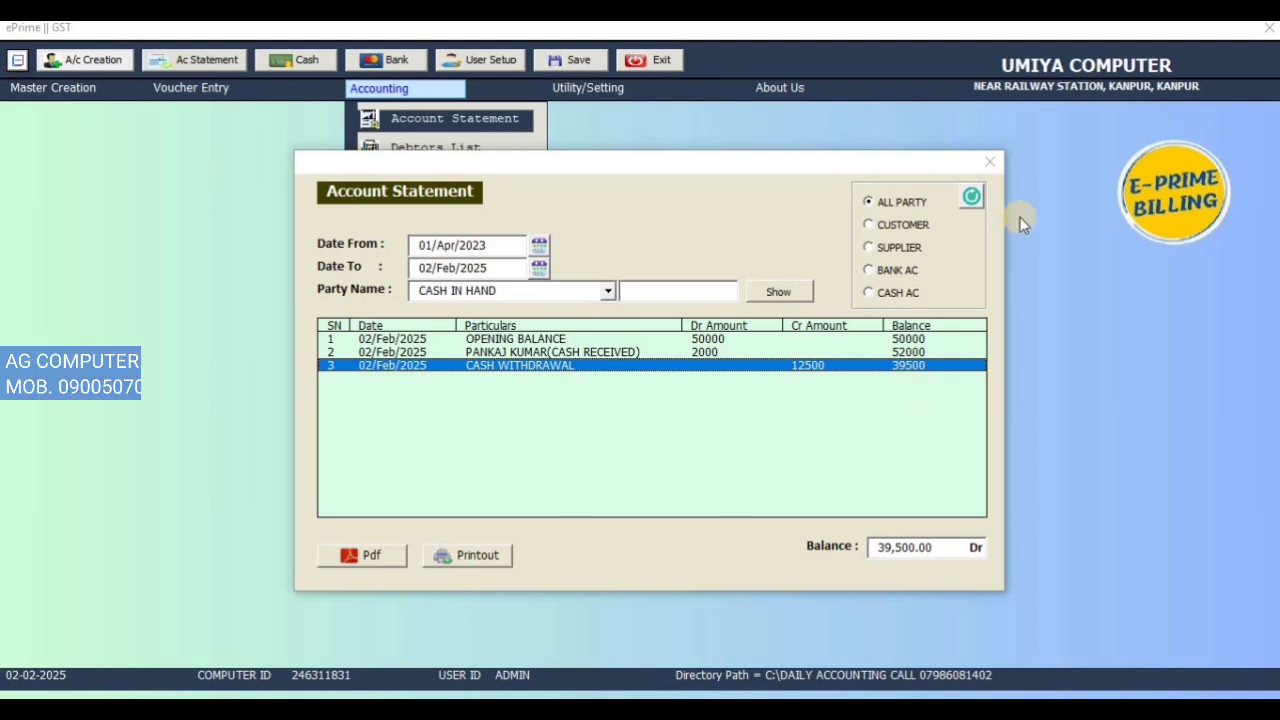
pyautogui.click(989, 161)
# Step: Create and save account AXIS BANK under group BANK with a 500000.00 opening balance
pyautogui.click(37, 89)
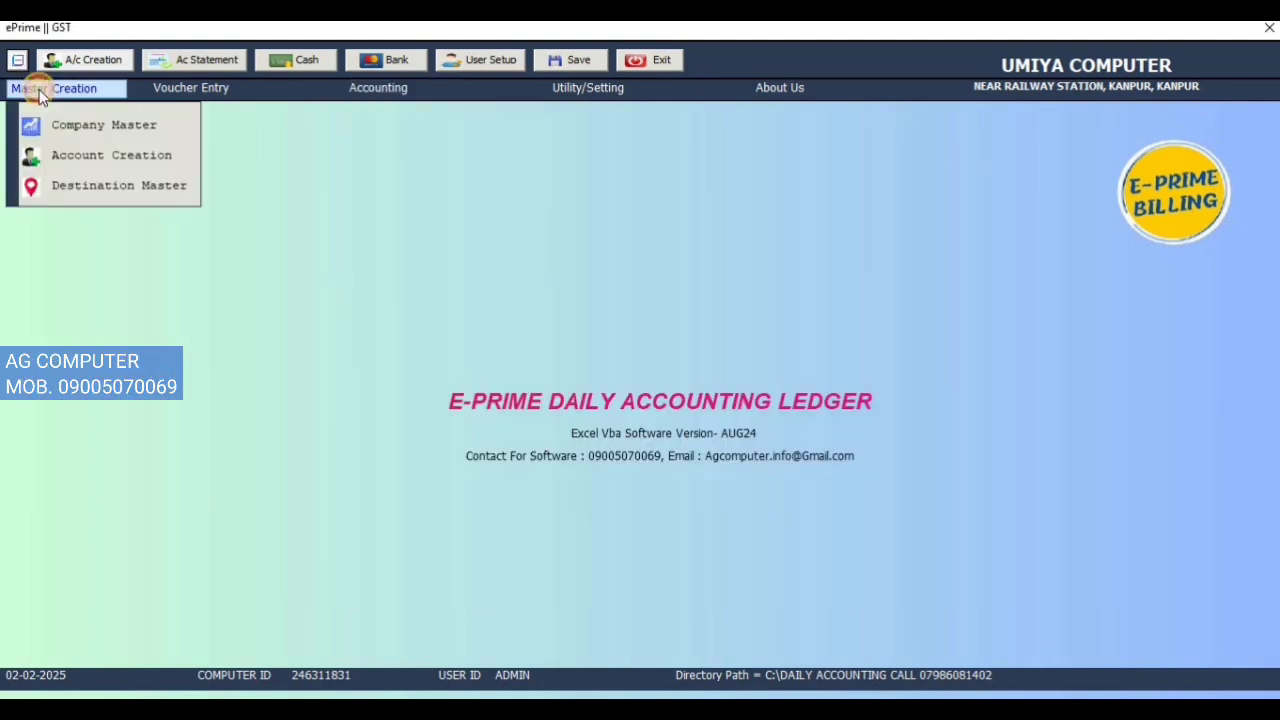
pyautogui.click(71, 157)
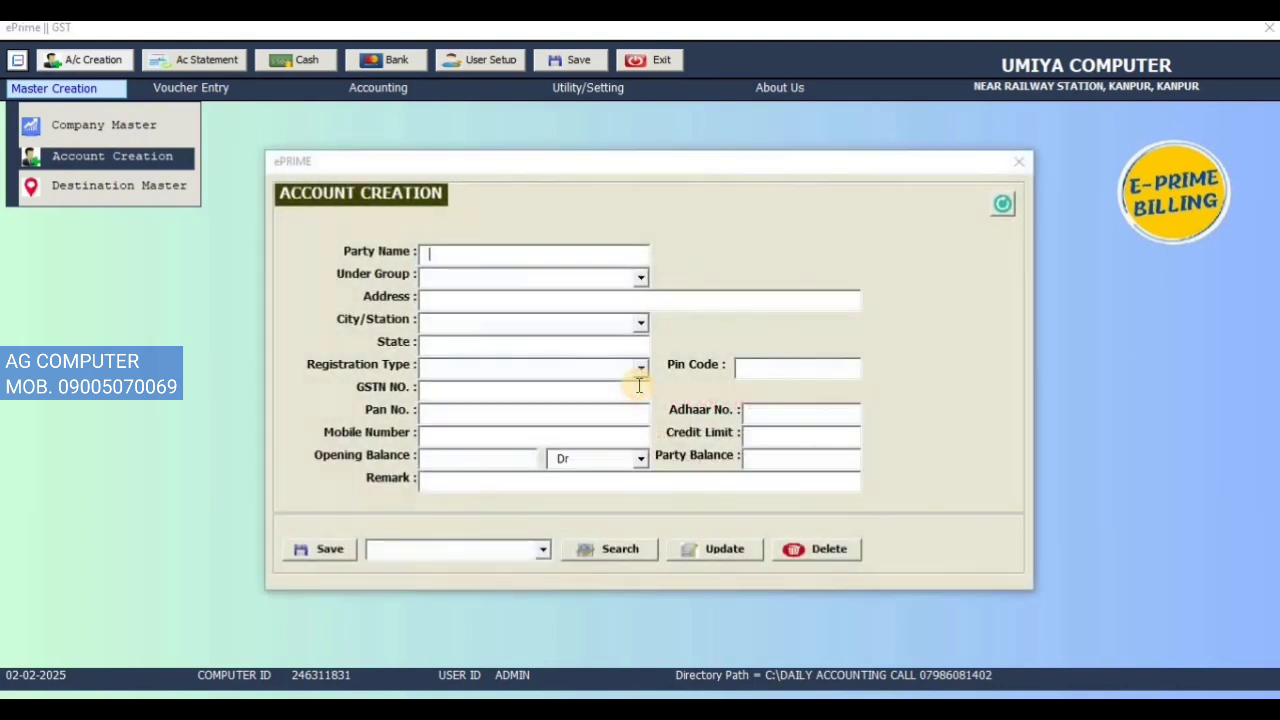
pyautogui.write('A')
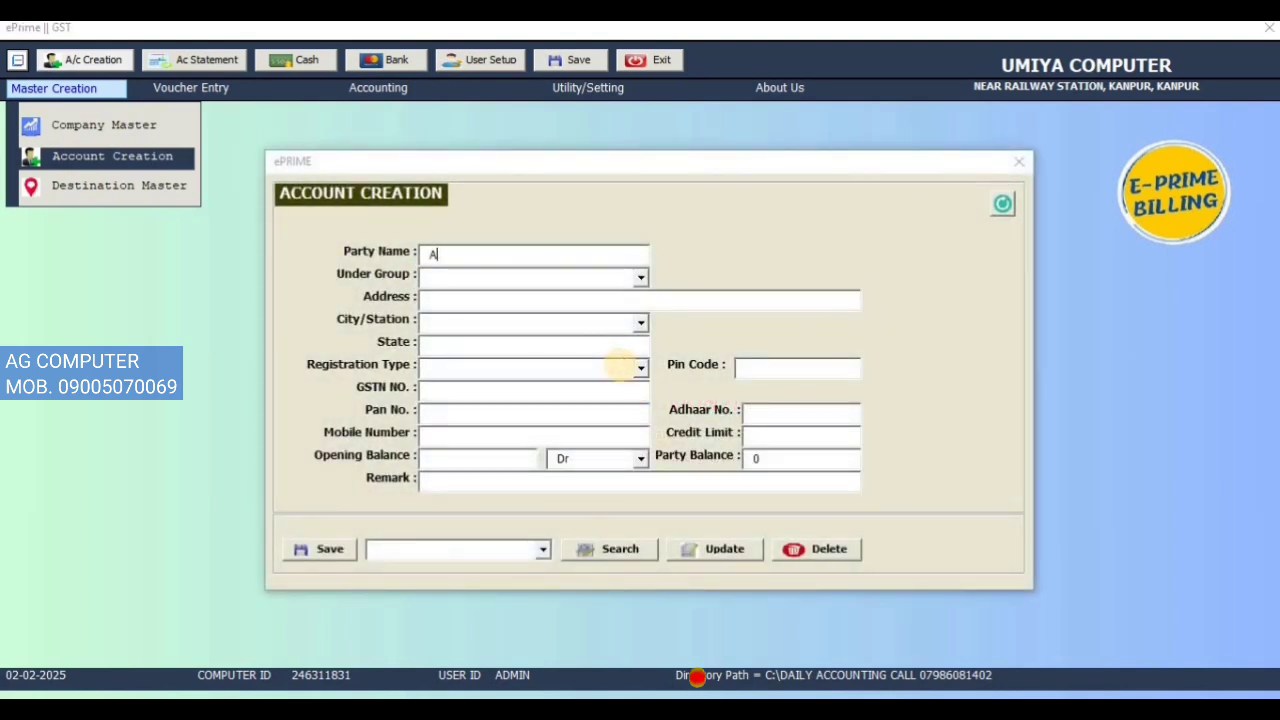
pyautogui.write('XIS')
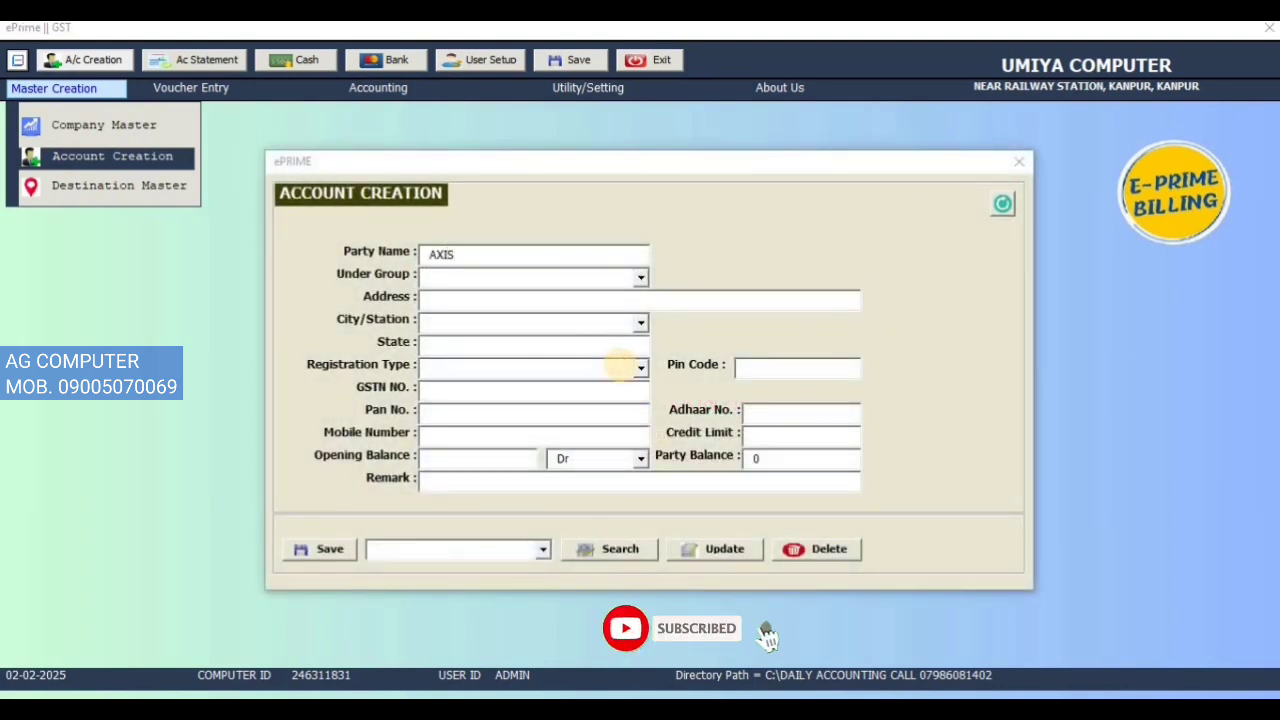
pyautogui.hotkey('shift', 'Home')
pyautogui.press('End')
pyautogui.write('BANK')
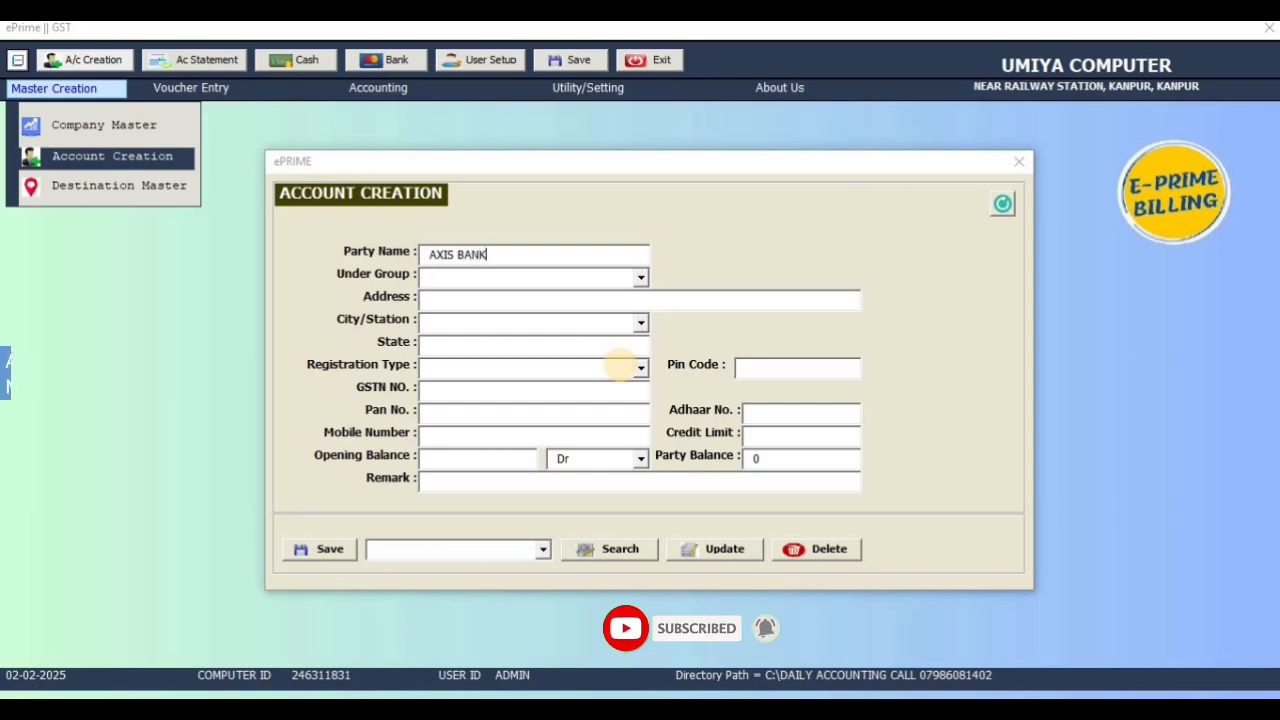
pyautogui.press('Return')
pyautogui.press('Down')
pyautogui.press('Down')
pyautogui.press('Down')
pyautogui.press('Return')
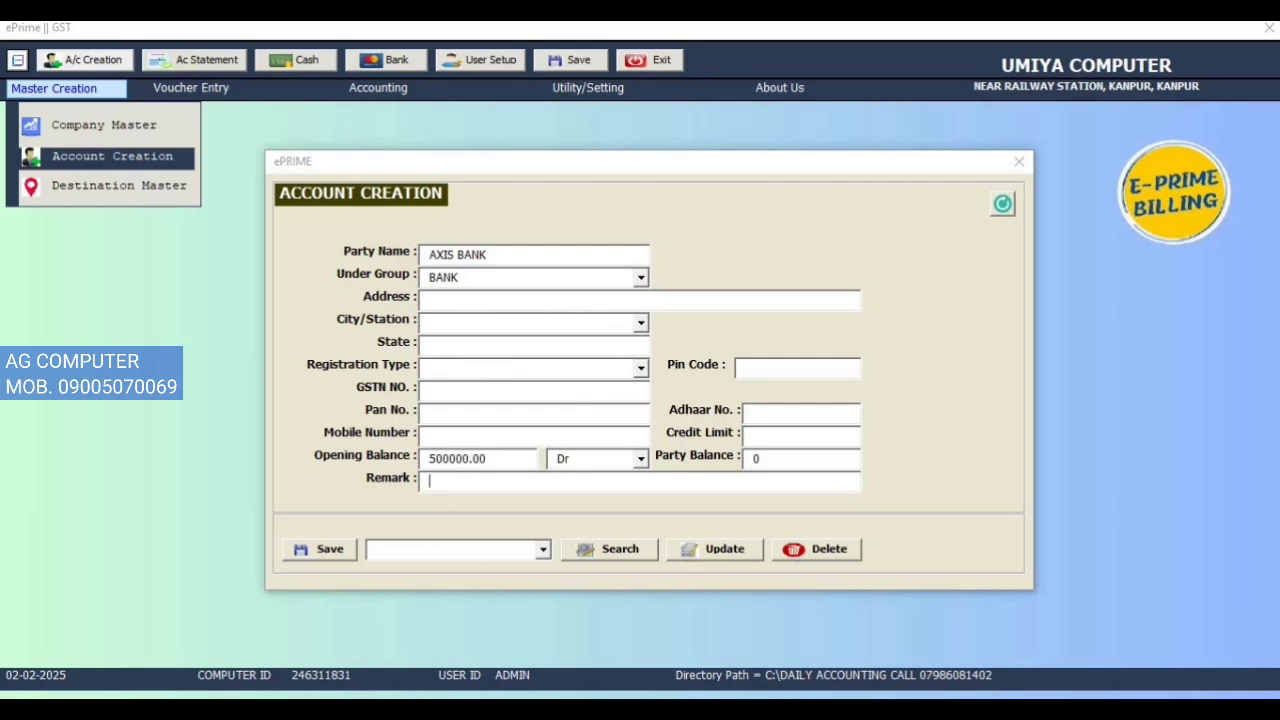
pyautogui.click(337, 550)
pyautogui.click(660, 420)
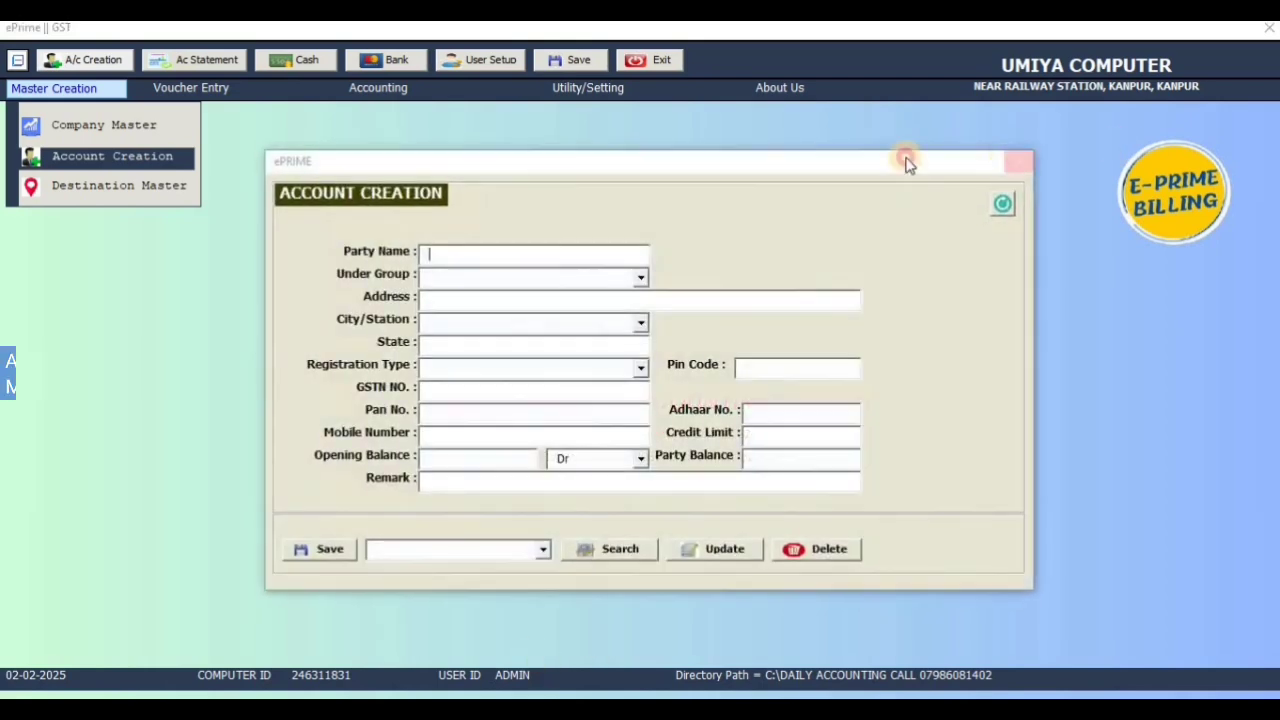
pyautogui.click(1018, 161)
pyautogui.click(262, 88)
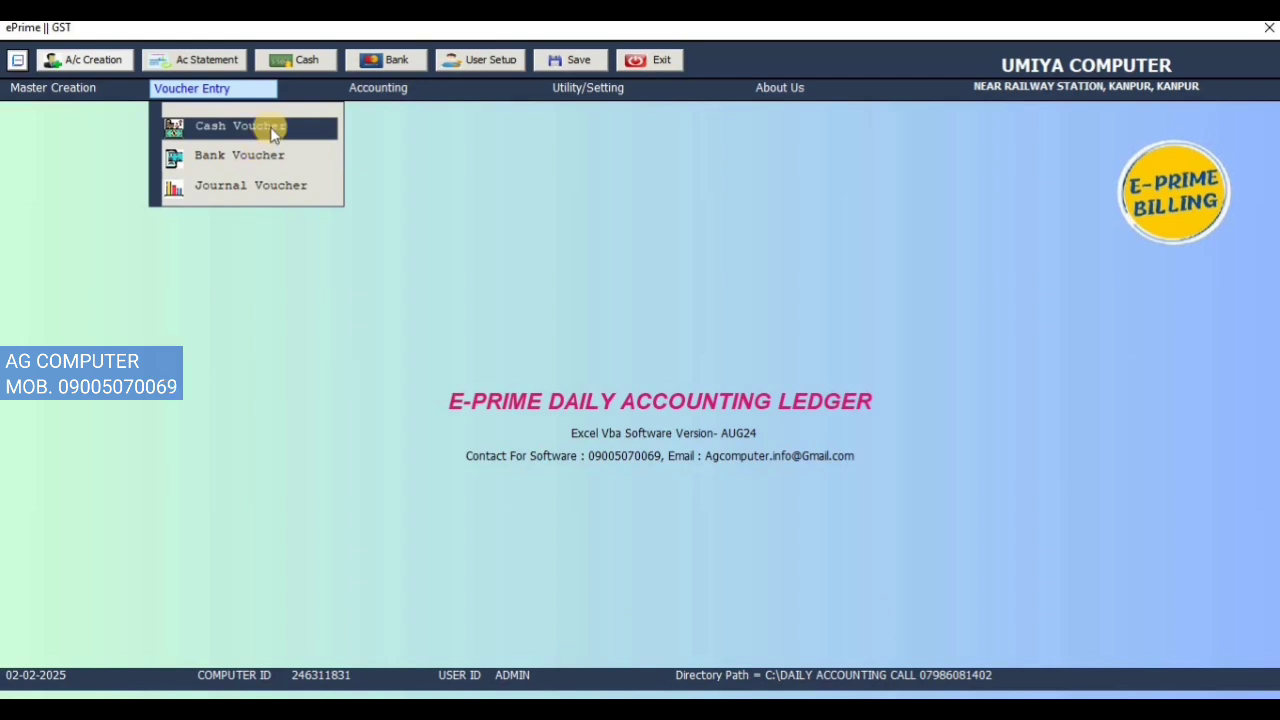
# Step: Start a Bank Voucher with AXIS BANK selected as the bank
pyautogui.click(272, 134)
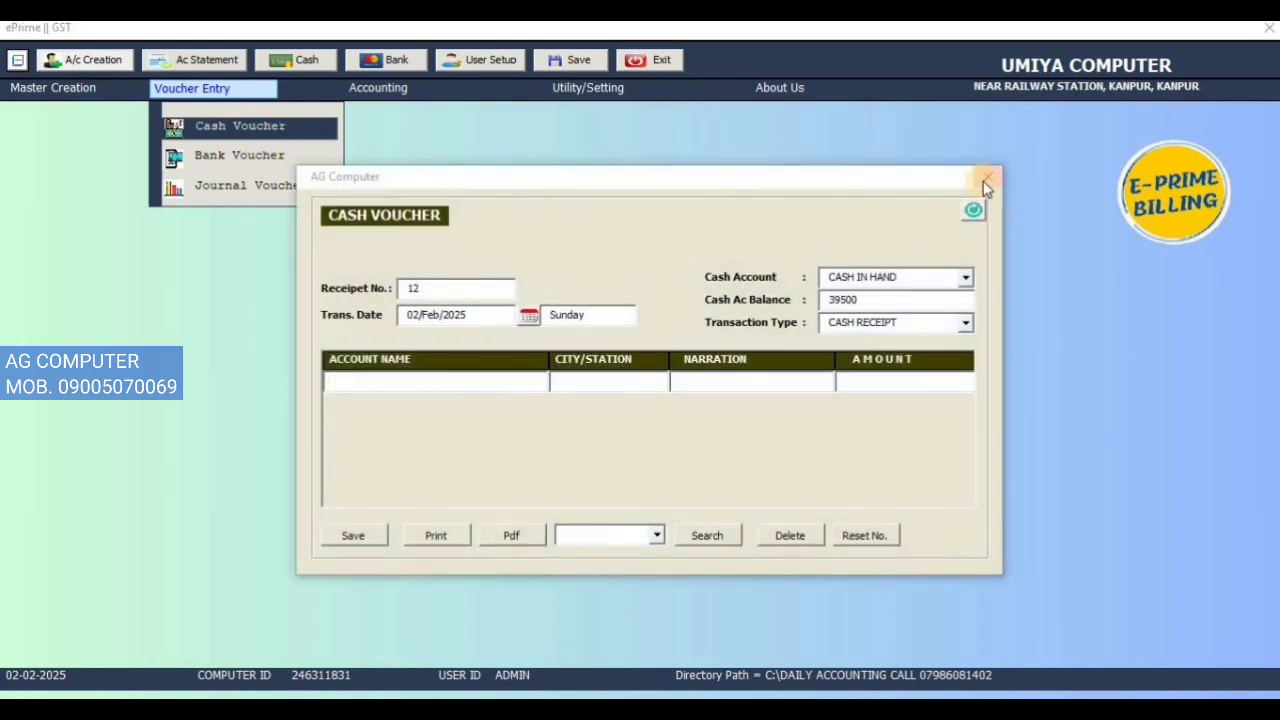
pyautogui.click(985, 180)
pyautogui.click(170, 88)
pyautogui.click(240, 157)
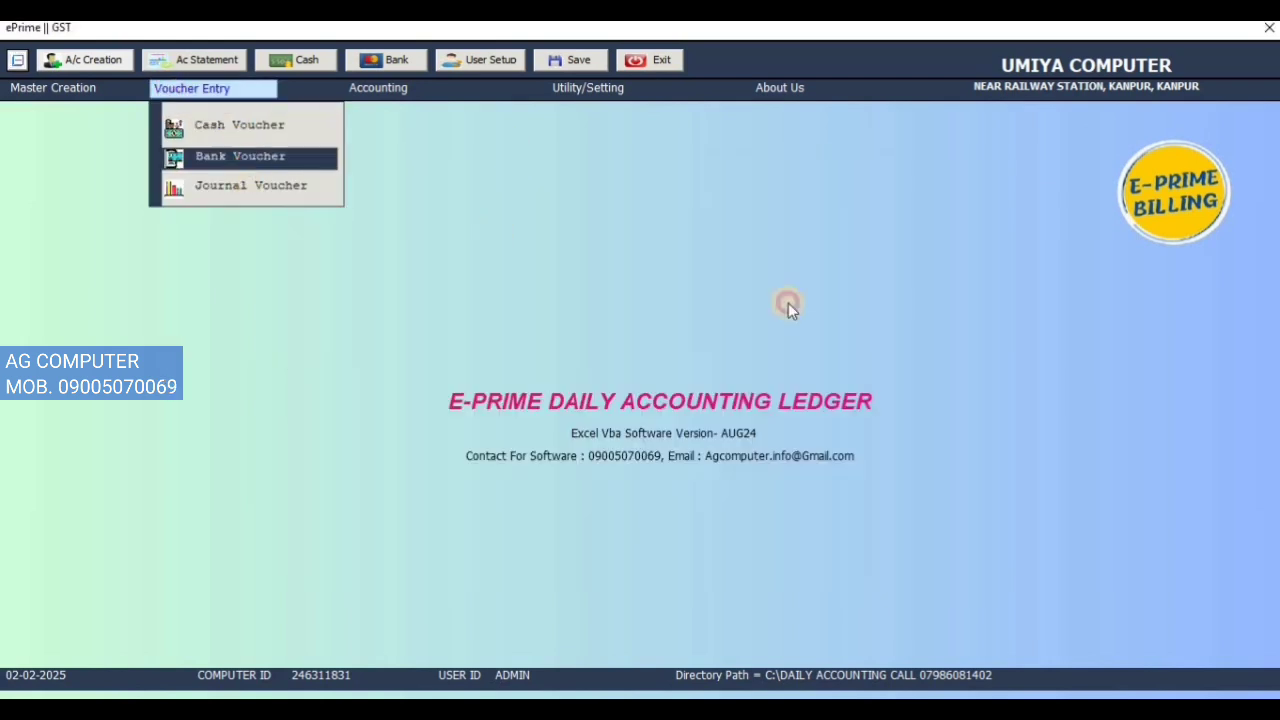
pyautogui.click(965, 279)
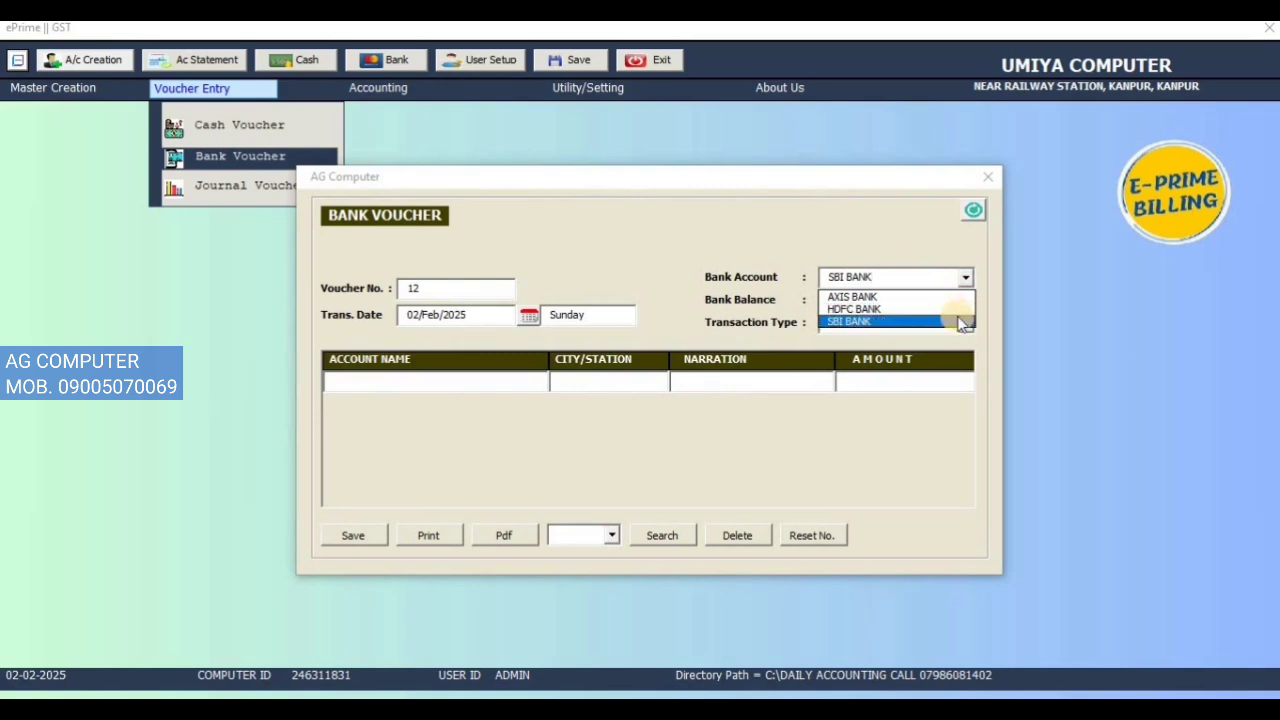
pyautogui.click(955, 297)
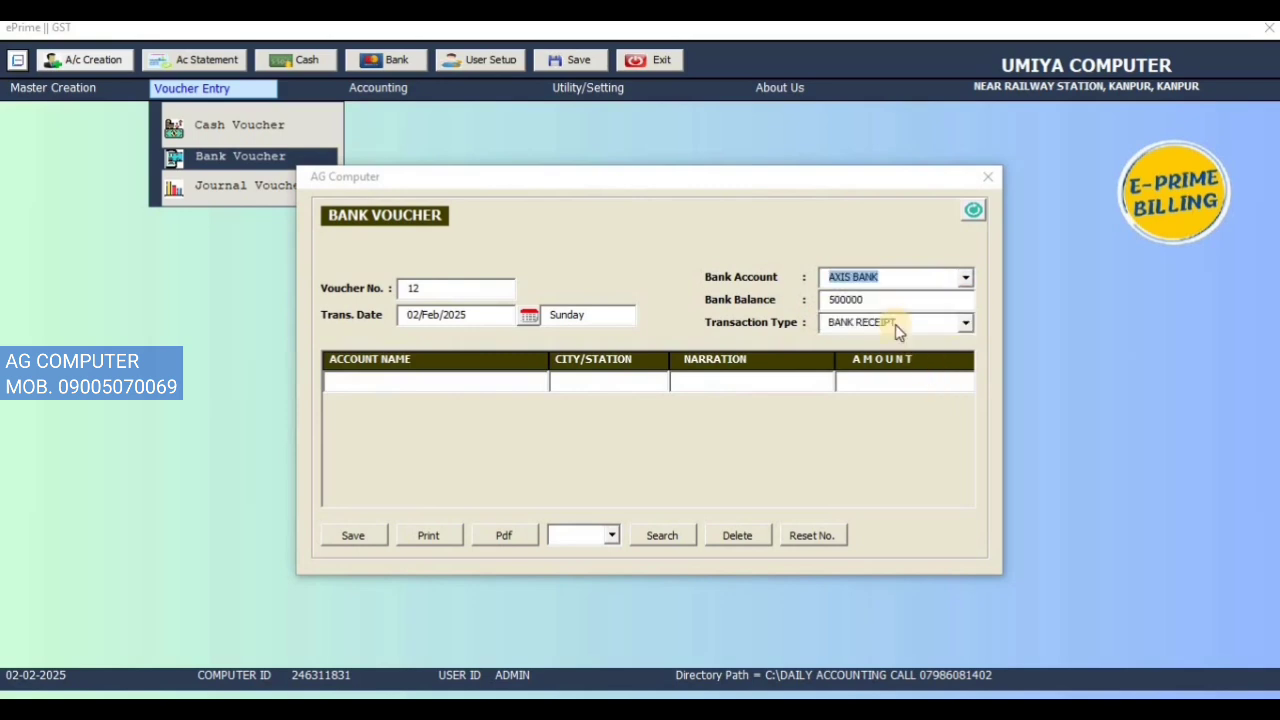
# Step: Enter the party account, narration RTGS, amount 400000 as BANK PAYMENT, and save
pyautogui.click(441, 388)
pyautogui.press('Down')
pyautogui.press('Return')
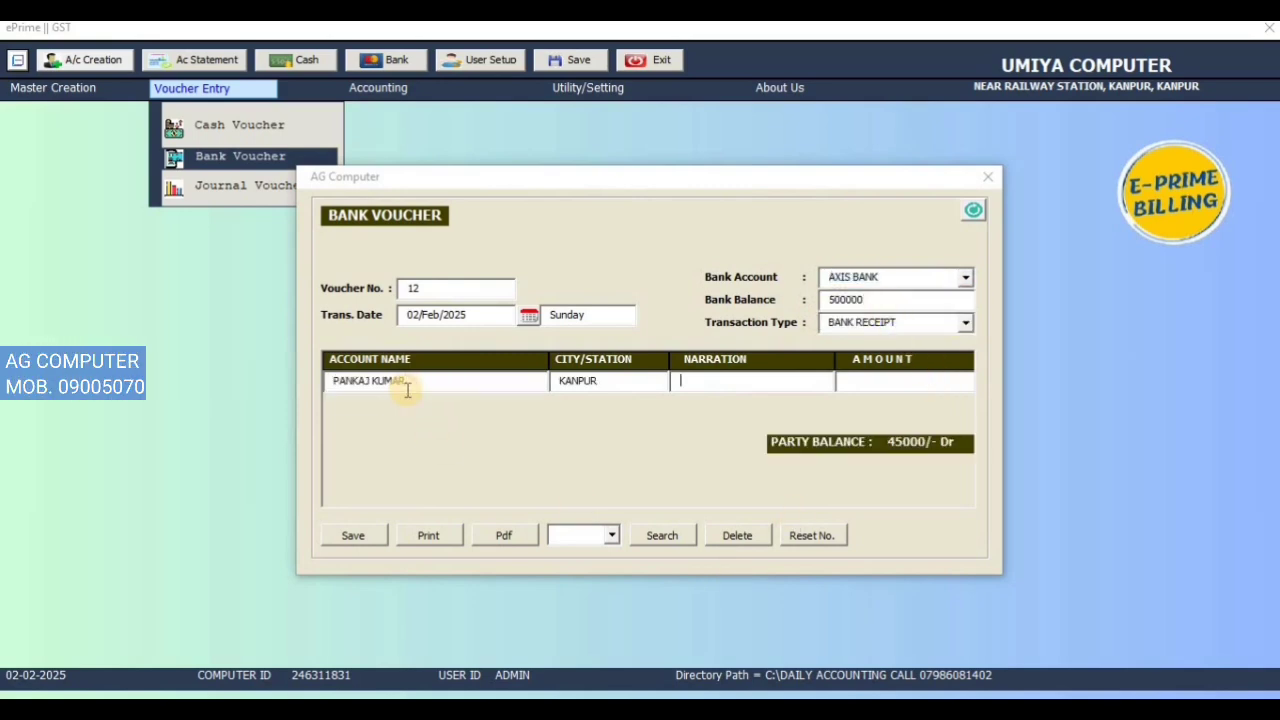
pyautogui.press('Down')
pyautogui.press('Return')
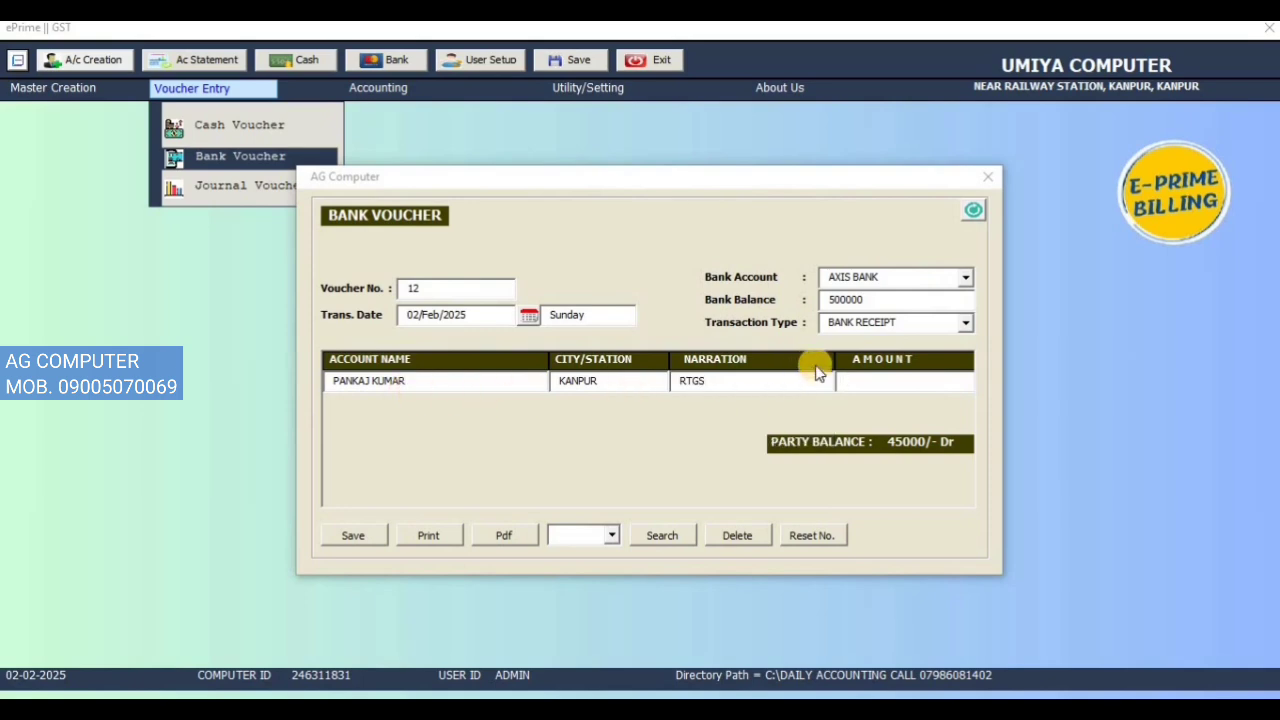
pyautogui.write('400000')
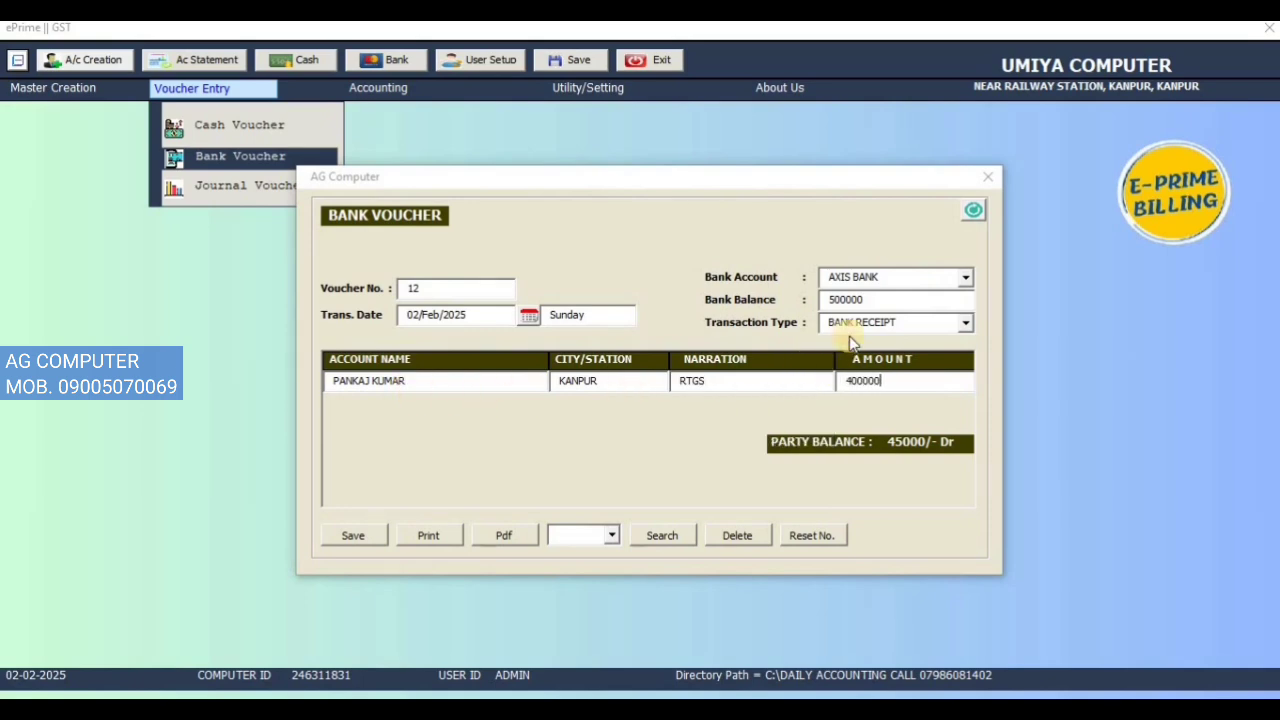
pyautogui.click(848, 322)
pyautogui.click(858, 348)
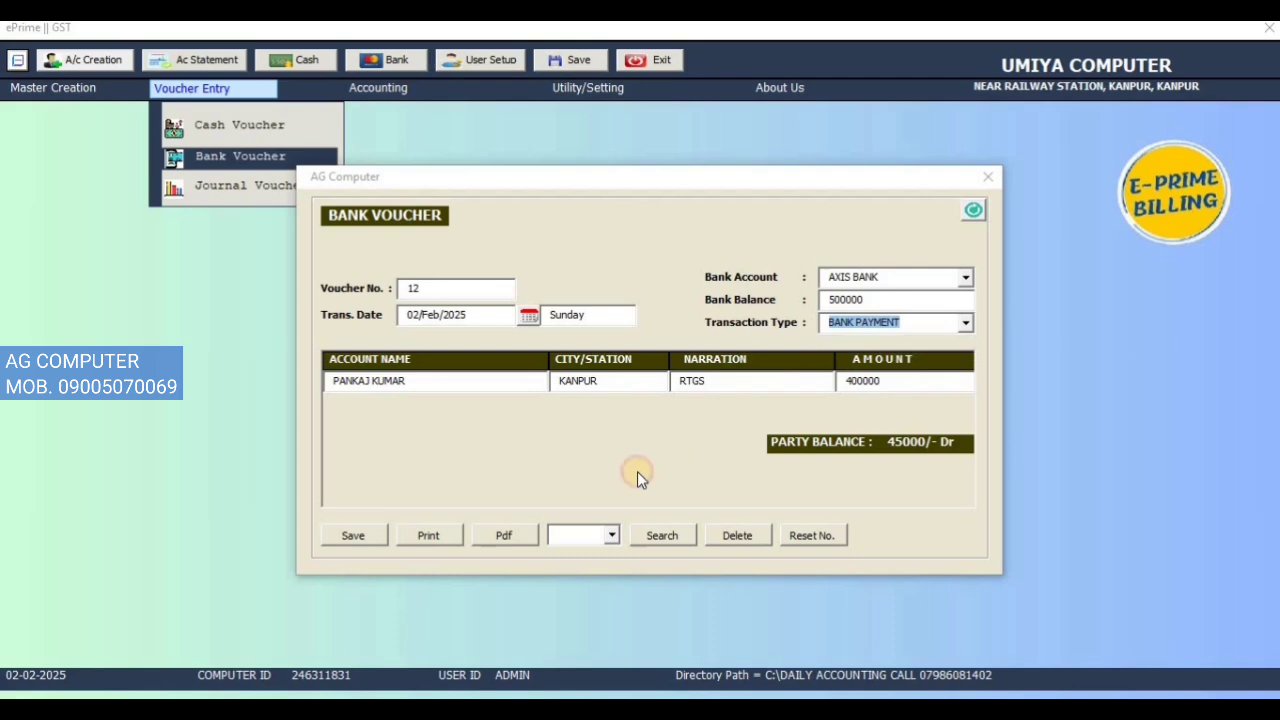
pyautogui.click(355, 535)
pyautogui.click(660, 426)
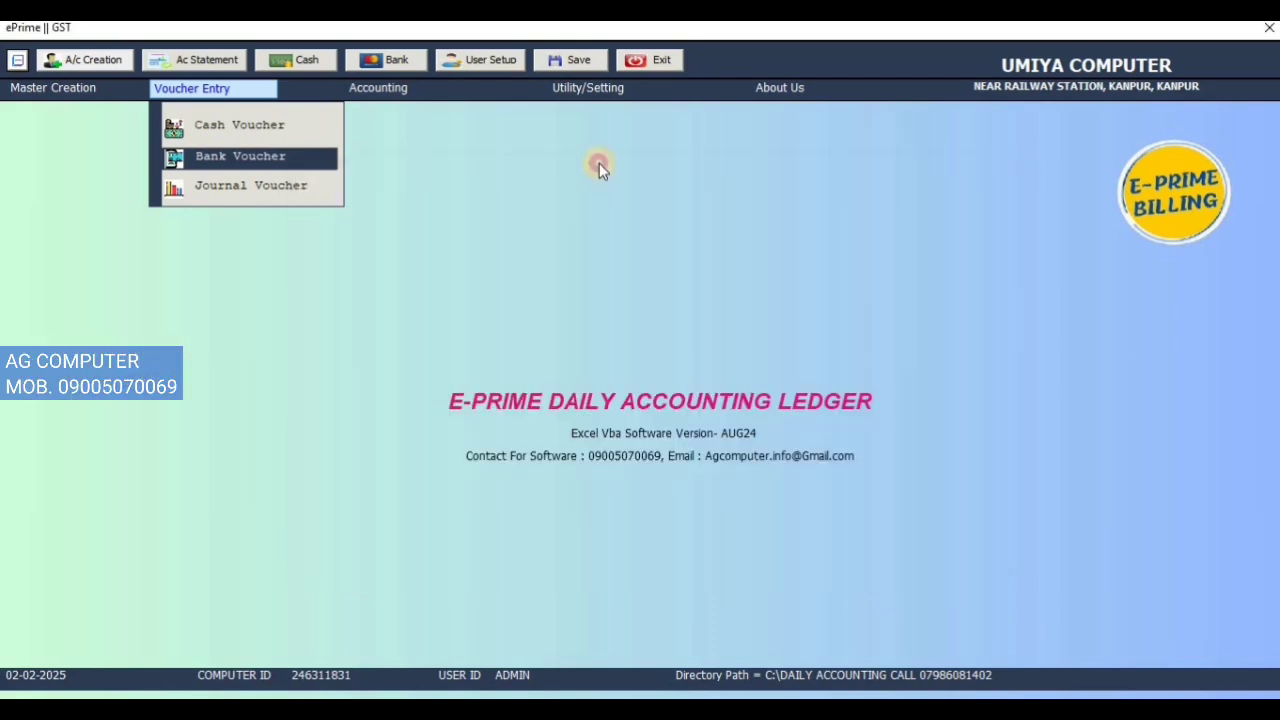
# Step: Show the AXIS BANK statement and check the opening balance, RTGS payment and 100,000.00 Dr balance
pyautogui.click(987, 176)
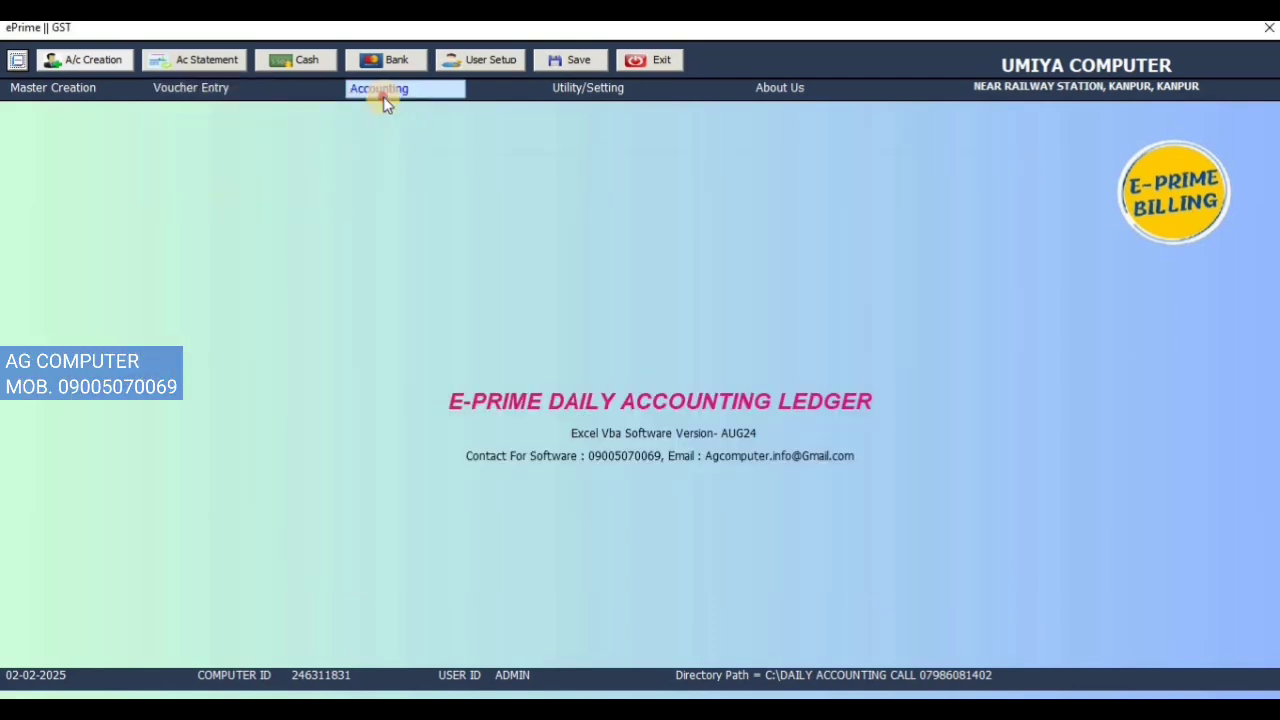
pyautogui.click(385, 98)
pyautogui.click(394, 118)
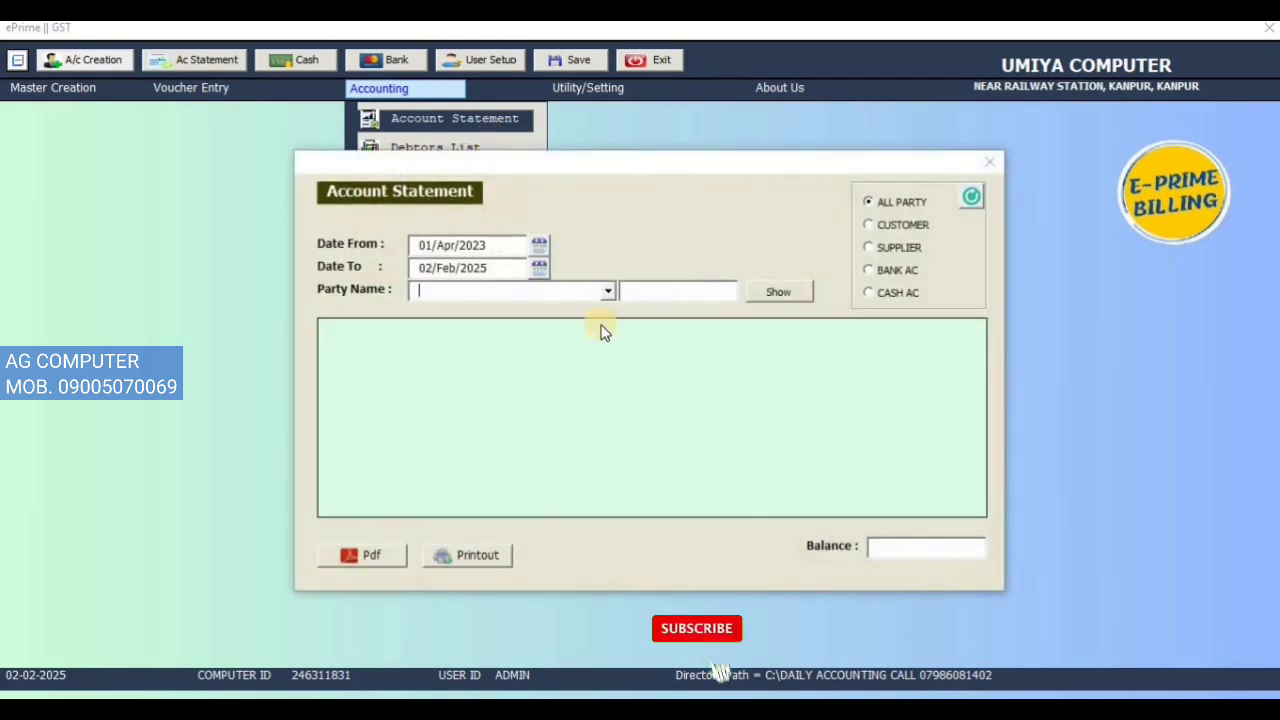
pyautogui.click(898, 271)
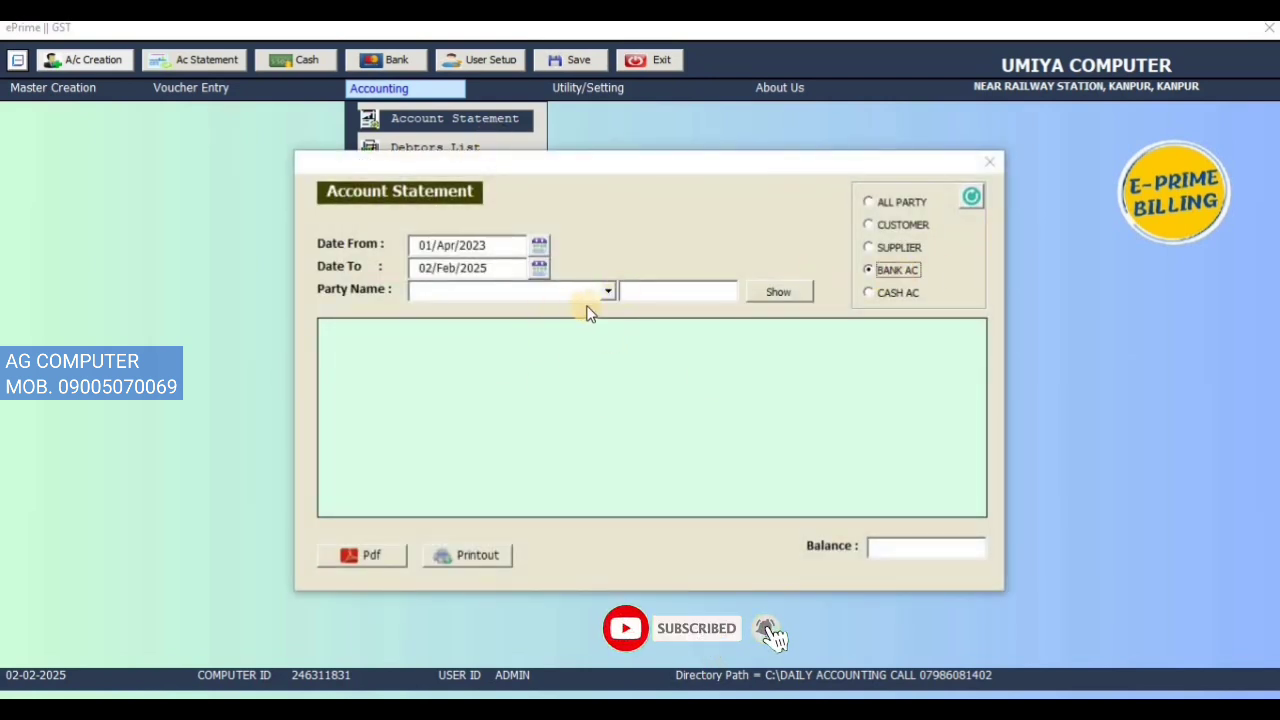
pyautogui.click(607, 291)
pyautogui.click(609, 325)
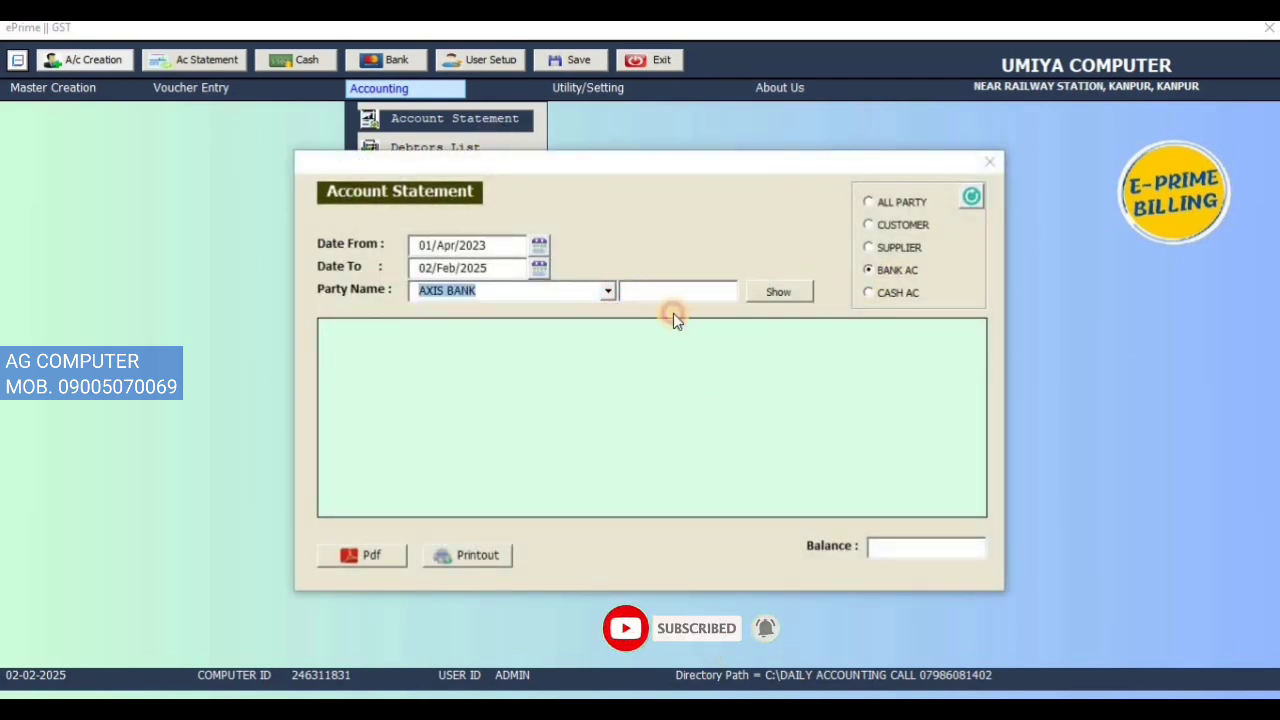
pyautogui.click(777, 291)
pyautogui.click(684, 339)
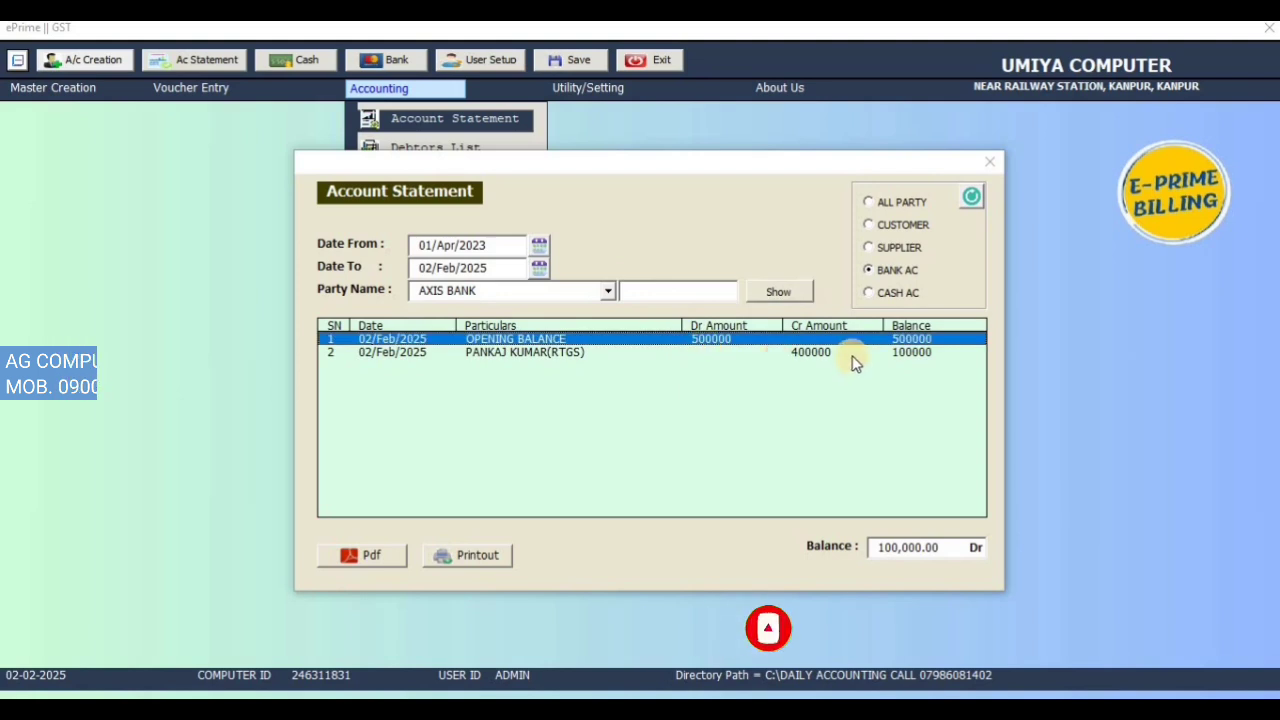
pyautogui.click(853, 356)
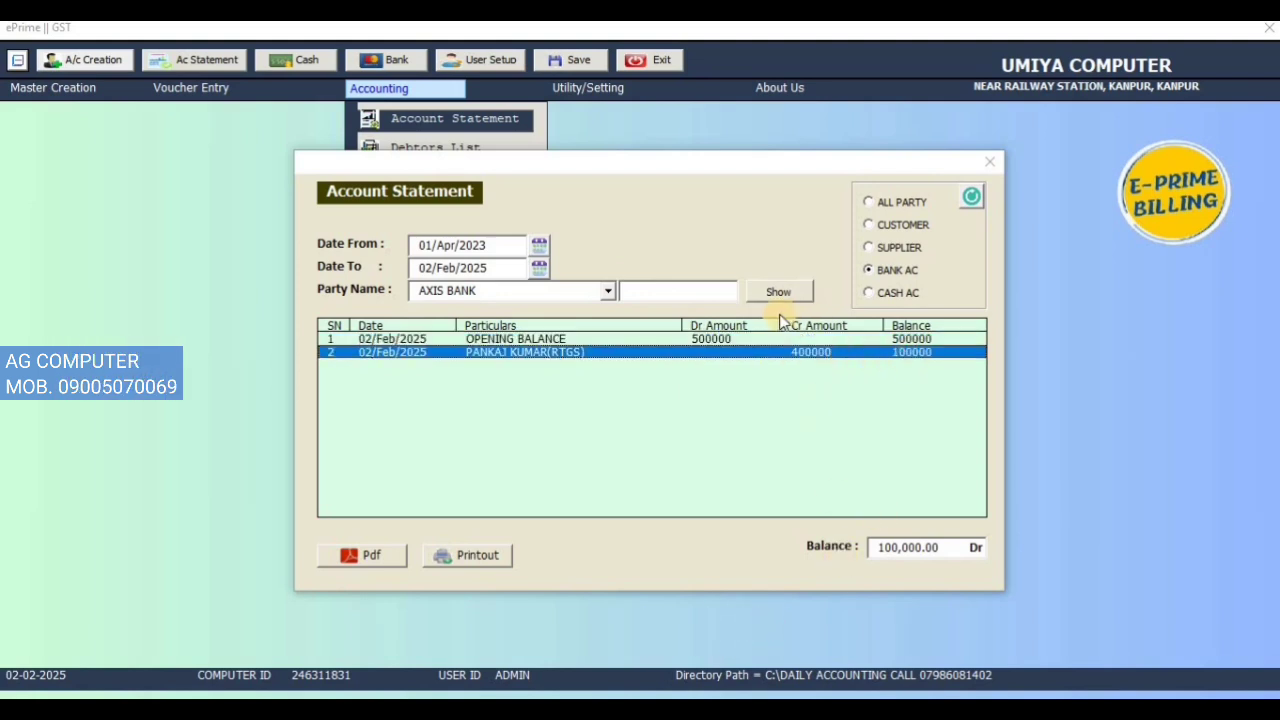
pyautogui.click(999, 166)
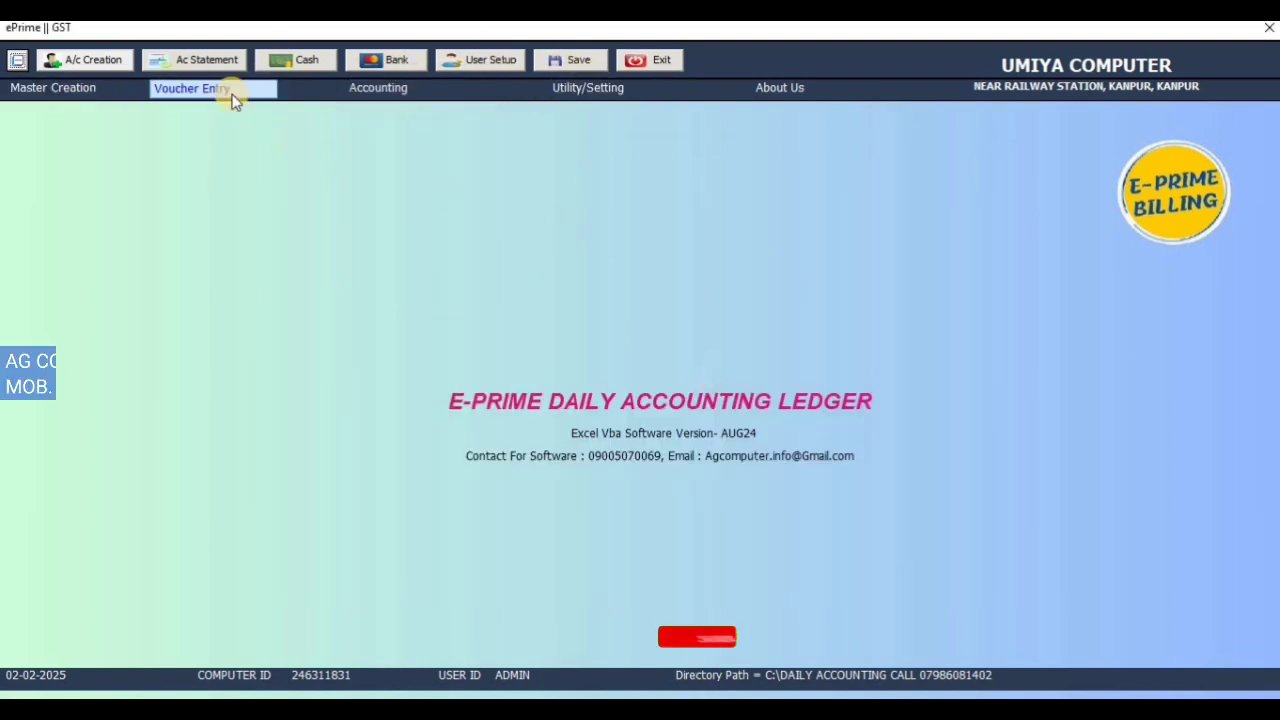
pyautogui.click(380, 90)
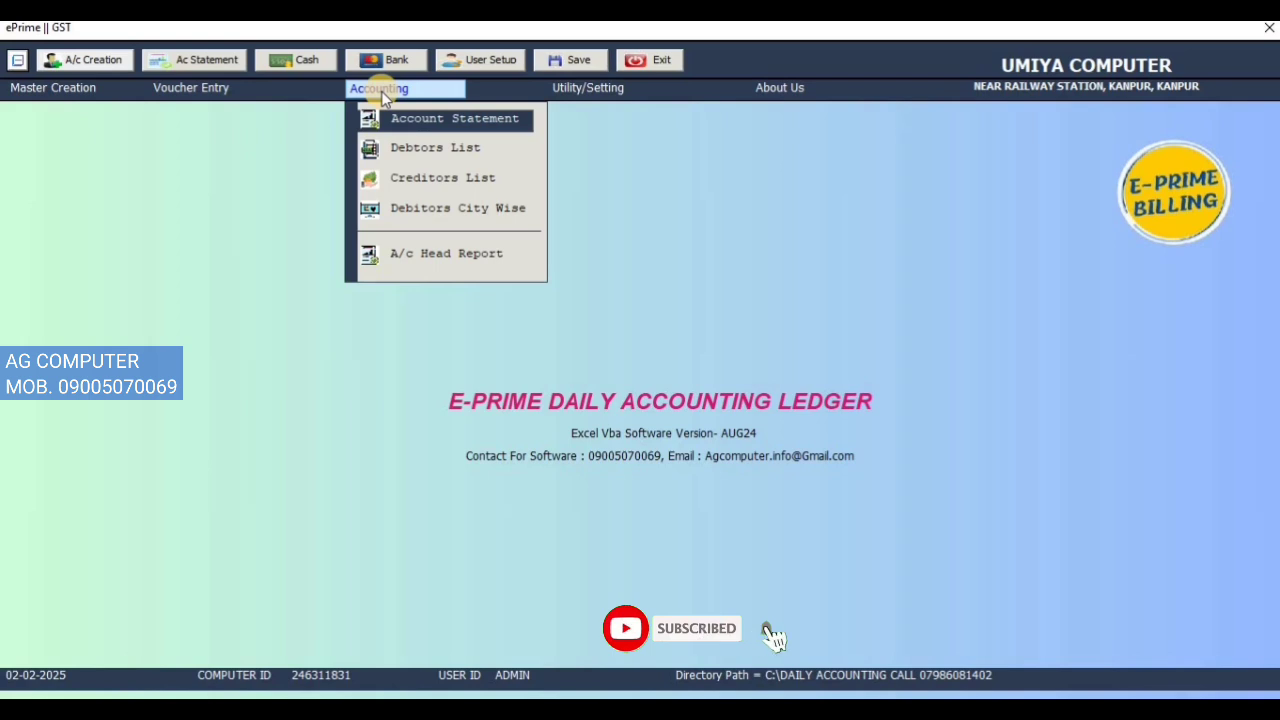